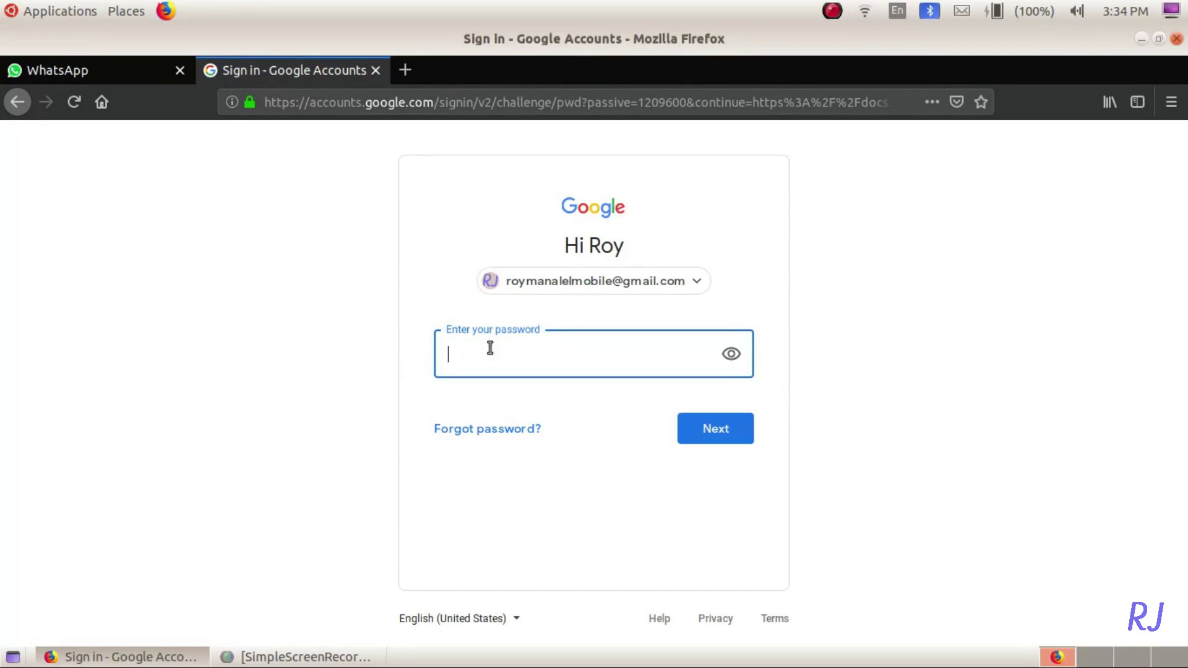
- Sign in with the account password, then switch from Docs to Forms and start a blank form
{"action": "type", "text": "••••••••"}
{"action": "key", "text": "Return"}
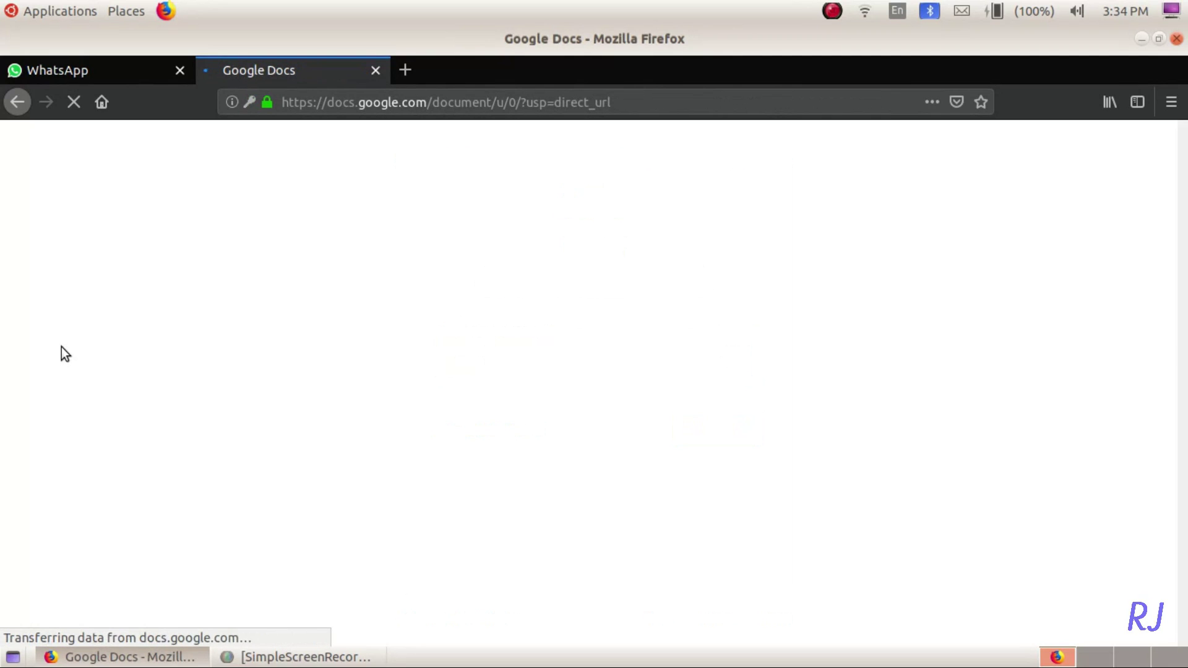
{"action": "scroll", "coordinate": [114, 336], "scroll_direction": "down", "scroll_amount": 5}
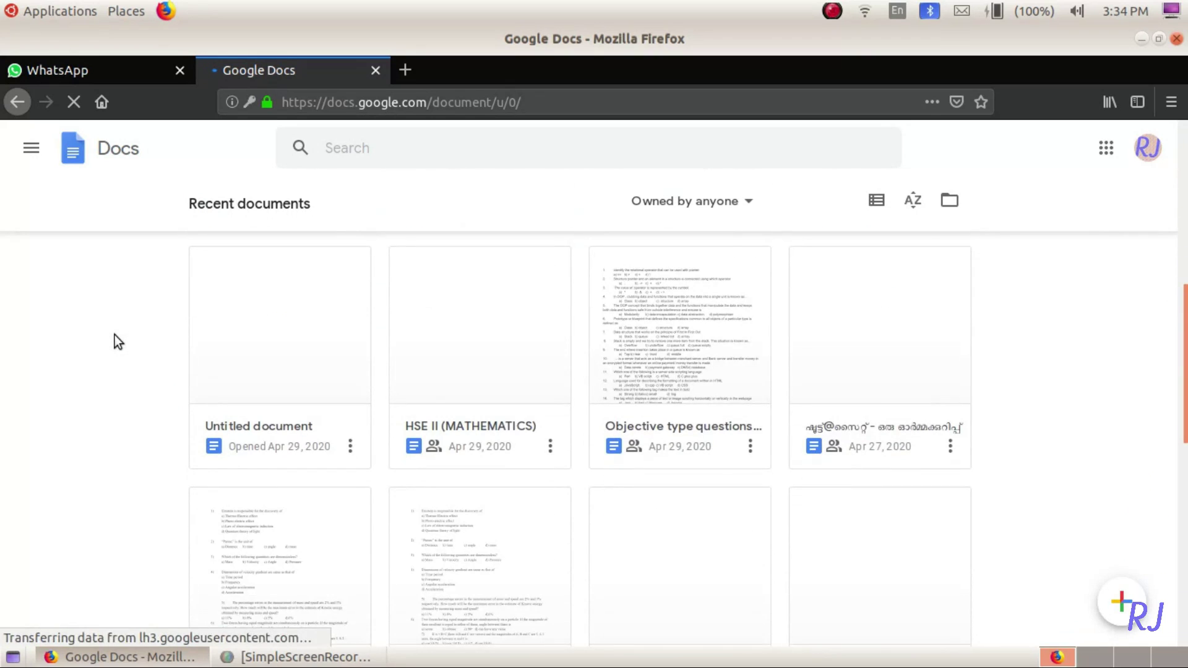
{"action": "left_click", "coordinate": [32, 153]}
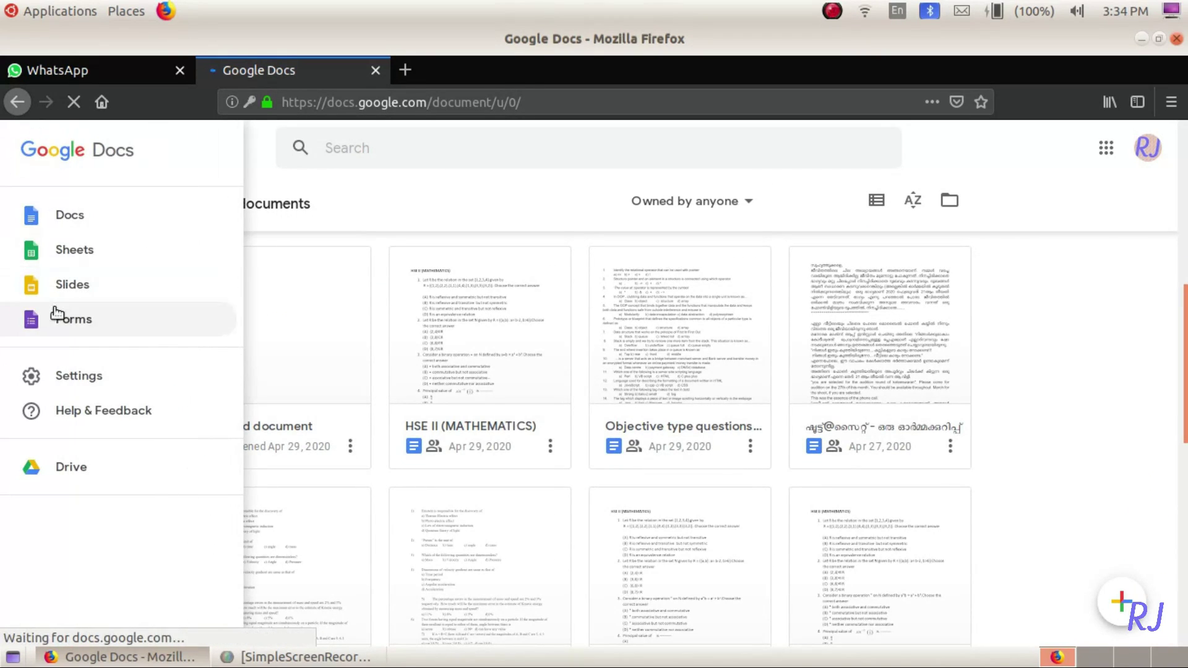
{"action": "left_click", "coordinate": [55, 307]}
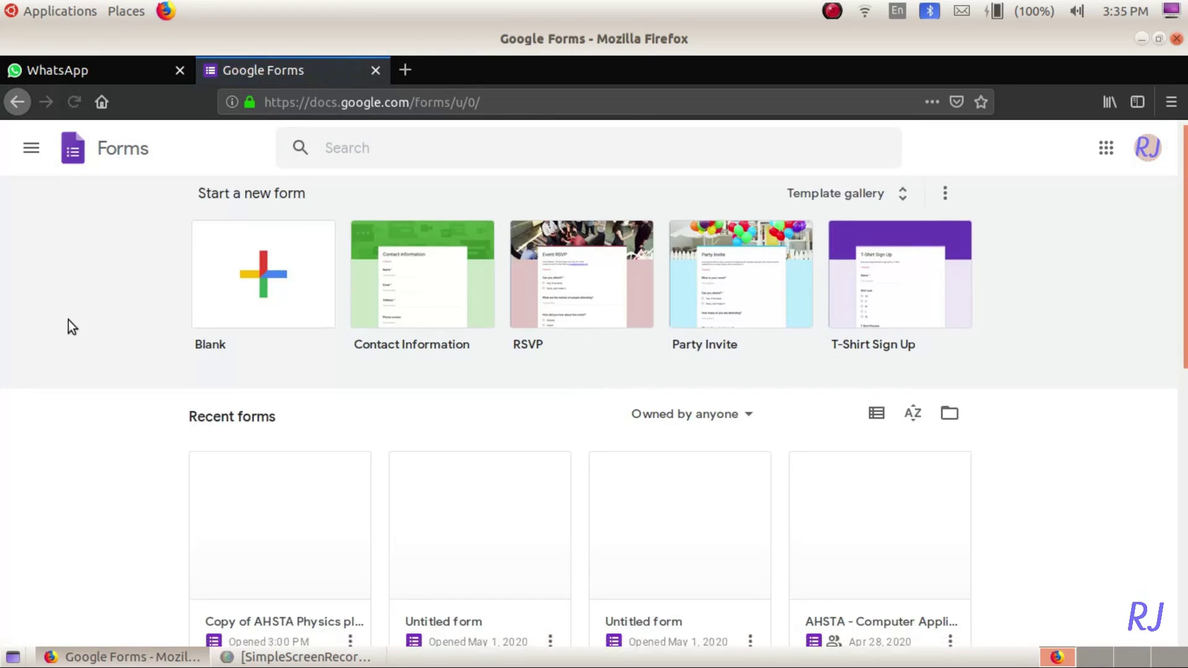
{"action": "scroll", "coordinate": [68, 320], "scroll_direction": "down", "scroll_amount": 2}
{"action": "scroll", "coordinate": [68, 321], "scroll_direction": "up", "scroll_amount": 2}
{"action": "left_click", "coordinate": [263, 269]}
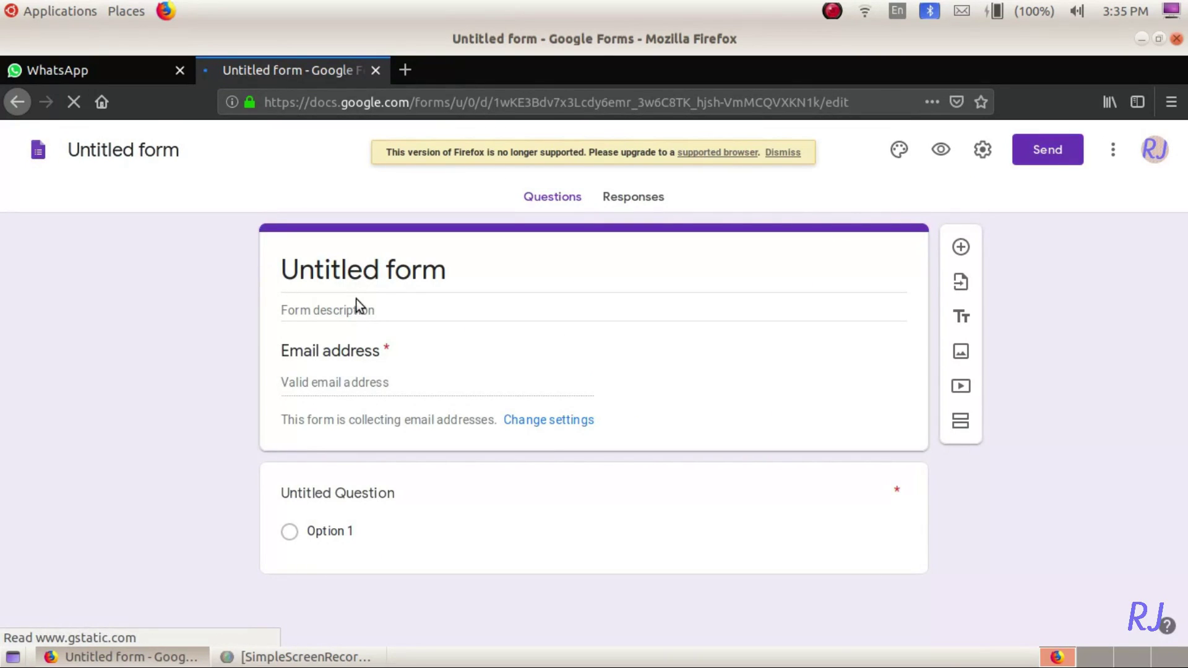
- Title the form 'Online Data Collection regarding Online Class facilities'
{"action": "left_click", "coordinate": [383, 278]}
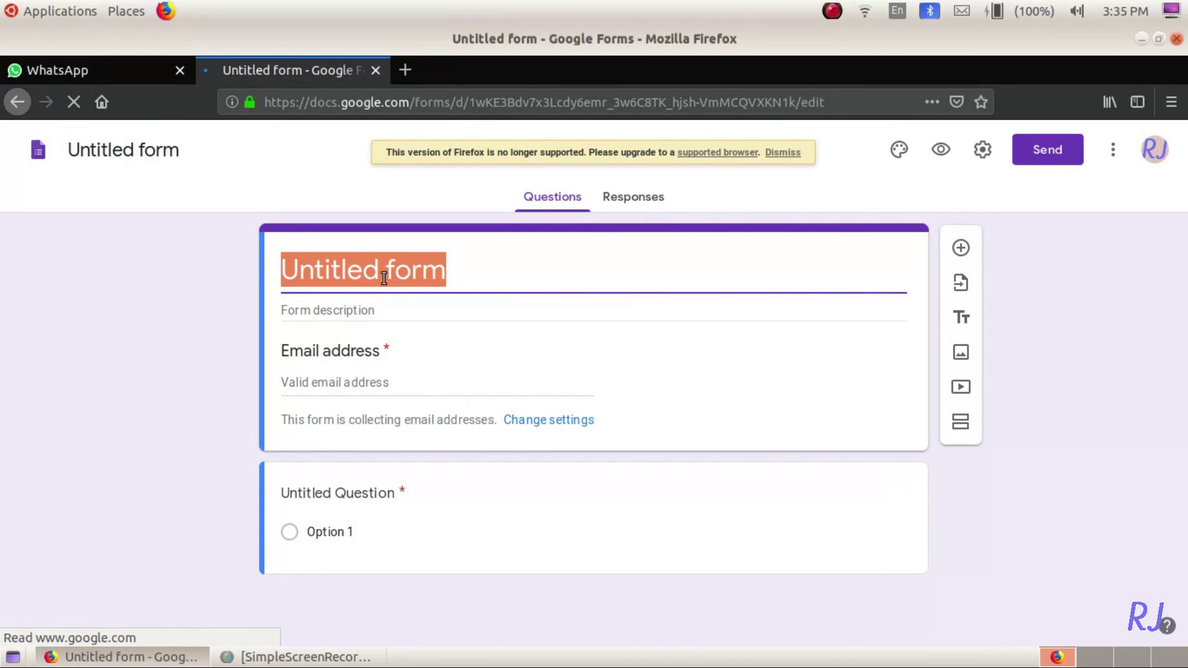
{"action": "type", "text": "Online Data Collection regarding Online Class"}
{"action": "type", "text": "facilities"}
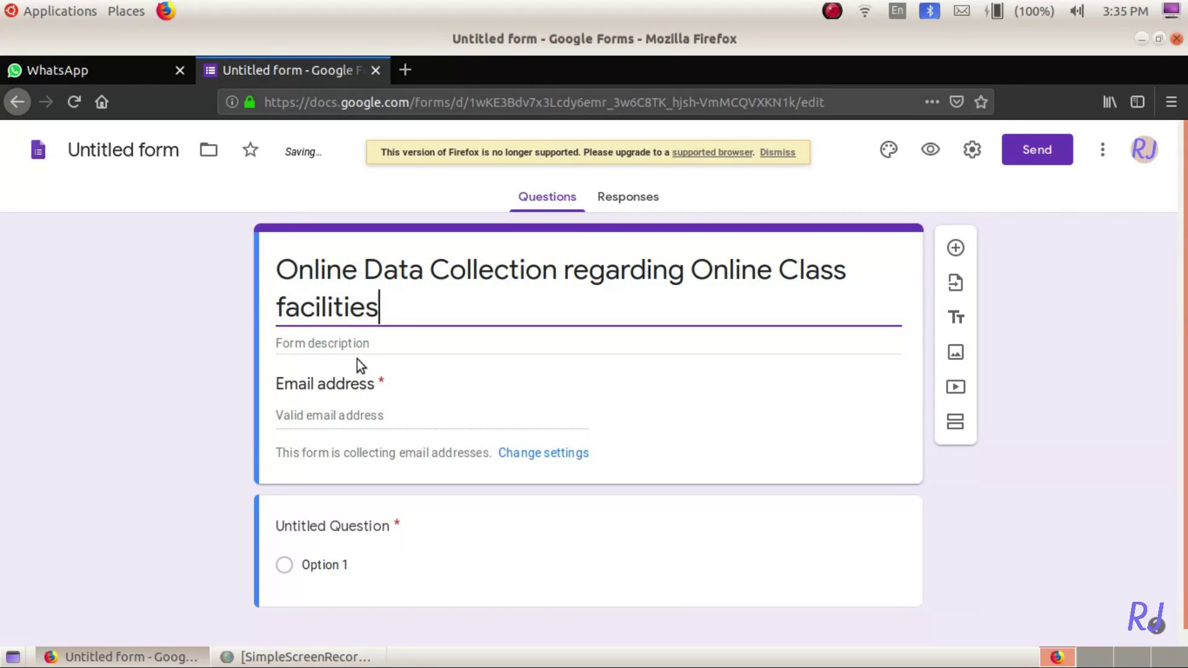
- Add a three-line description: fill carefully, a one-response note, and use English for responses
{"action": "left_click", "coordinate": [357, 344]}
{"action": "type", "text": "Please fill in the form carefull"}
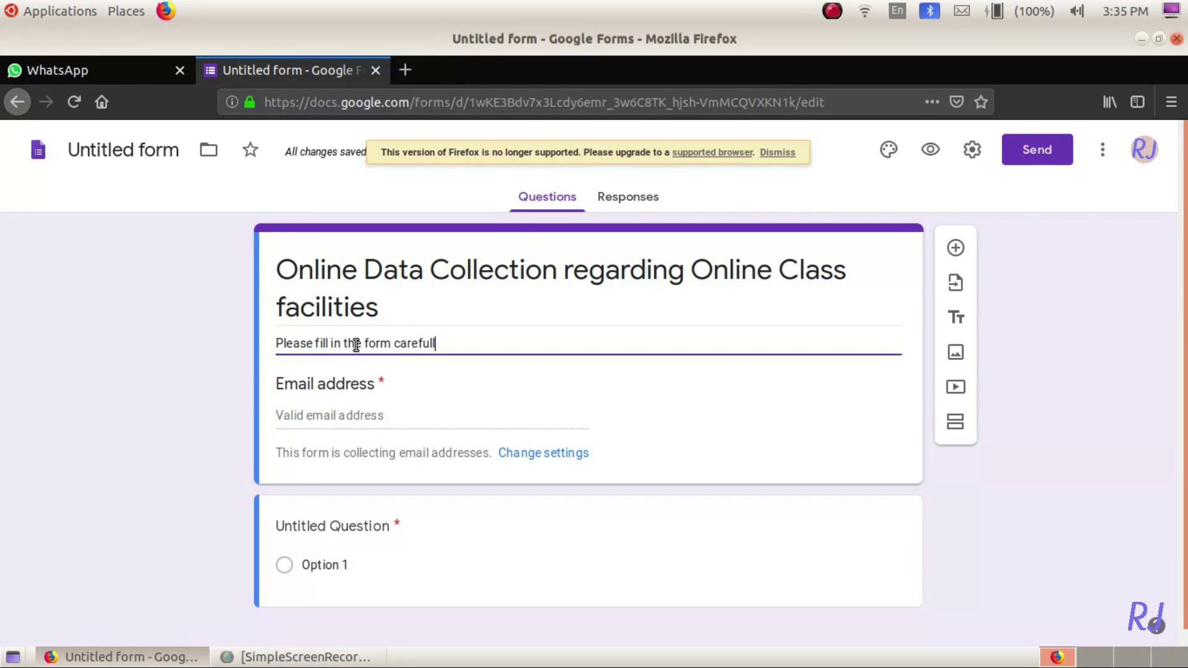
{"action": "type", "text": "y."}
{"action": "key", "text": "Return"}
{"action": "type", "text": "Only One response from a student is accepted."}
{"action": "key", "text": "Home"}
{"action": "key", "text": "Right"}
{"action": "key", "text": "Right"}
{"action": "key", "text": "Right"}
{"action": "key", "text": "Right"}
{"action": "key", "text": "Right"}
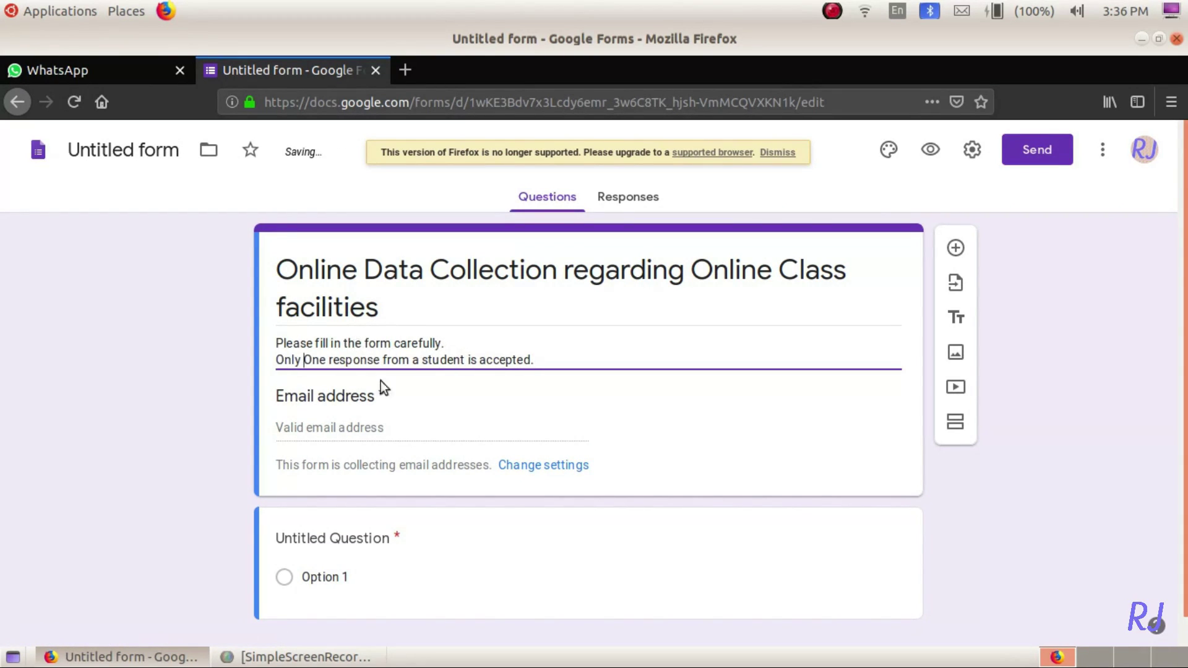
{"action": "type", "text": "o"}
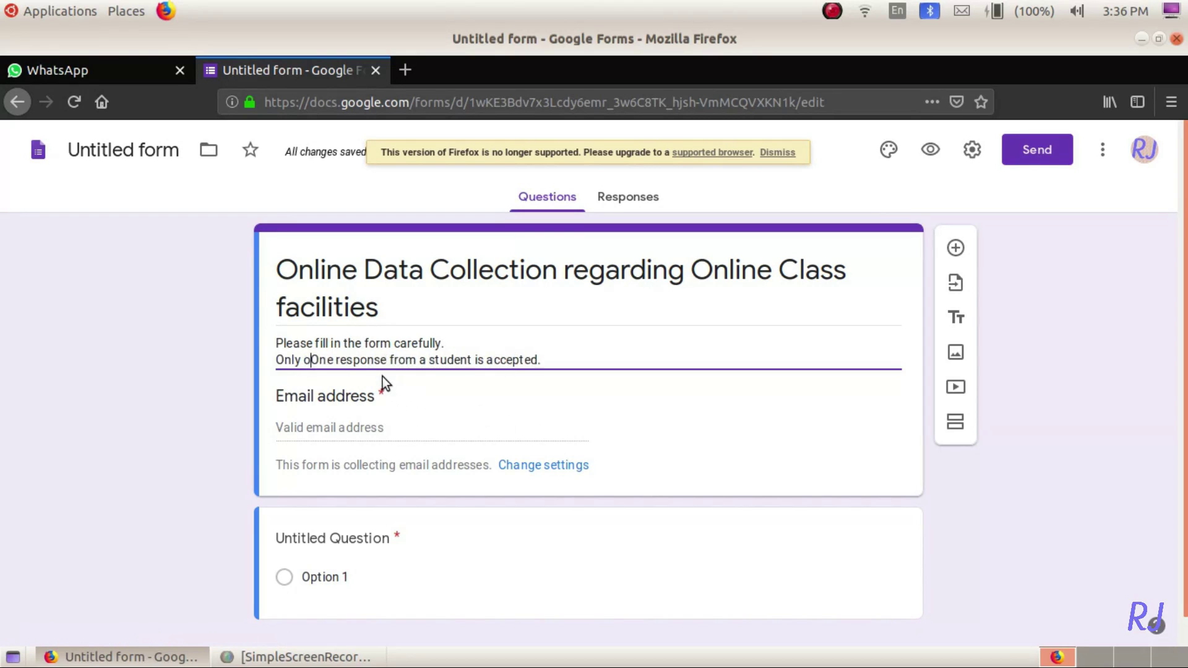
{"action": "key", "text": "Delete"}
{"action": "left_click", "coordinate": [570, 359]}
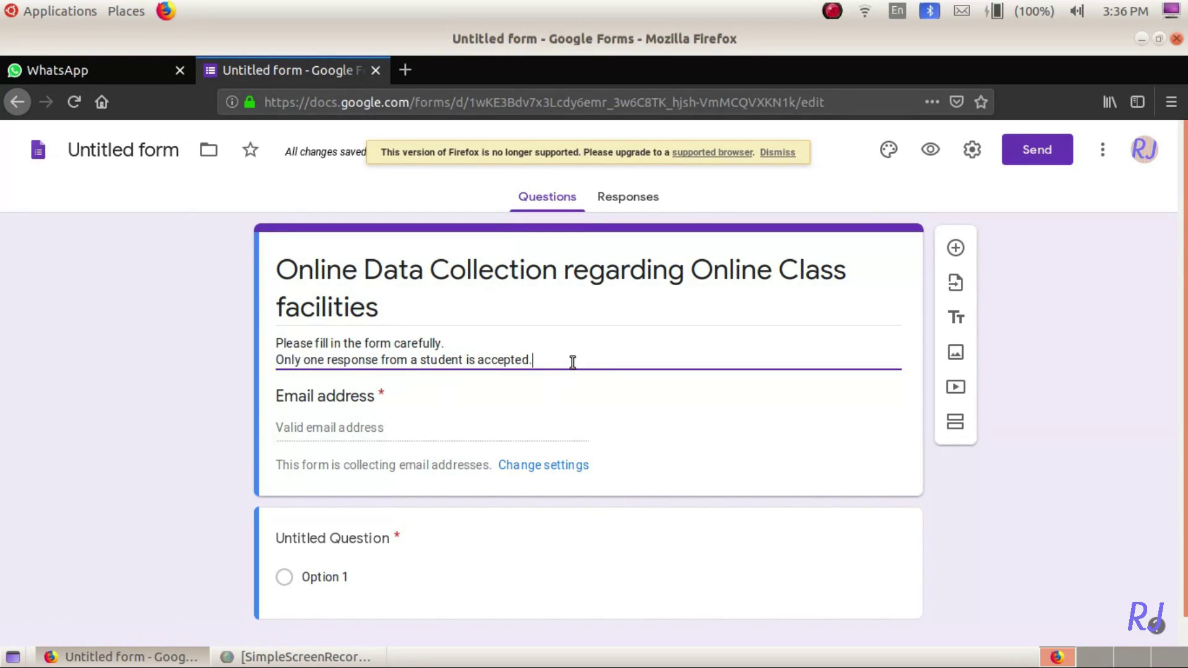
{"action": "key", "text": "Return"}
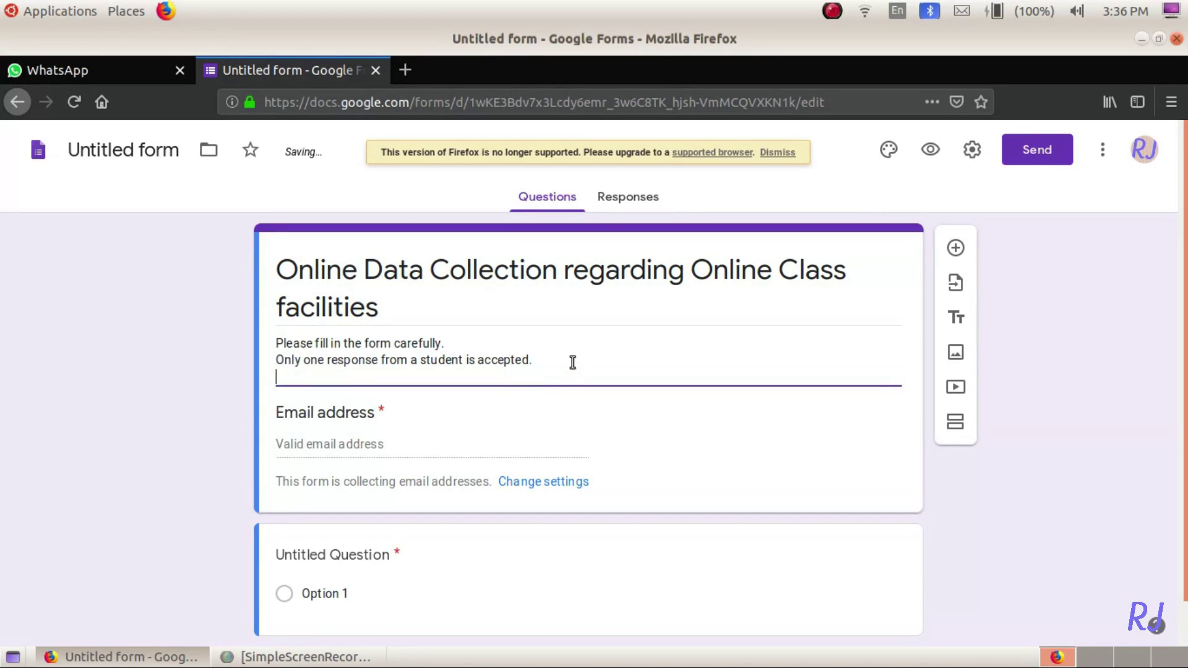
{"action": "type", "text": "Please use English as the language for response"}
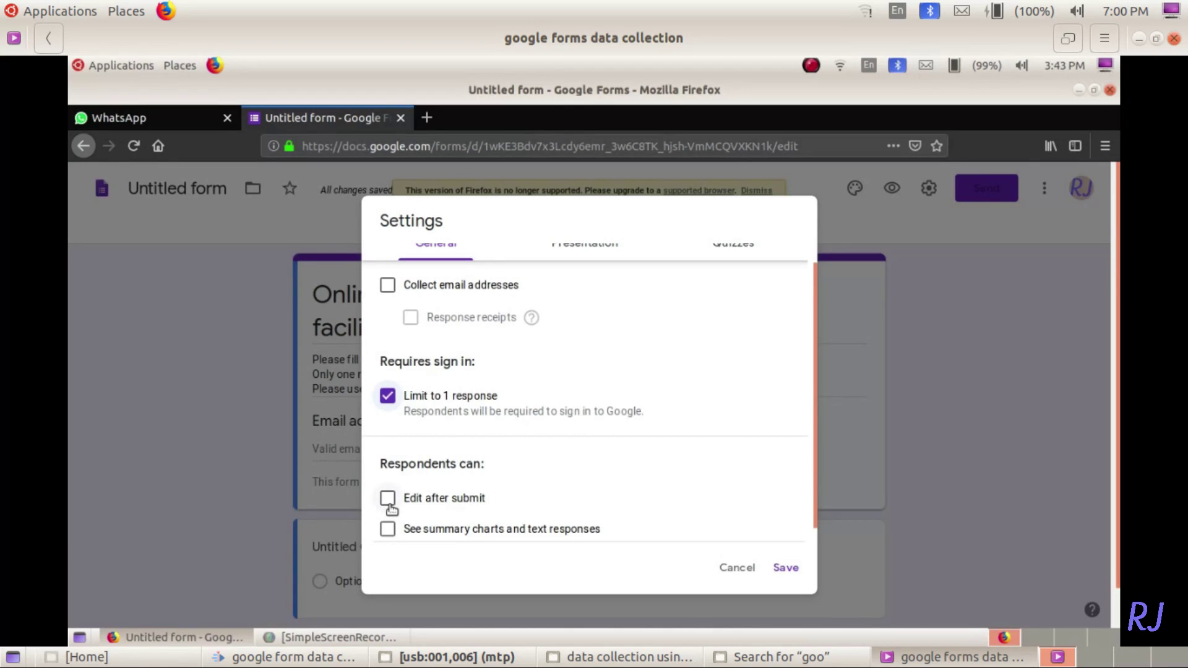
- Allow respondents to edit their answers after submitting in the form settings
{"action": "left_click", "coordinate": [387, 500]}
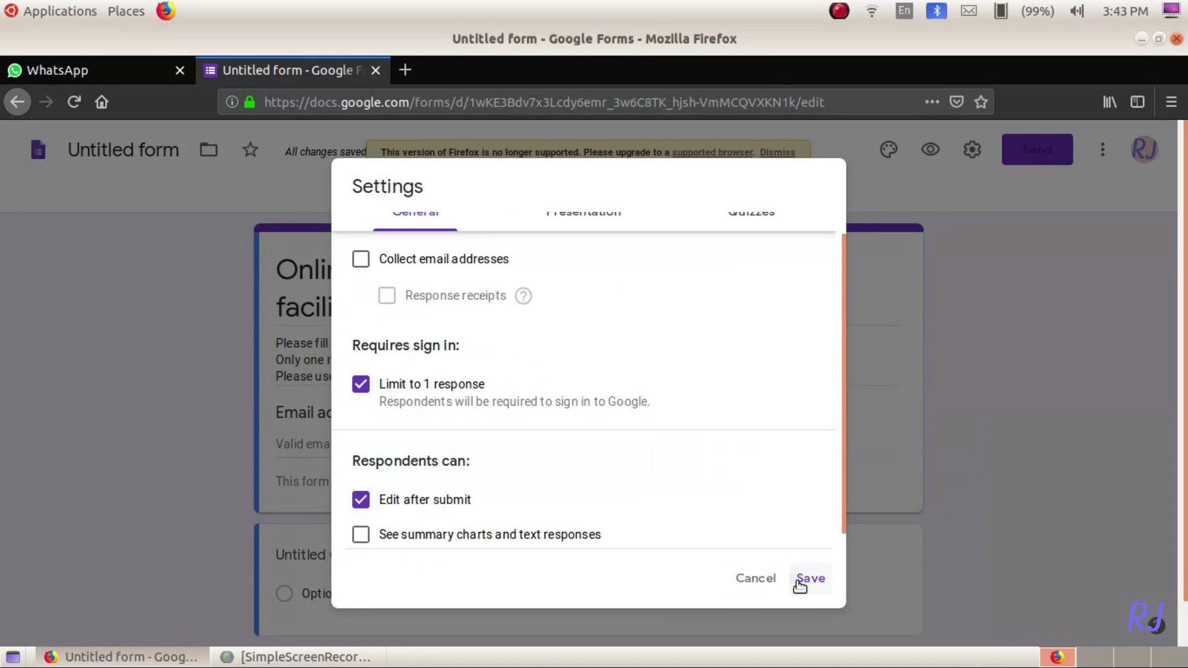
- Save settings and add a dropdown question 'Select your Class and division fro the below list.'
{"action": "left_click", "coordinate": [803, 577]}
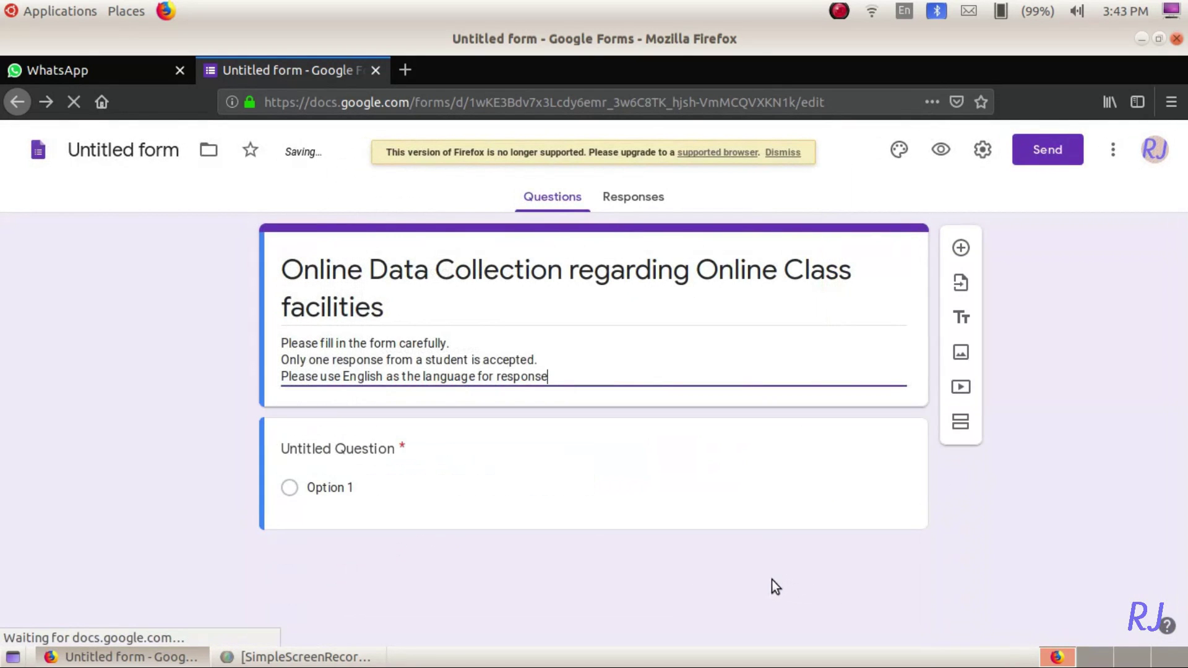
{"action": "left_click", "coordinate": [535, 500]}
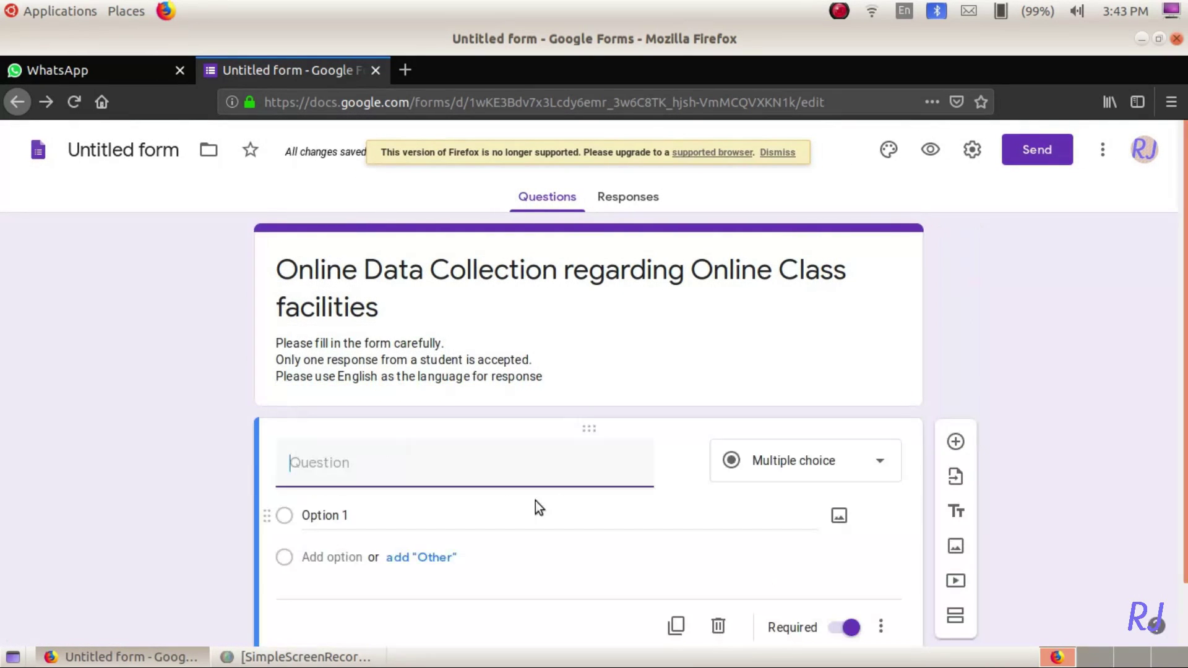
{"action": "type", "text": "Sel"}
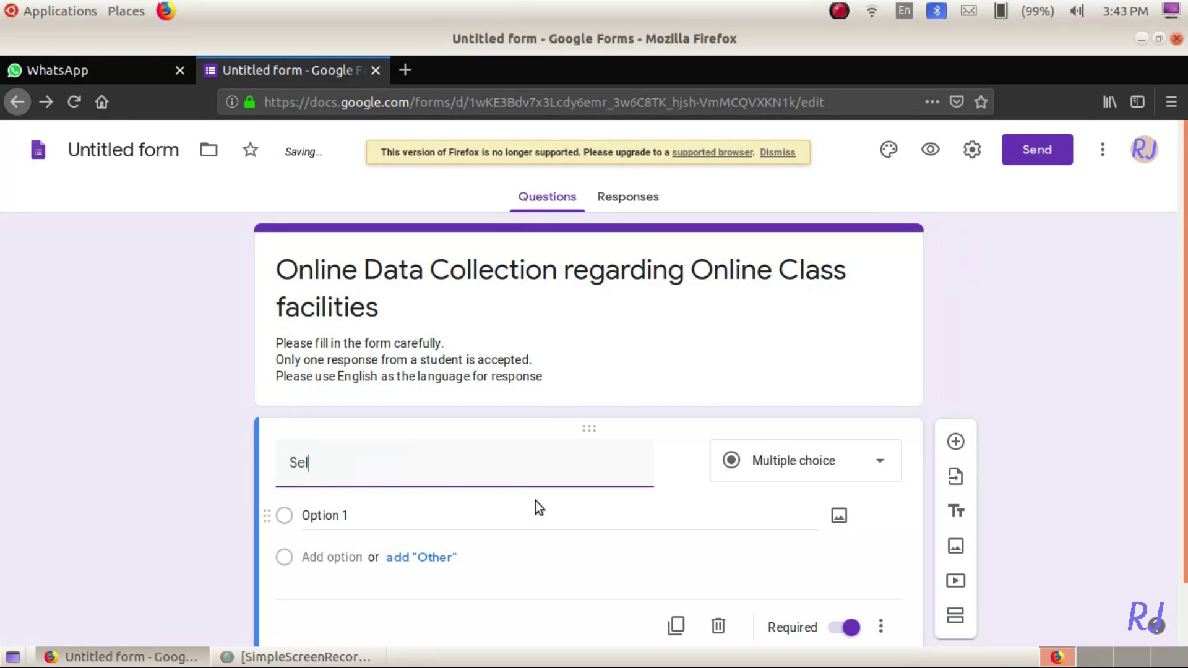
{"action": "type", "text": "ect your"}
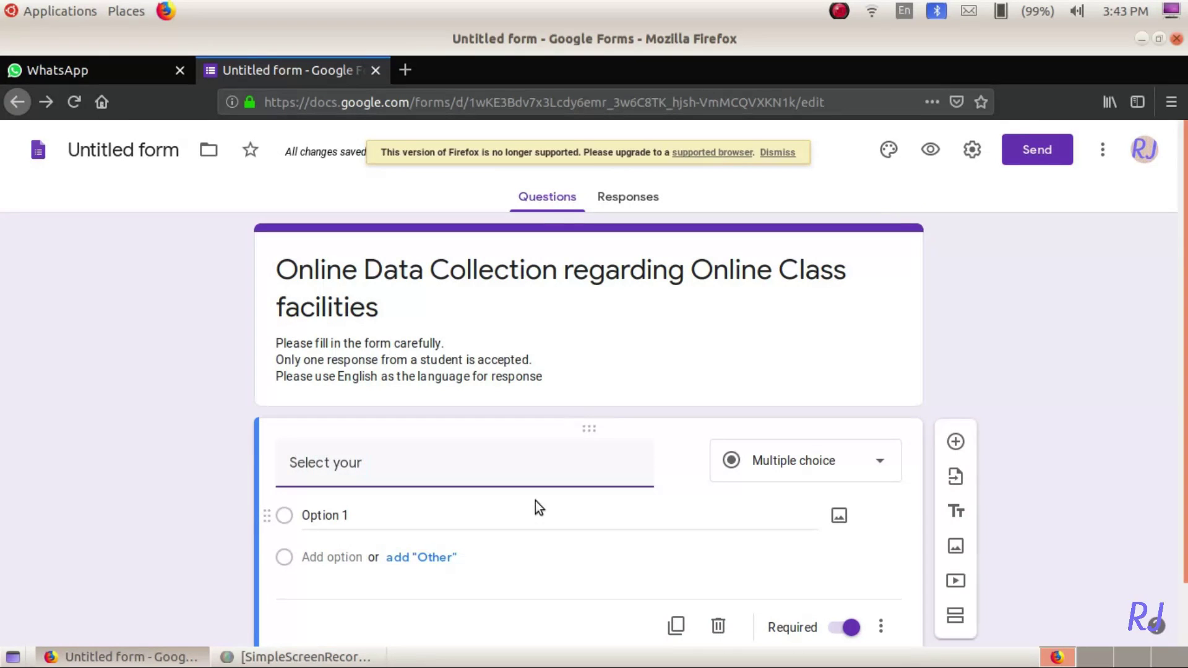
{"action": "type", "text": " Class a"}
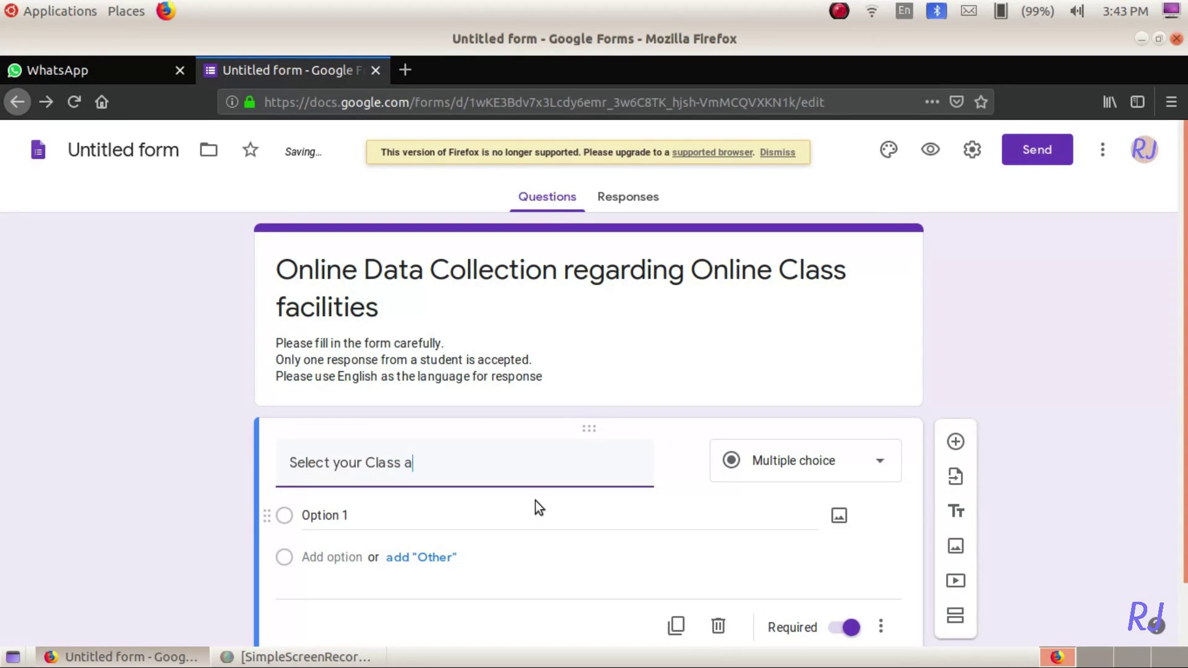
{"action": "type", "text": "nd divisi"}
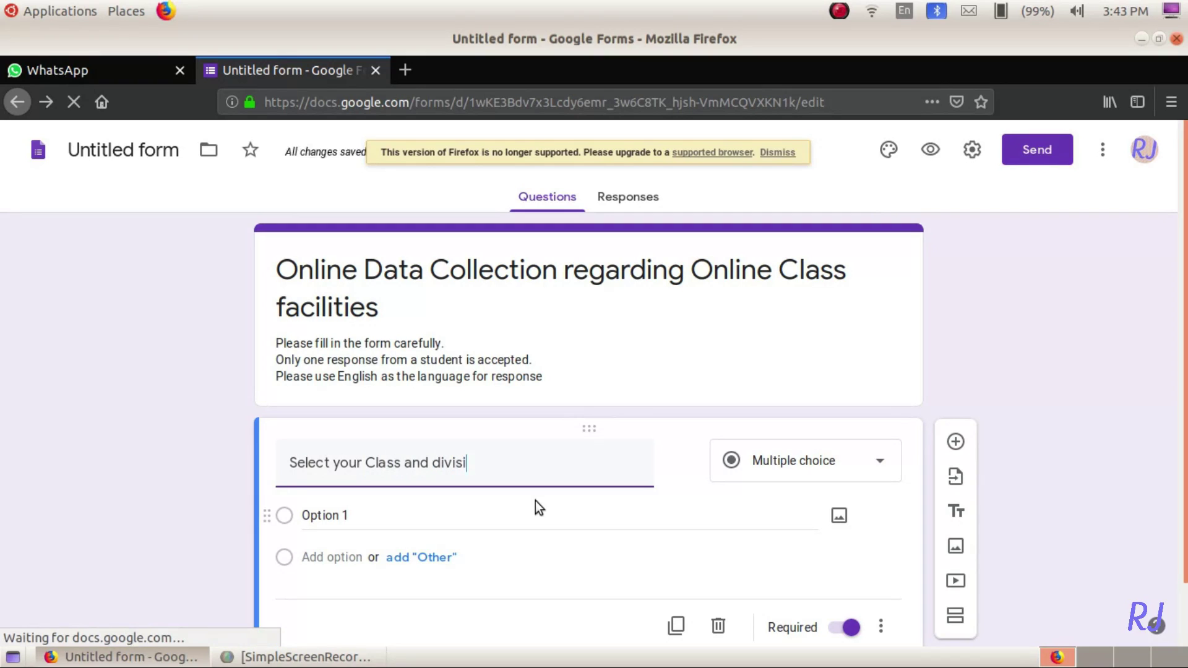
{"action": "type", "text": "on fro the "}
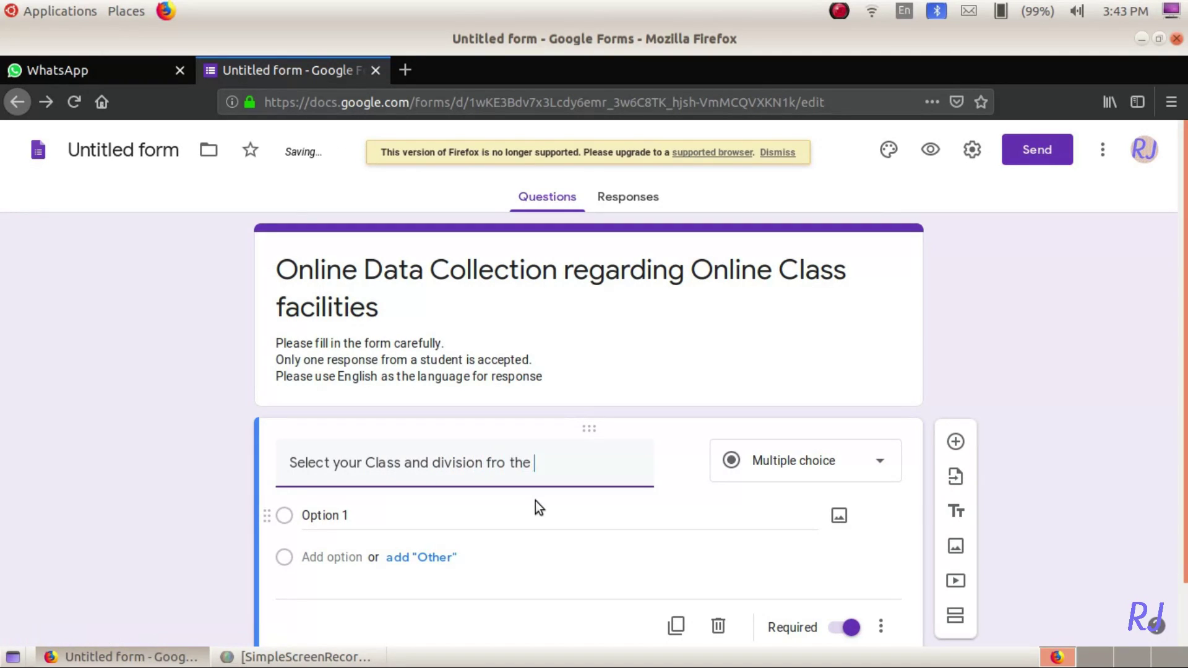
{"action": "type", "text": "below list."}
{"action": "left_click", "coordinate": [804, 460]}
{"action": "left_click", "coordinate": [800, 479]}
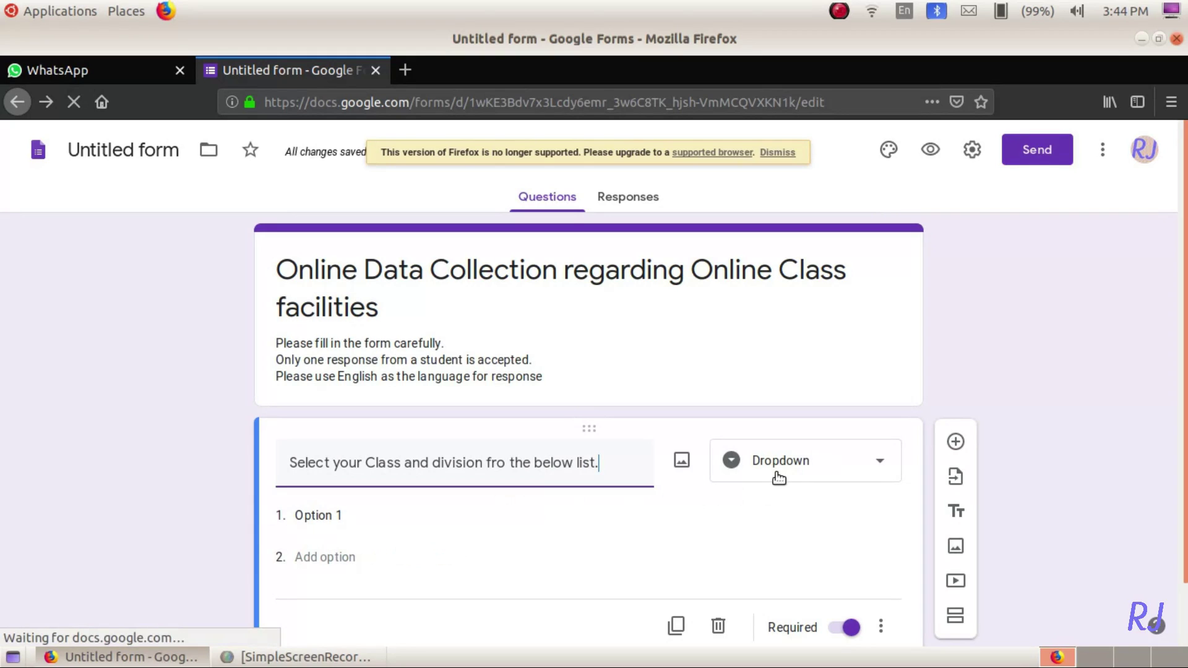
- Enter the dropdown options +1 A, +1 B, +1 C and +1D
{"action": "left_click", "coordinate": [316, 517]}
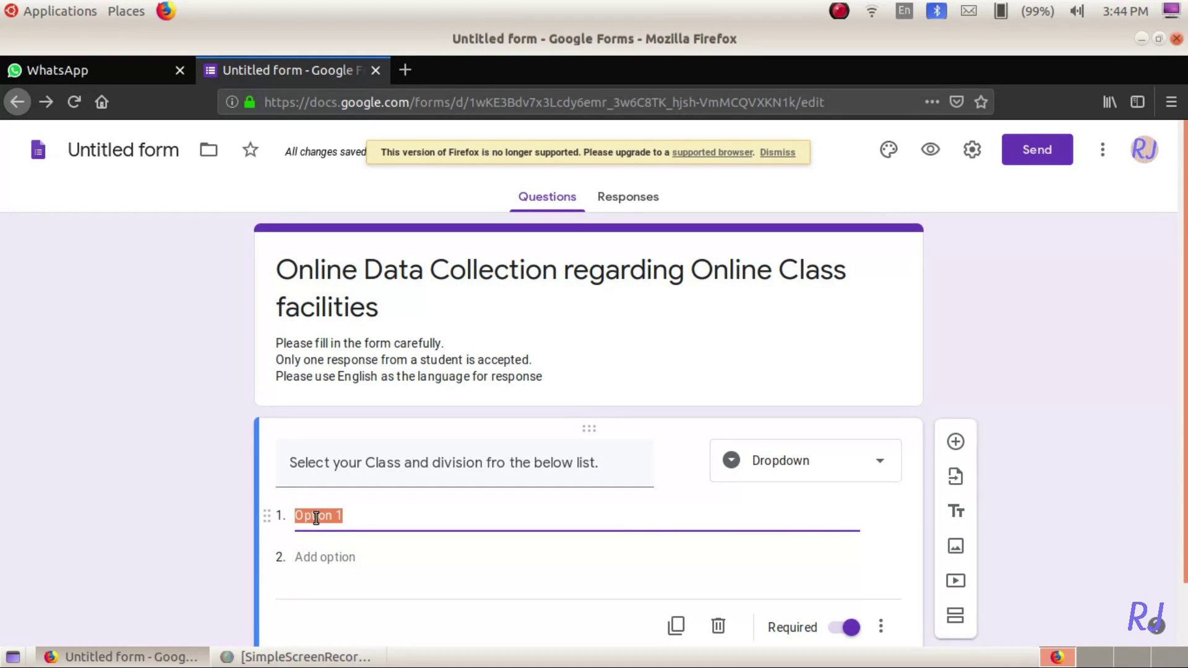
{"action": "type", "text": "+1"}
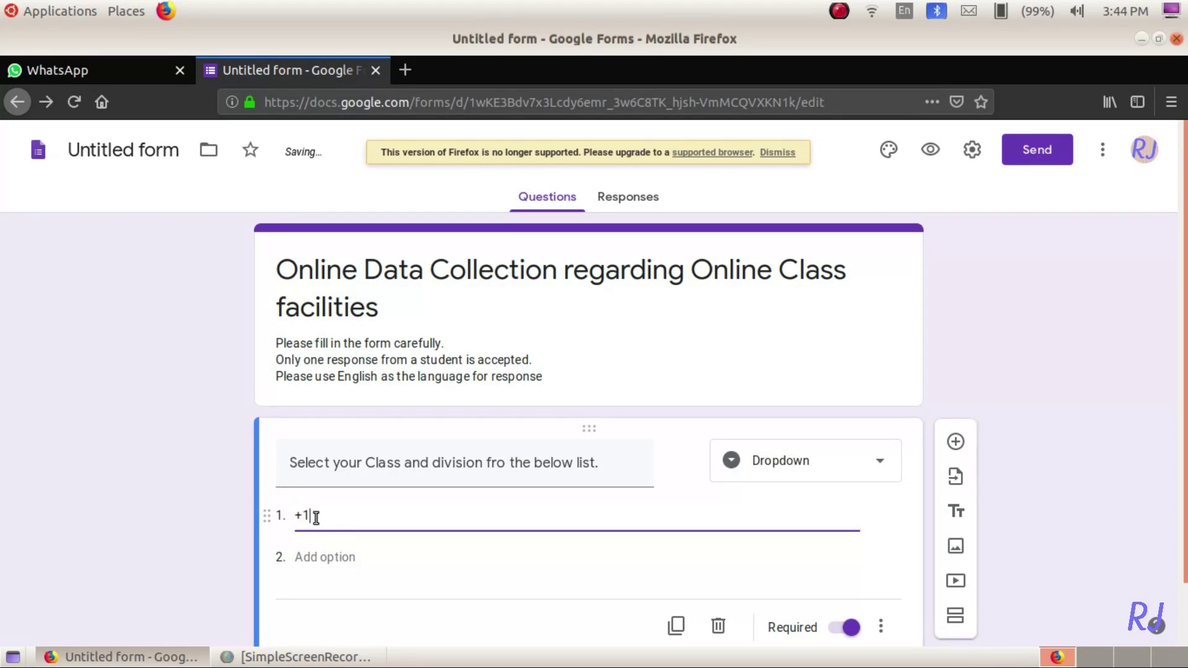
{"action": "type", "text": " A"}
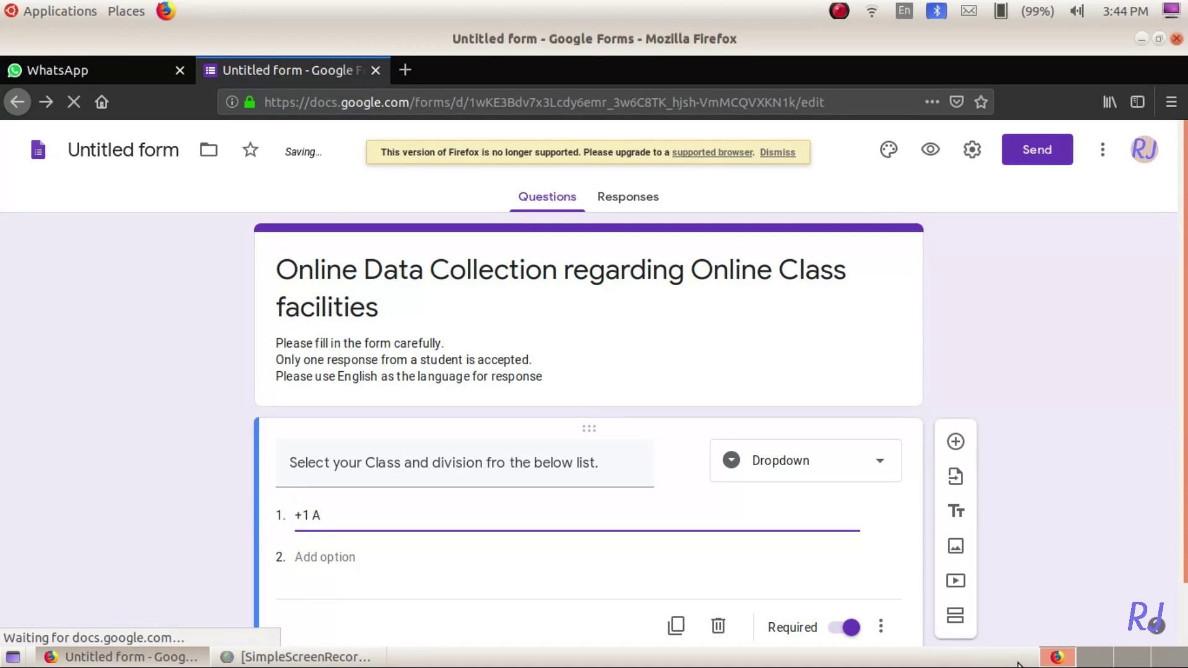
{"action": "key", "text": "Left"}
{"action": "key", "text": "shift+Left"}
{"action": "key", "text": "shift+Left"}
{"action": "key", "text": "shift+Left"}
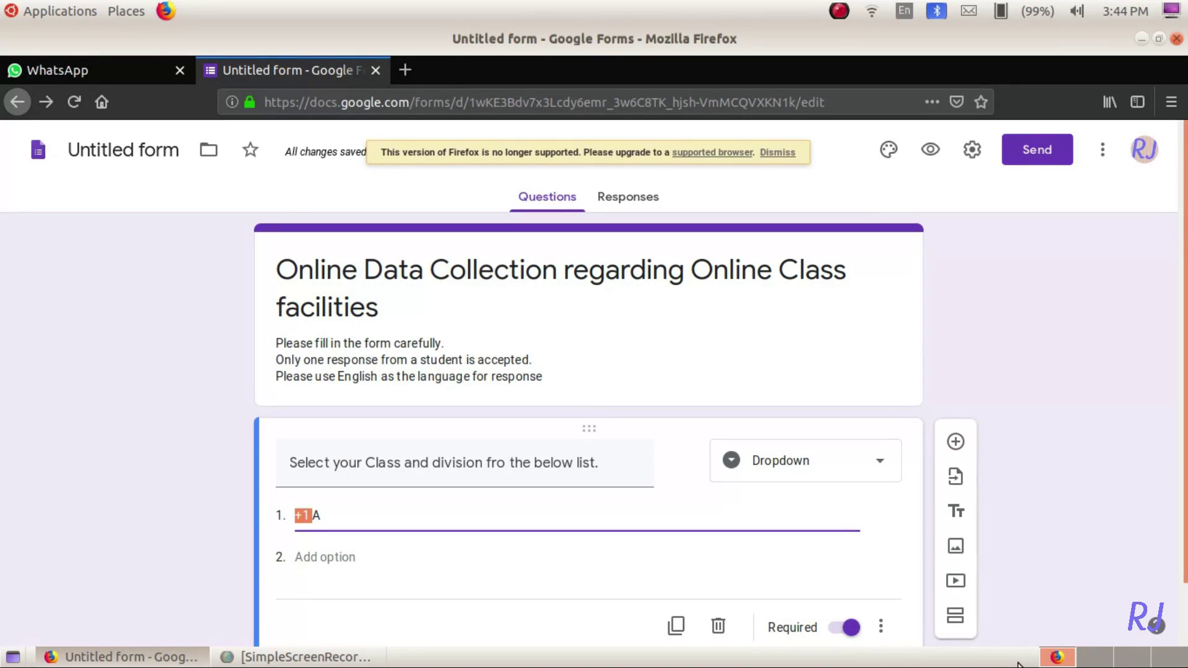
{"action": "key", "text": "End"}
{"action": "key", "text": "Return"}
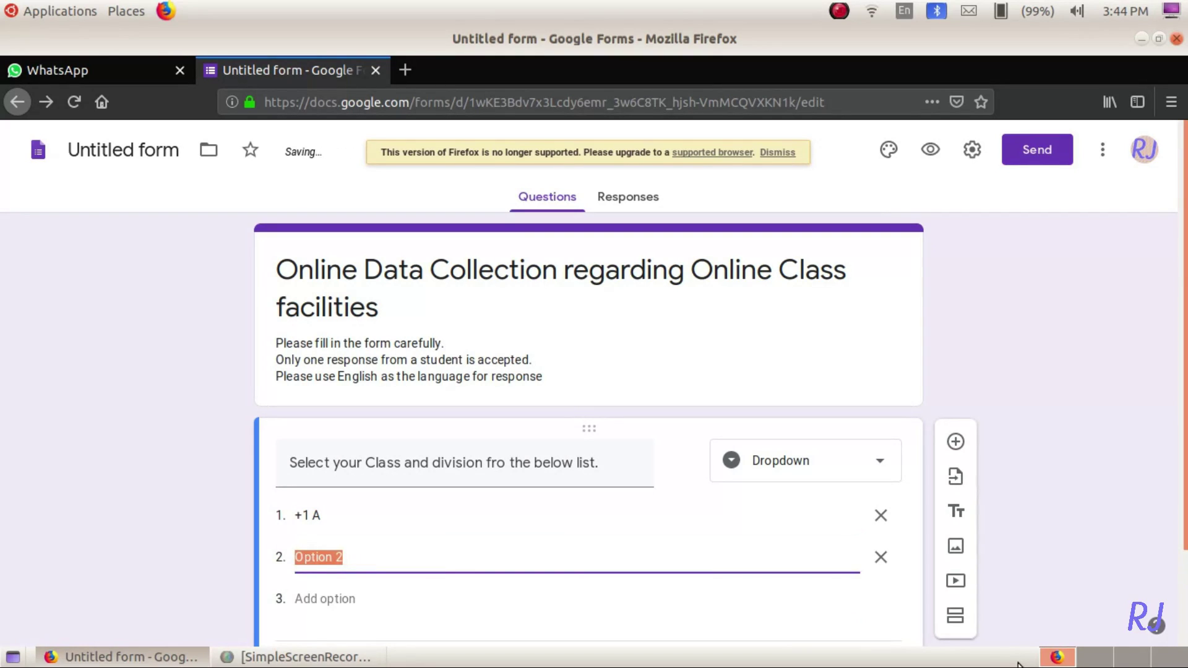
{"action": "type", "text": "+1 B"}
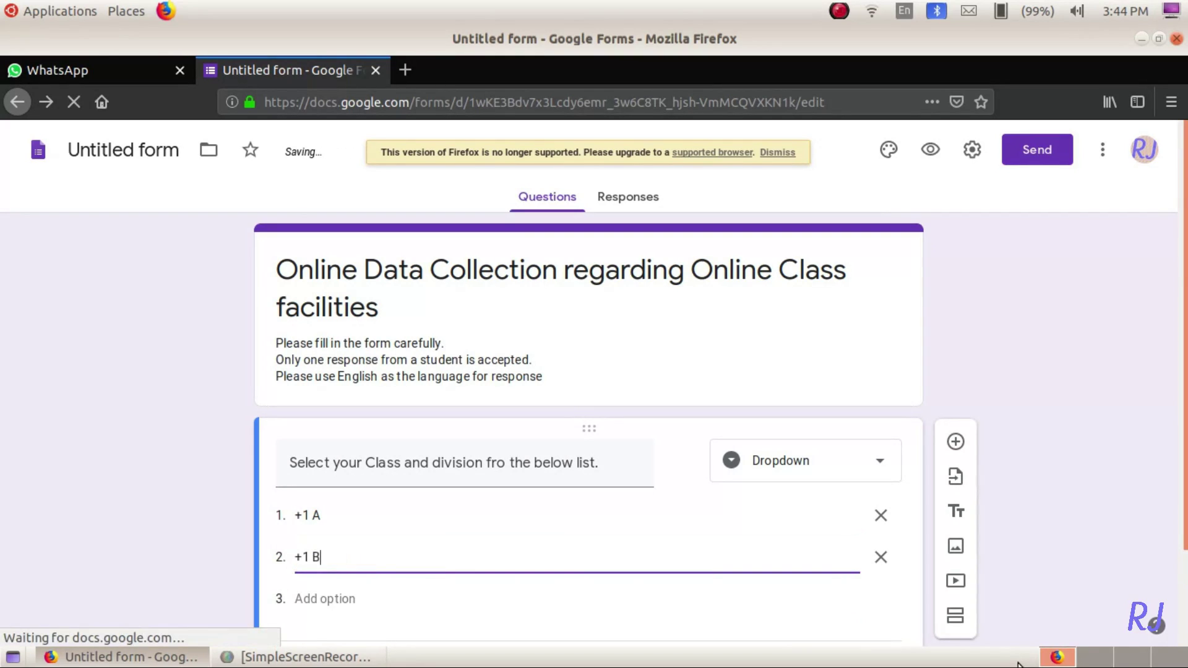
{"action": "key", "text": "Return"}
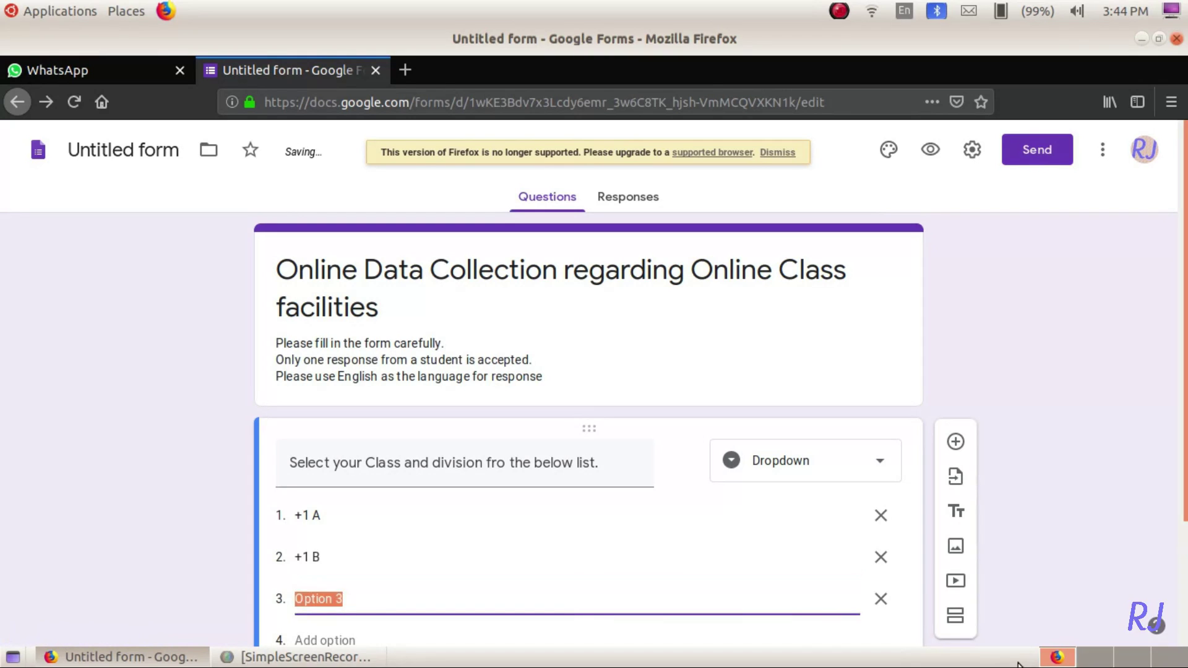
{"action": "type", "text": "+1"}
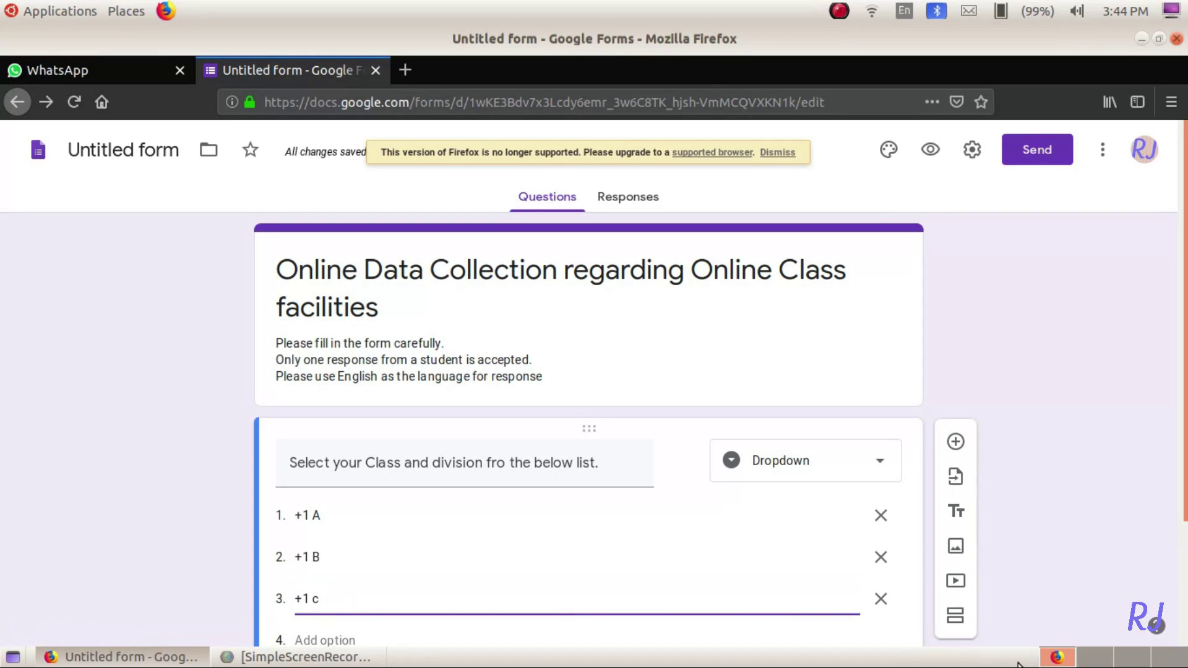
{"action": "type", "text": " C"}
{"action": "key", "text": "Return"}
{"action": "type", "text": "+1D"}
{"action": "key", "text": "Return"}
- Add the remaining options +1 E, +2 A, +2 B, +2 C, +2 D and +2 E
{"action": "left_click", "coordinate": [308, 592]}
{"action": "left_click", "coordinate": [322, 635]}
{"action": "type", "text": "+1 E"}
{"action": "key", "text": "Return"}
{"action": "type", "text": "+2"}
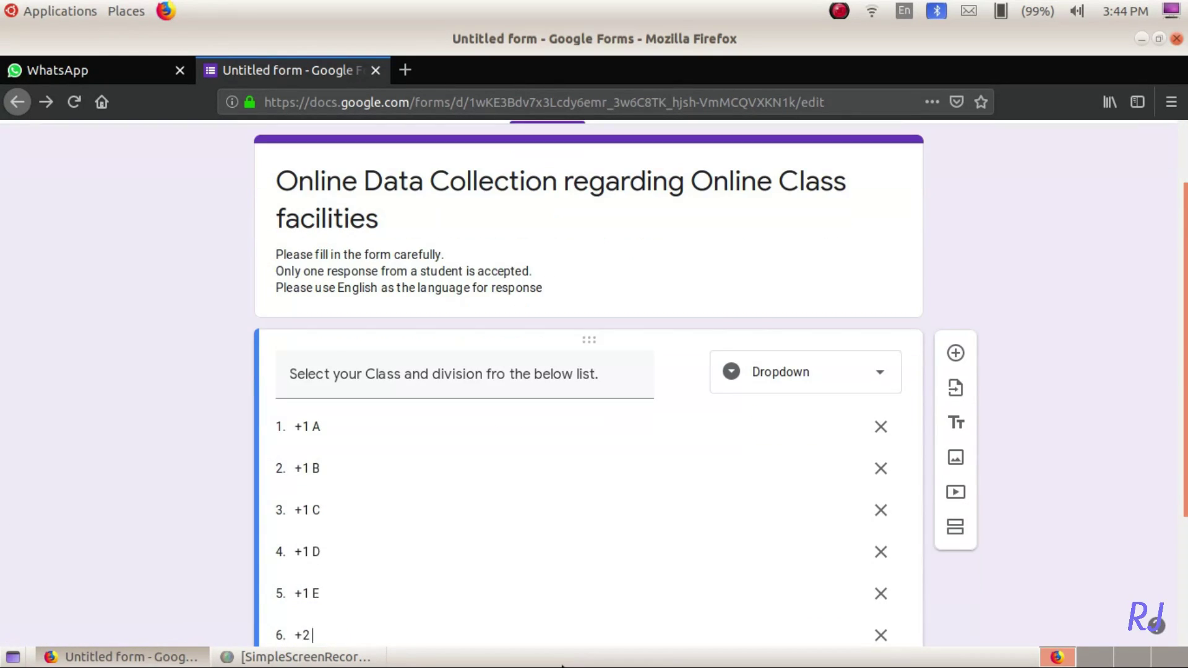
{"action": "type", "text": " A"}
{"action": "key", "text": "Return"}
{"action": "type", "text": "+2 B"}
{"action": "key", "text": "Return"}
{"action": "type", "text": "+2 C"}
{"action": "key", "text": "Return"}
{"action": "type", "text": "+2"}
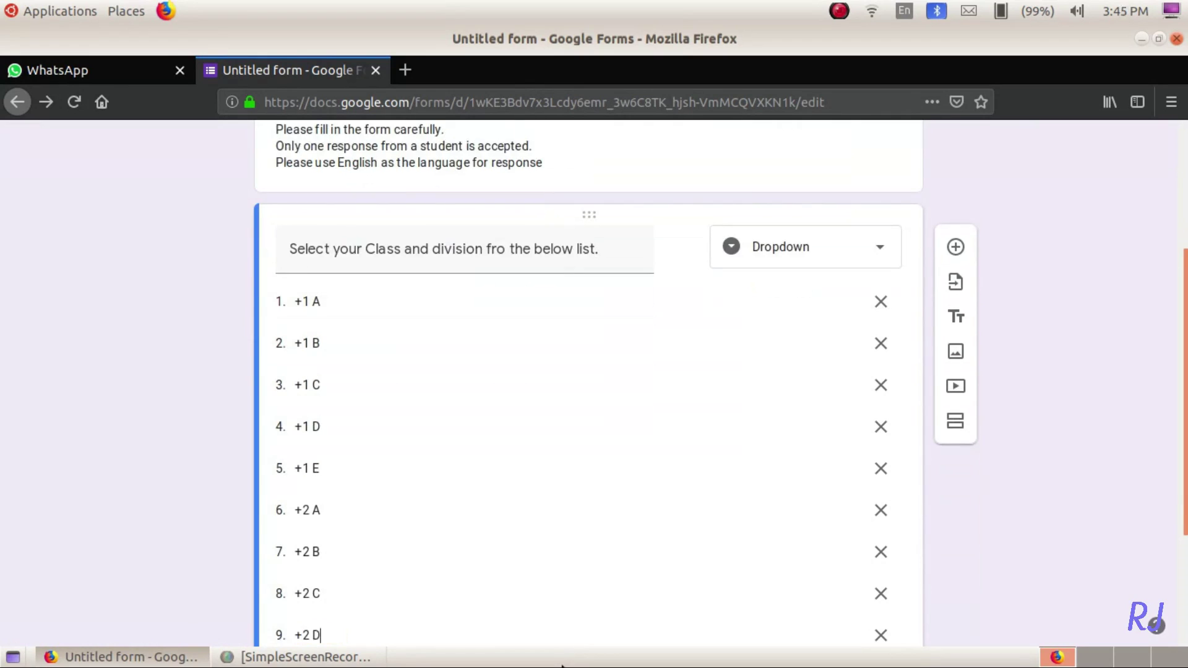
{"action": "type", "text": " D"}
{"action": "key", "text": "Return"}
{"action": "type", "text": "+2 E"}
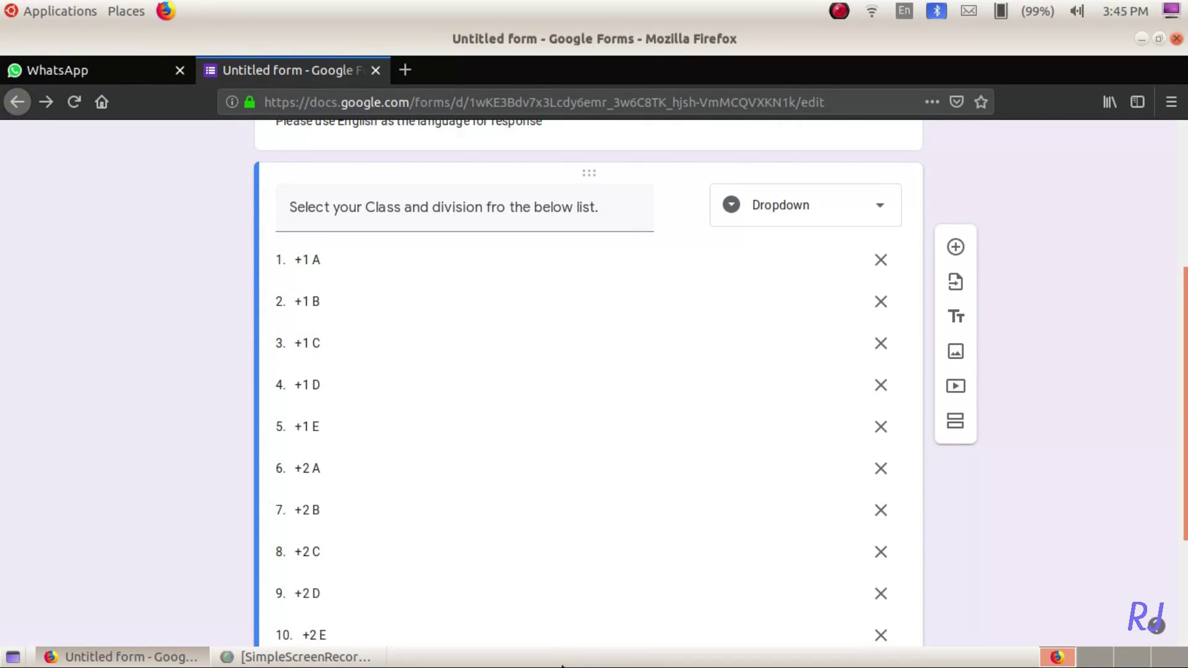
{"action": "scroll", "coordinate": [634, 620], "scroll_direction": "down", "scroll_amount": 3}
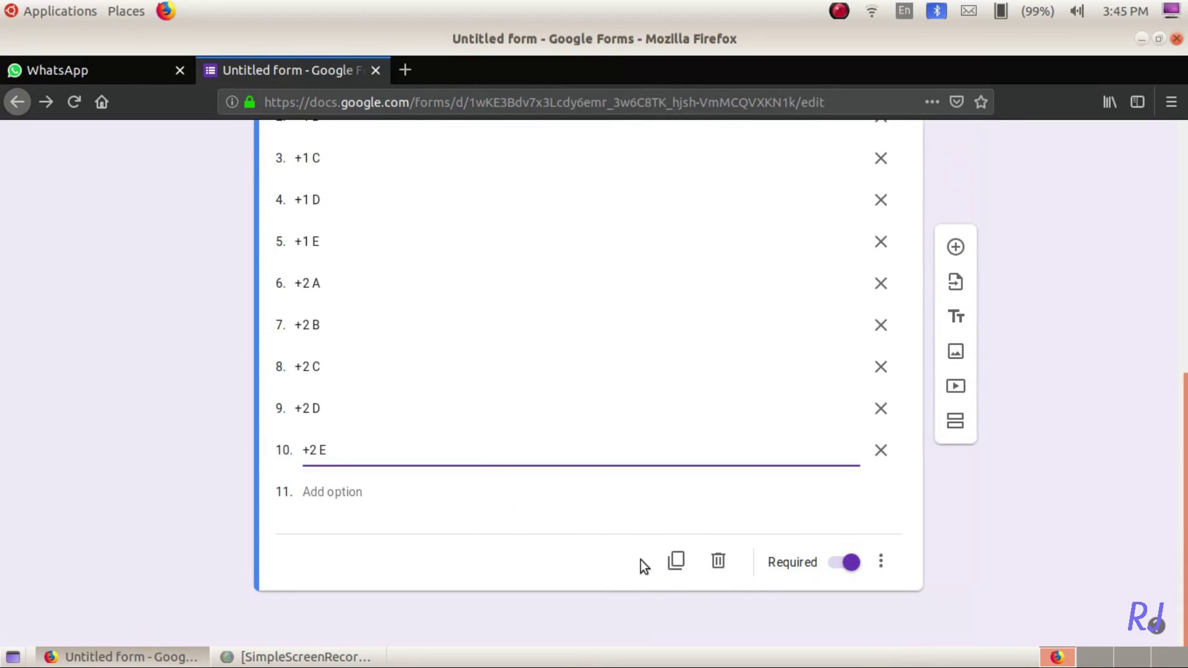
- Add a multiple-choice question titled 'Select your coll Number'
{"action": "left_click", "coordinate": [954, 248]}
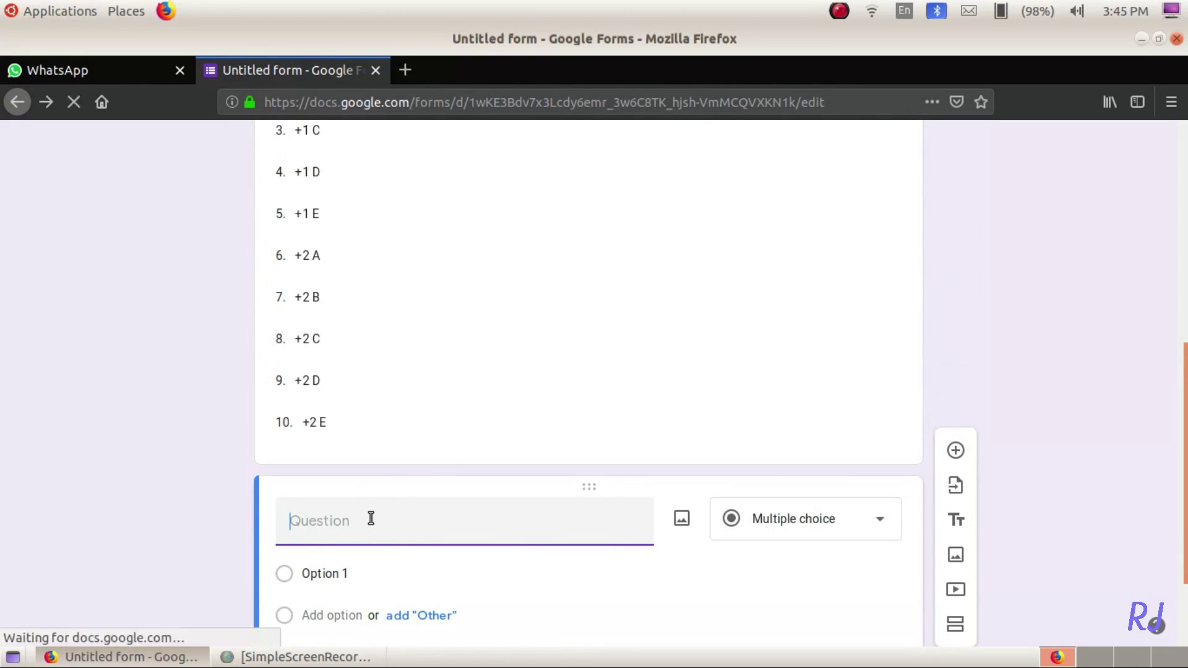
{"action": "type", "text": "Selec"}
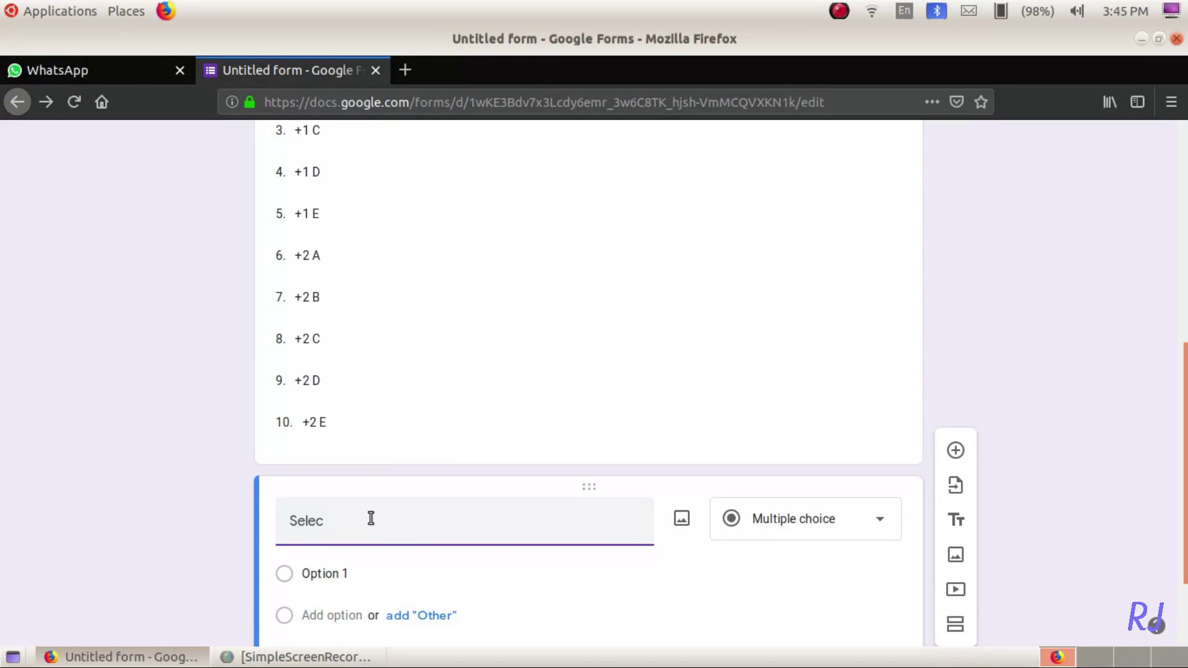
{"action": "type", "text": "t your coll Number"}
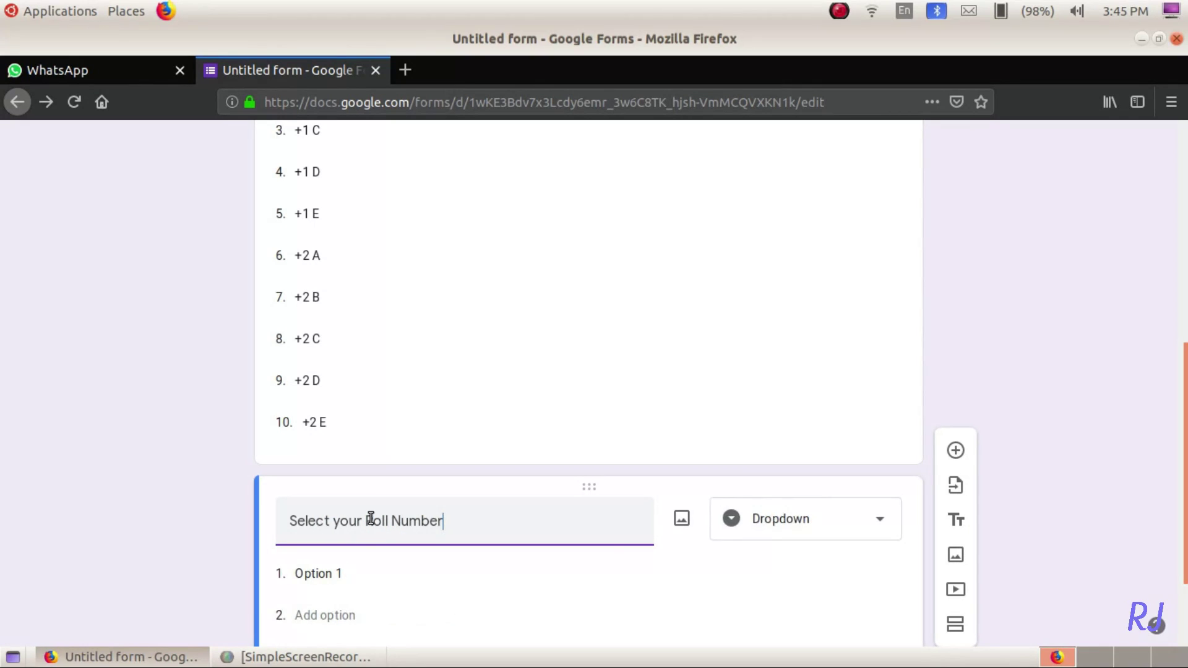
{"action": "left_click", "coordinate": [820, 518]}
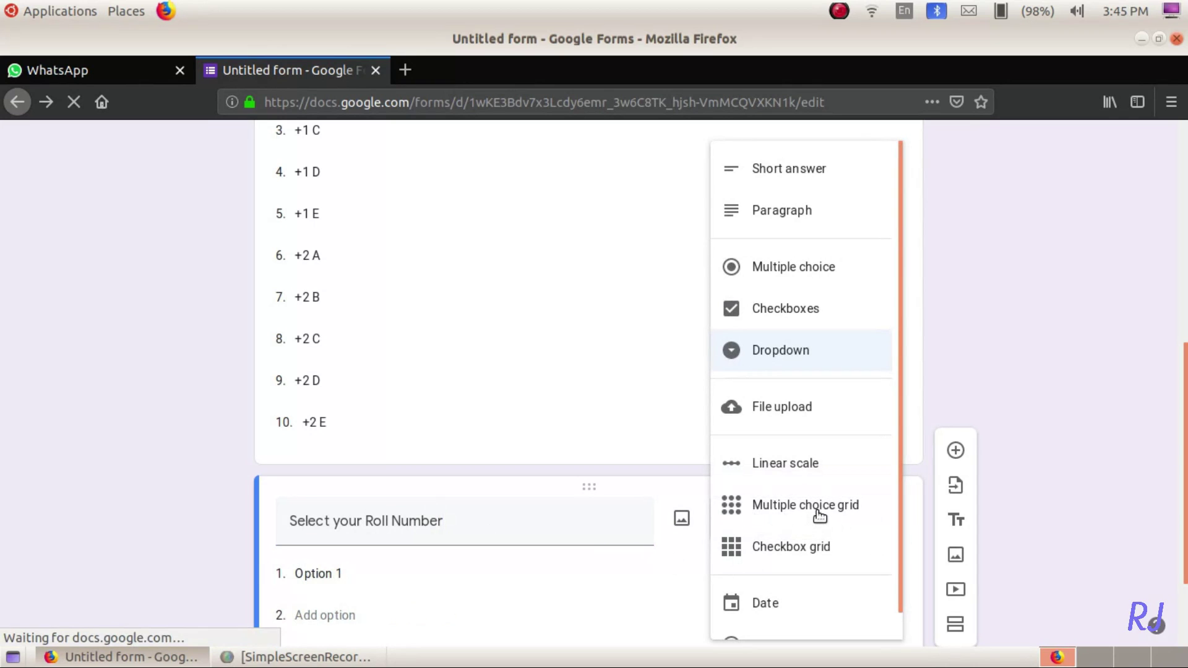
{"action": "left_click", "coordinate": [790, 269]}
- Enter roll number options 1 to 60 and add an Other option
{"action": "left_click", "coordinate": [360, 573]}
{"action": "type", "text": "1"}
{"action": "key", "text": "Return"}
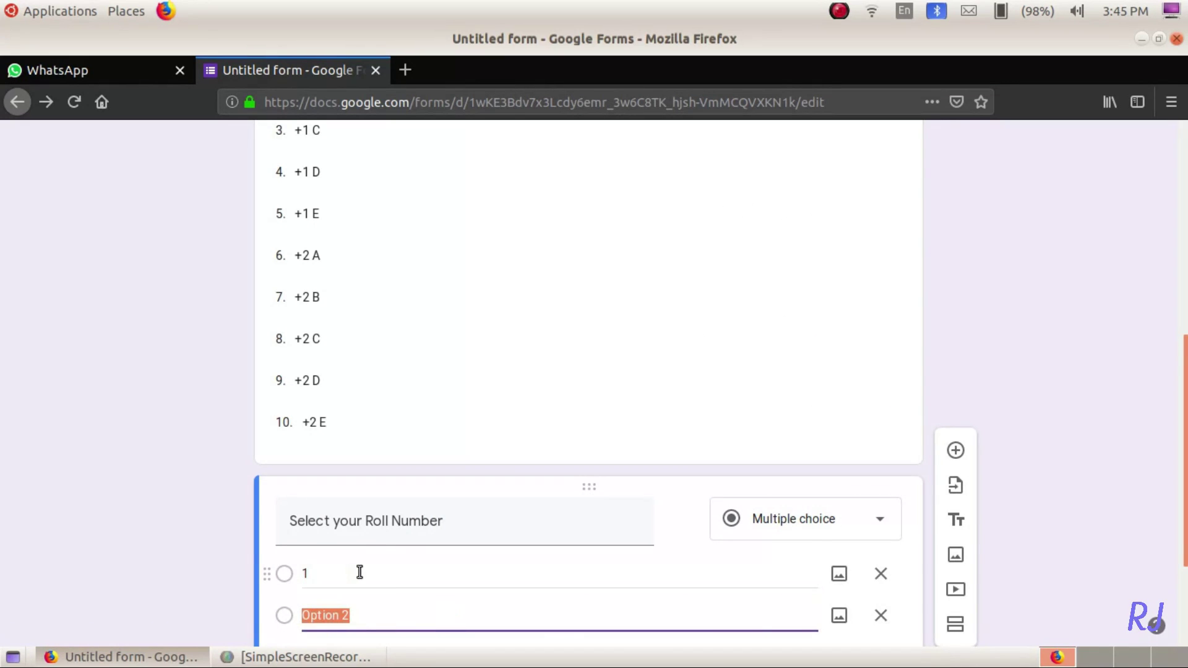
{"action": "type", "text": "2 3 4 5 6 7 8 9 10 11 12 13 14 15 1"}
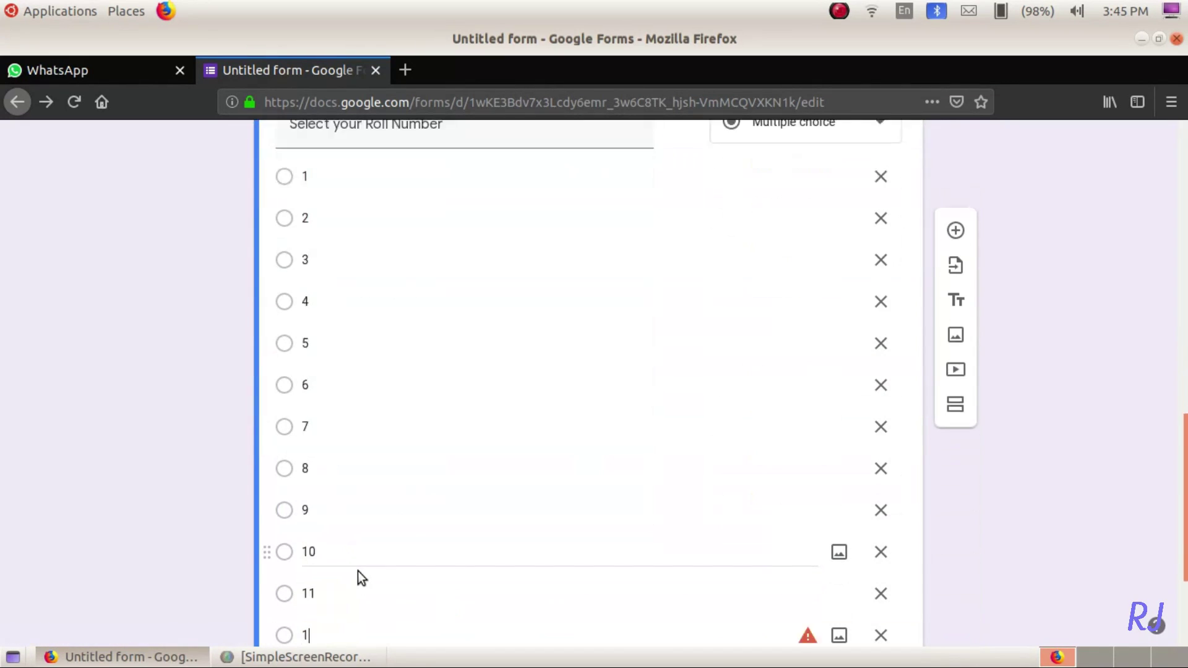
{"action": "type", "text": "6 17 18 19 20 21 22 23 24 25 26 27 28 2"}
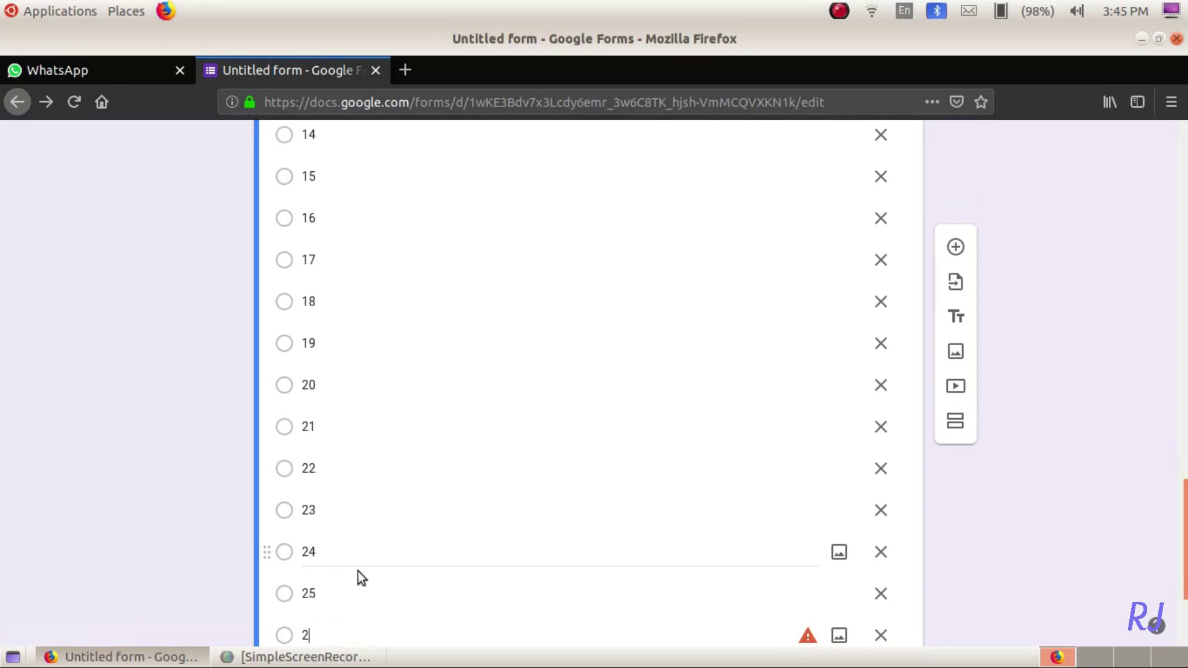
{"action": "type", "text": "9 30 31 32 33 34 35 36 37 38 39 40"}
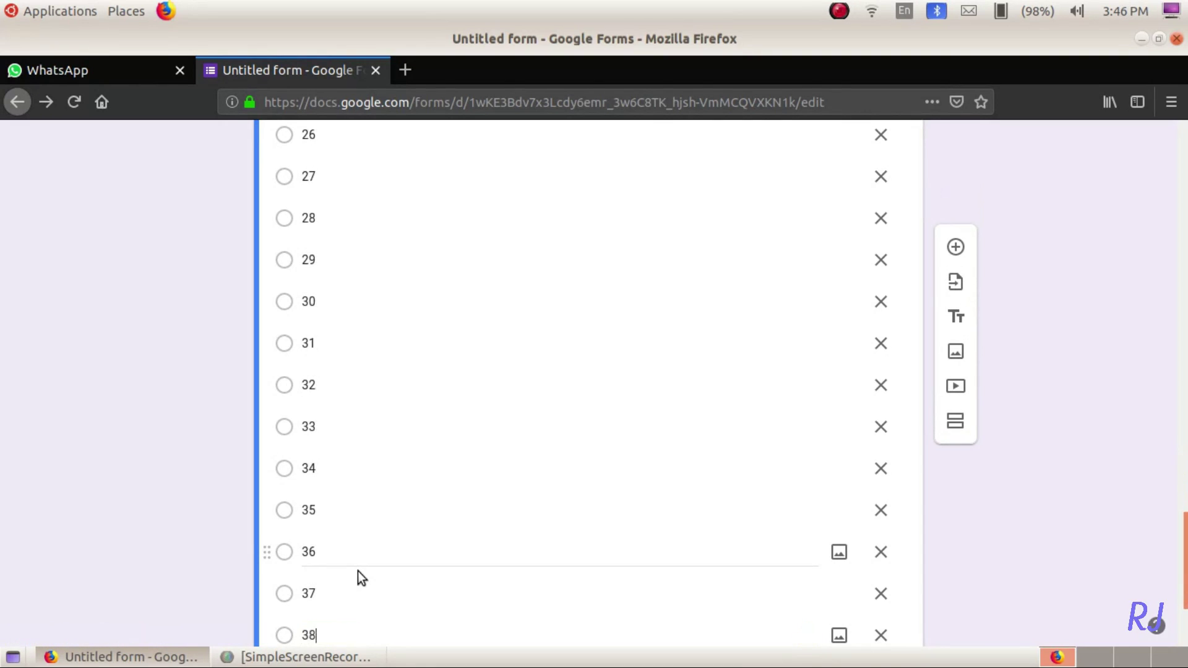
{"action": "type", "text": " 41 42 43 44 45 46 47 48 49 50 51 5"}
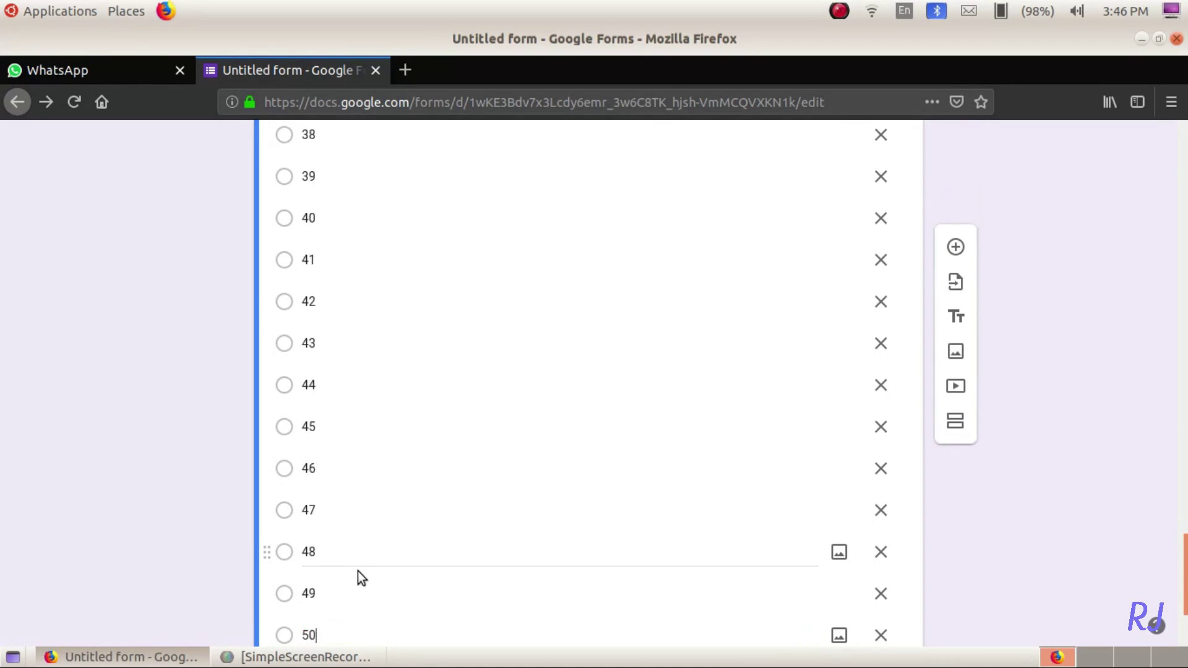
{"action": "type", "text": "2 53 54 55 56 57 58 59 60"}
{"action": "key", "text": "ctrl+a"}
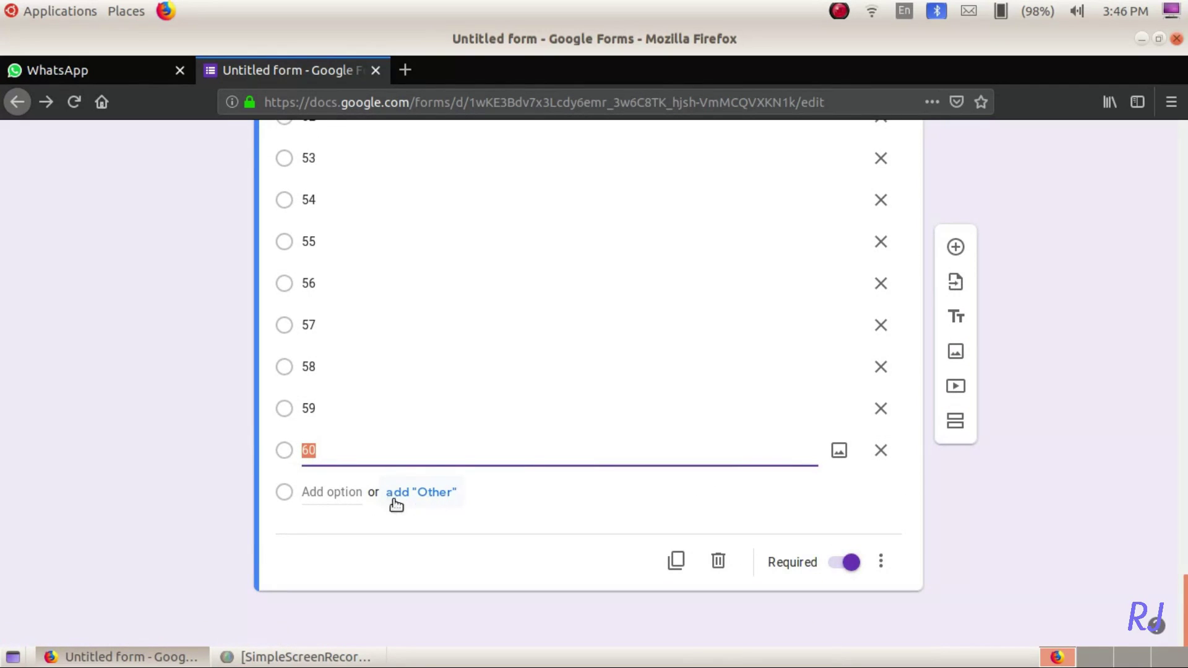
{"action": "left_click", "coordinate": [411, 493]}
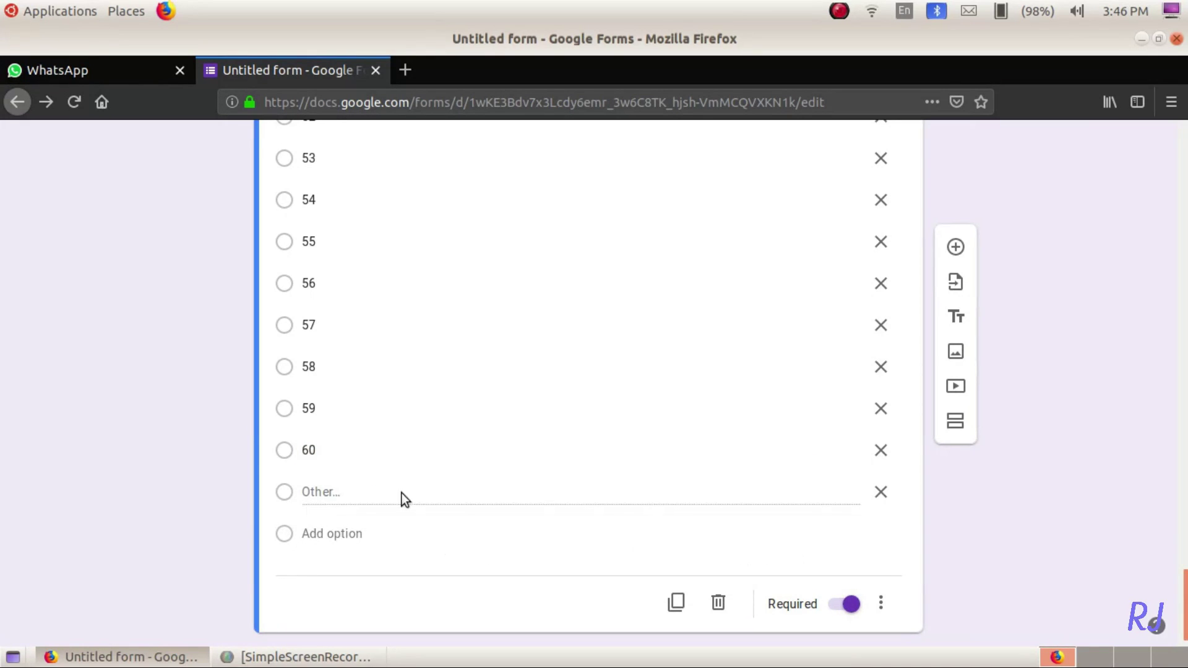
{"action": "scroll", "coordinate": [452, 573], "scroll_direction": "down", "scroll_amount": 1}
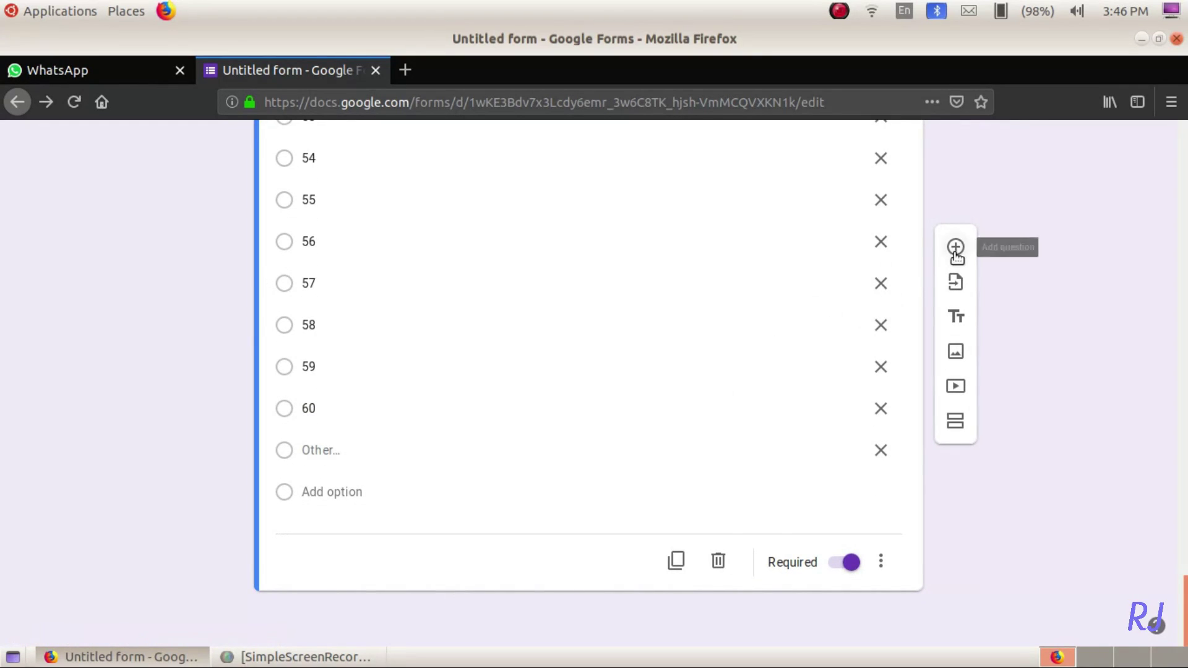
- Add a short-answer question 'Enter he Name of student' and open a new browser tab
{"action": "left_click", "coordinate": [955, 249]}
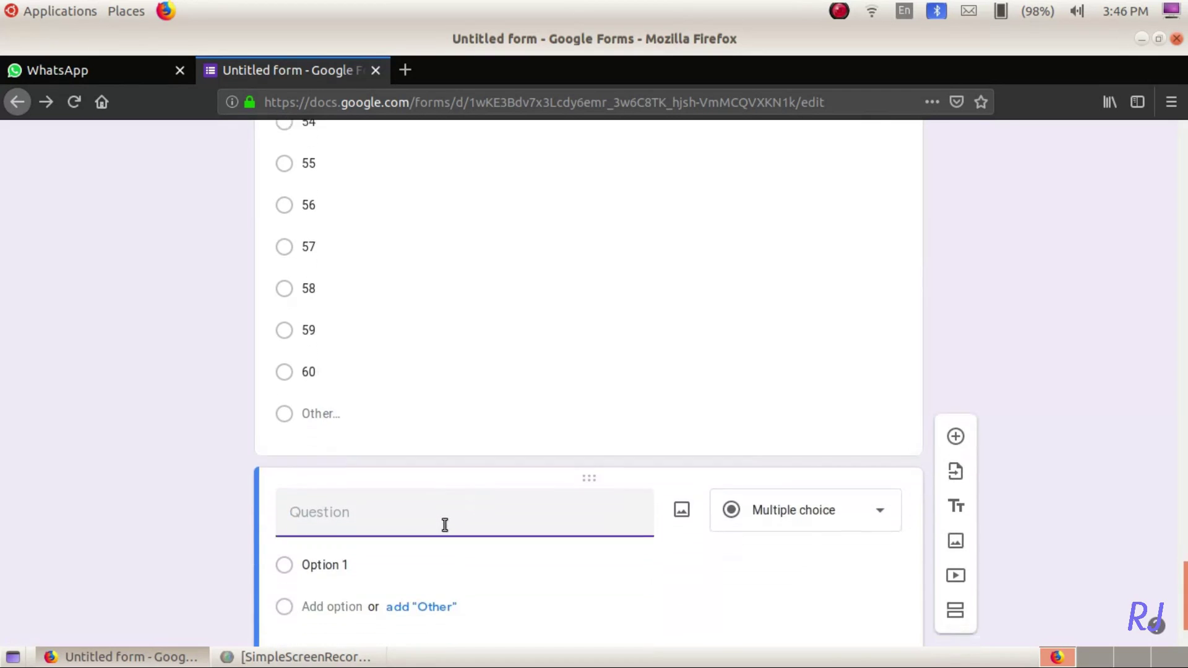
{"action": "type", "text": "Enter he Name of student"}
{"action": "scroll", "coordinate": [369, 482], "scroll_direction": "down", "scroll_amount": 3}
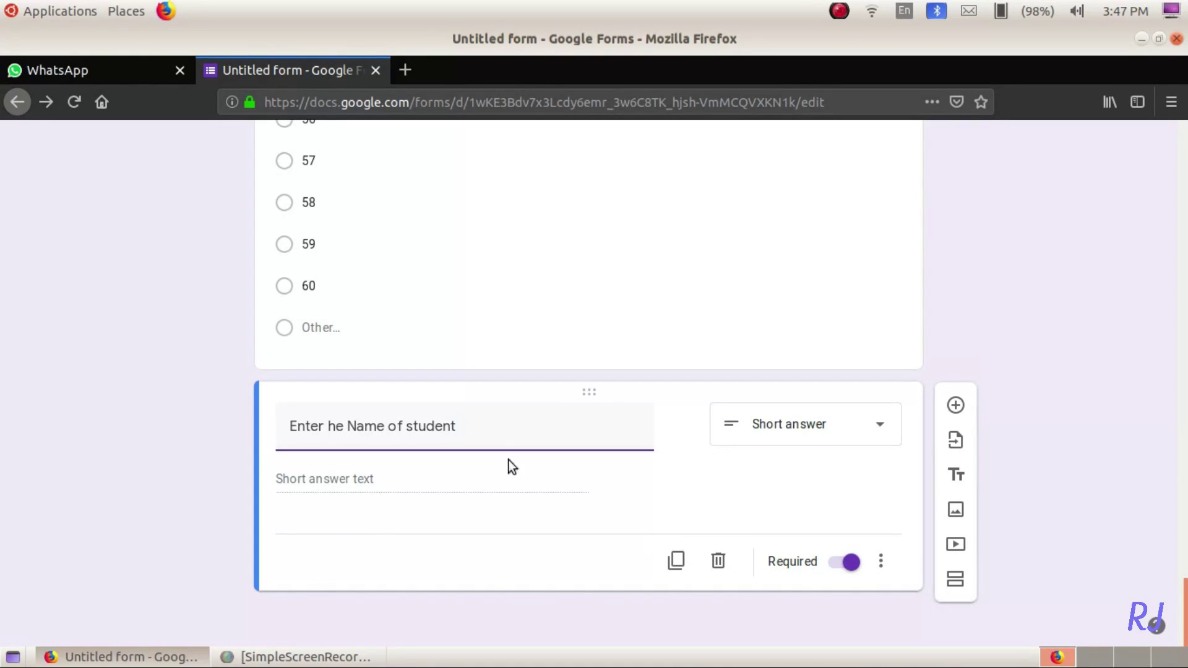
{"action": "key", "text": "ctrl+t"}
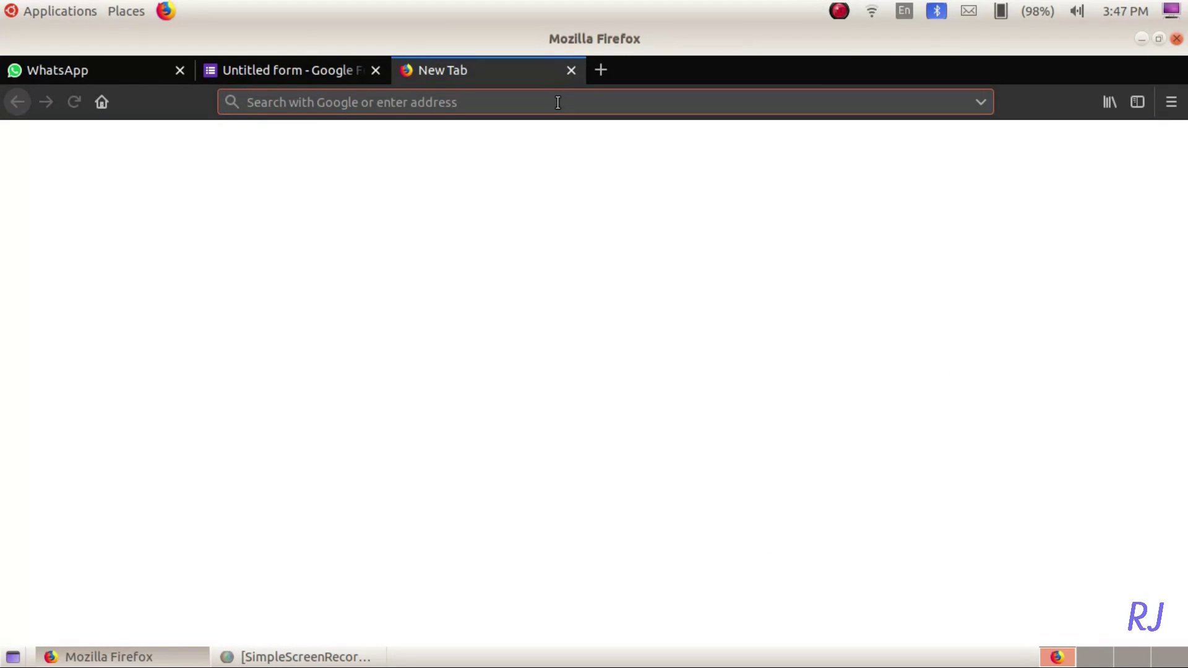
- Copy the five-line Malayalam question list from the WhatsApp chat and return to the form
{"action": "type", "text": "Wh"}
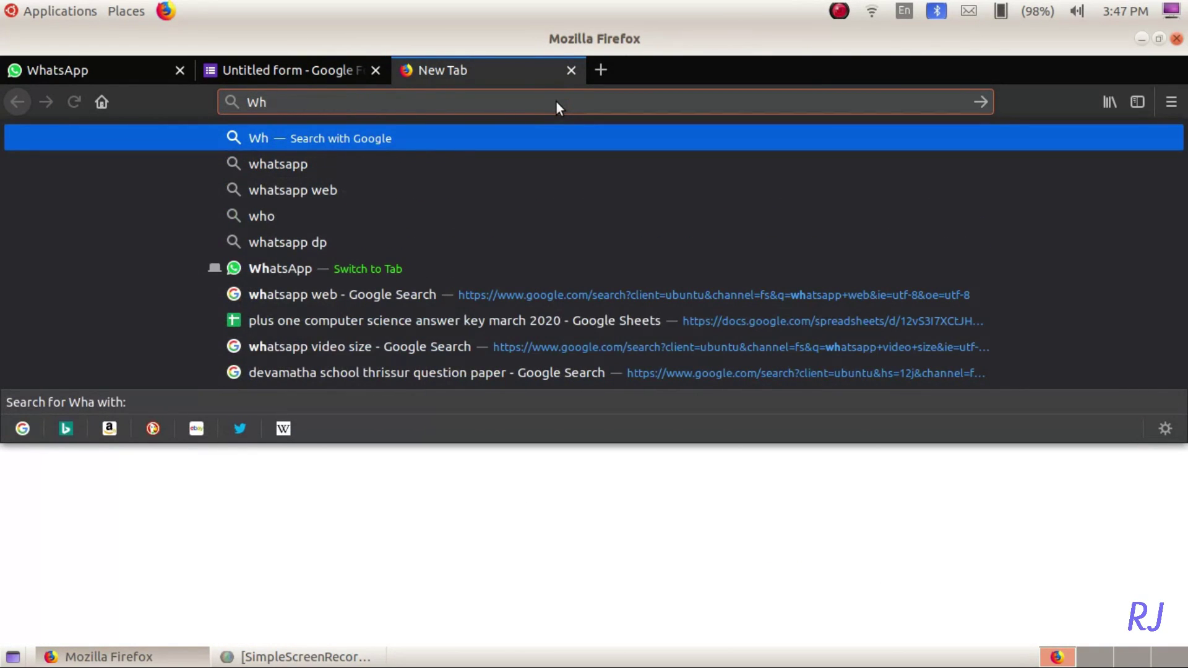
{"action": "type", "text": "atsa"}
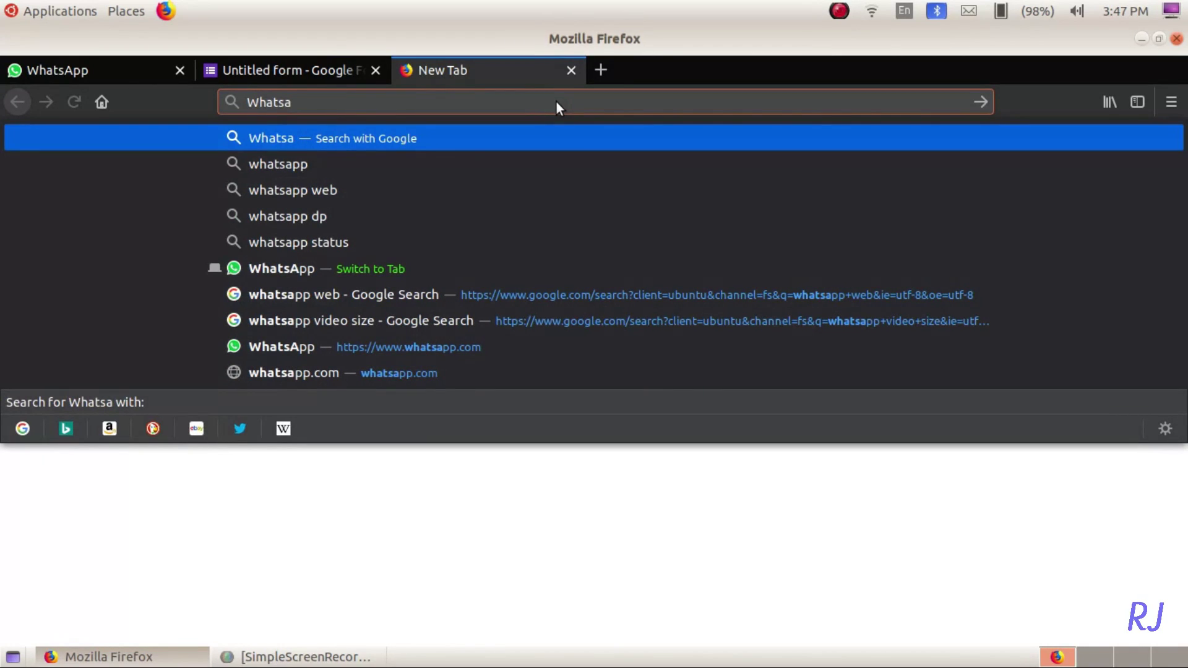
{"action": "type", "text": "pp"}
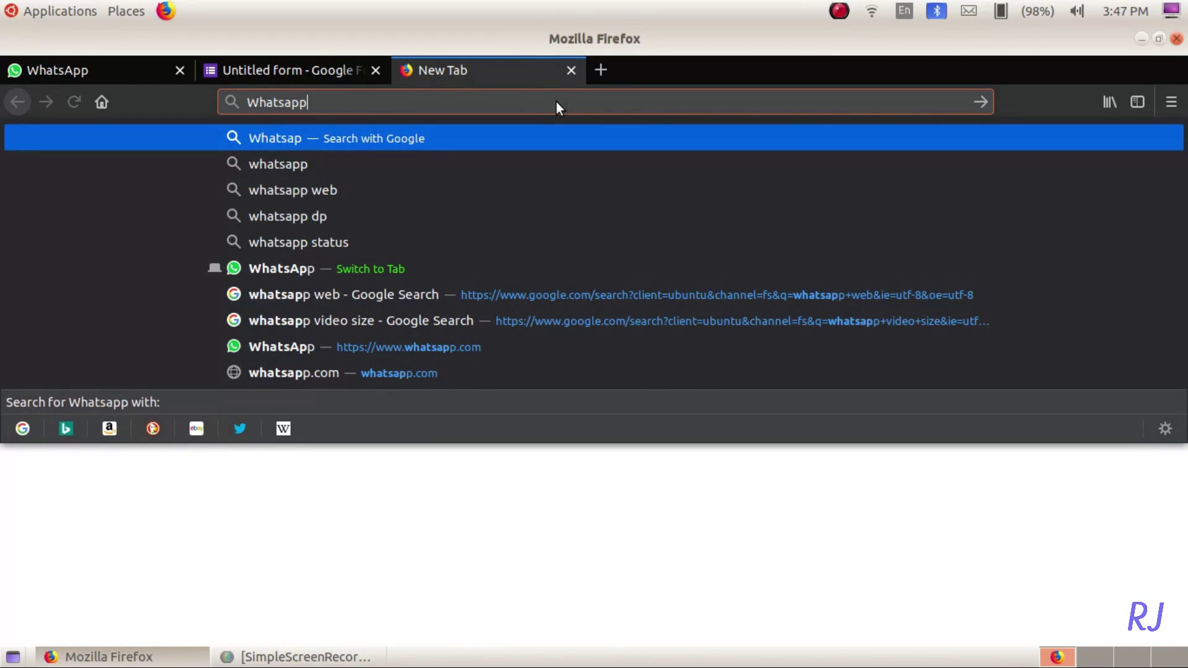
{"action": "key", "text": "Down"}
{"action": "key", "text": "Down"}
{"action": "key", "text": "Down"}
{"action": "key", "text": "Down"}
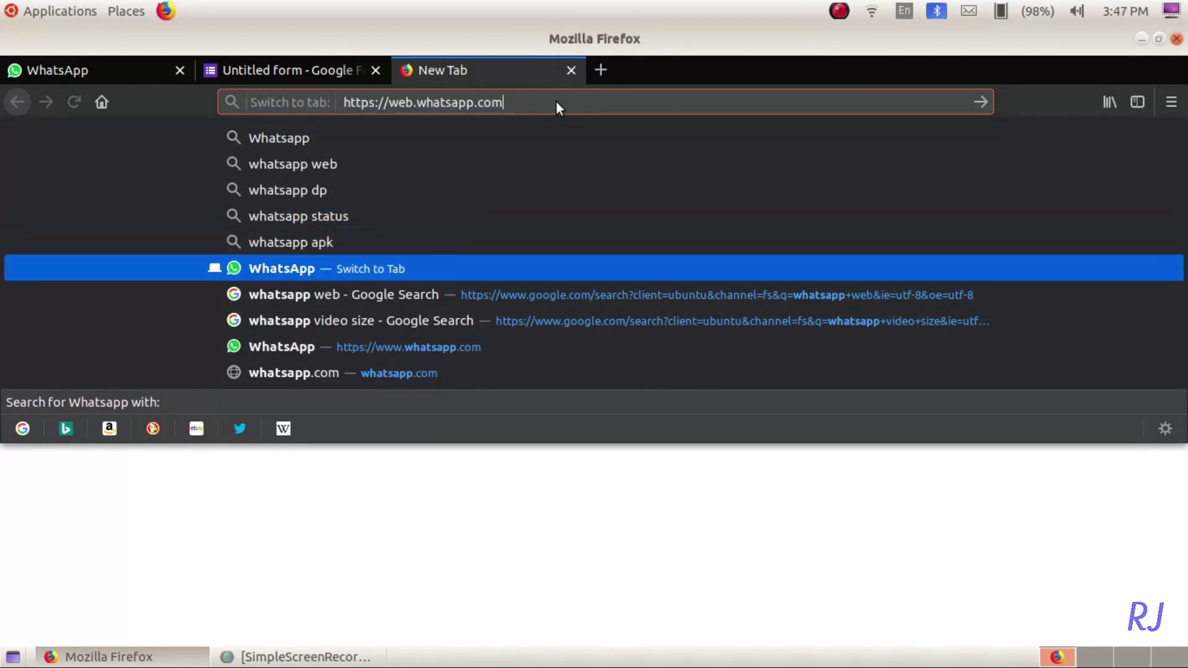
{"action": "key", "text": "Return"}
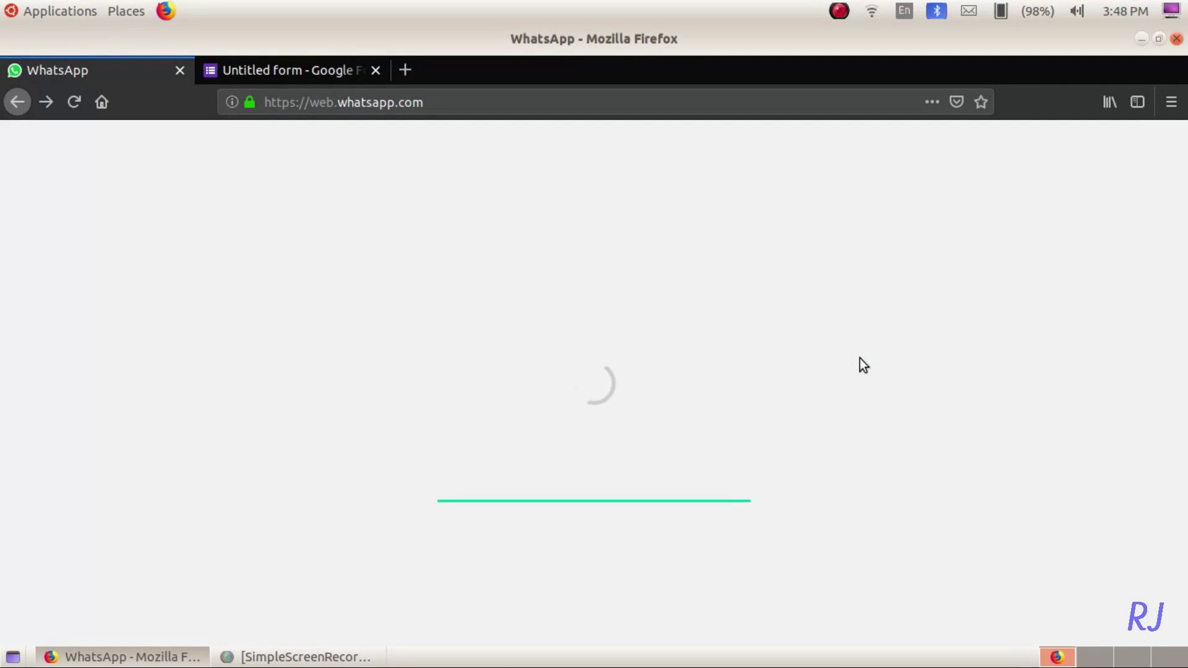
{"action": "scroll", "coordinate": [111, 451], "scroll_direction": "down", "scroll_amount": 5}
{"action": "left_click", "coordinate": [111, 451]}
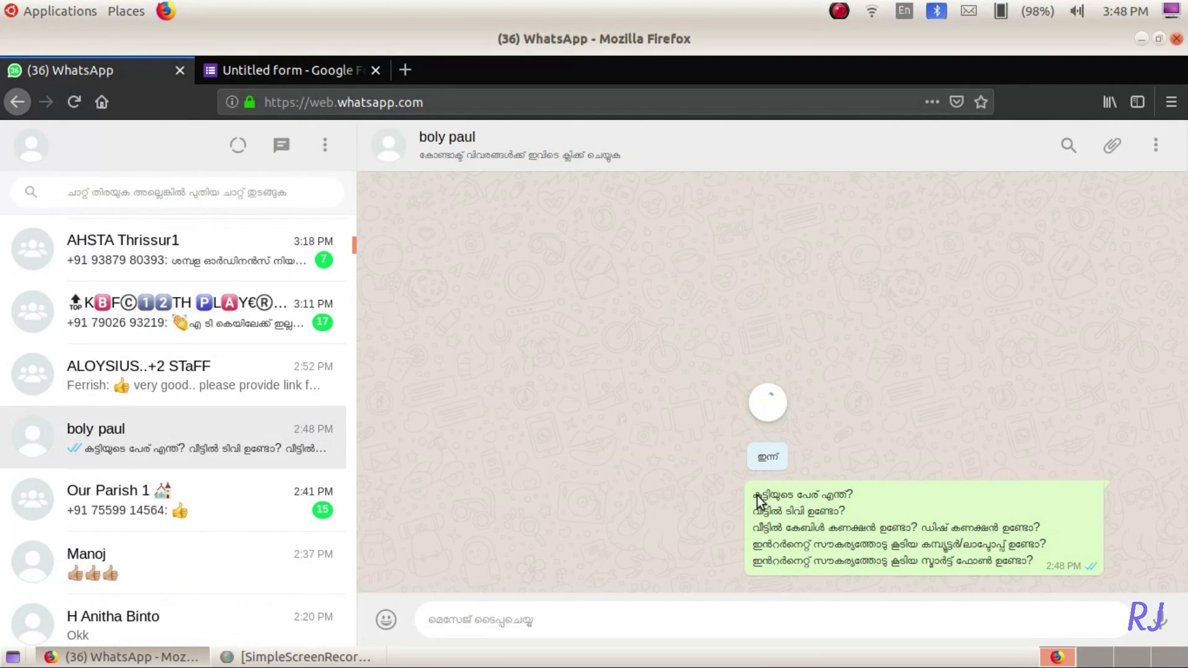
{"action": "left_click_drag", "start_coordinate": [751, 493], "coordinate": [1074, 572]}
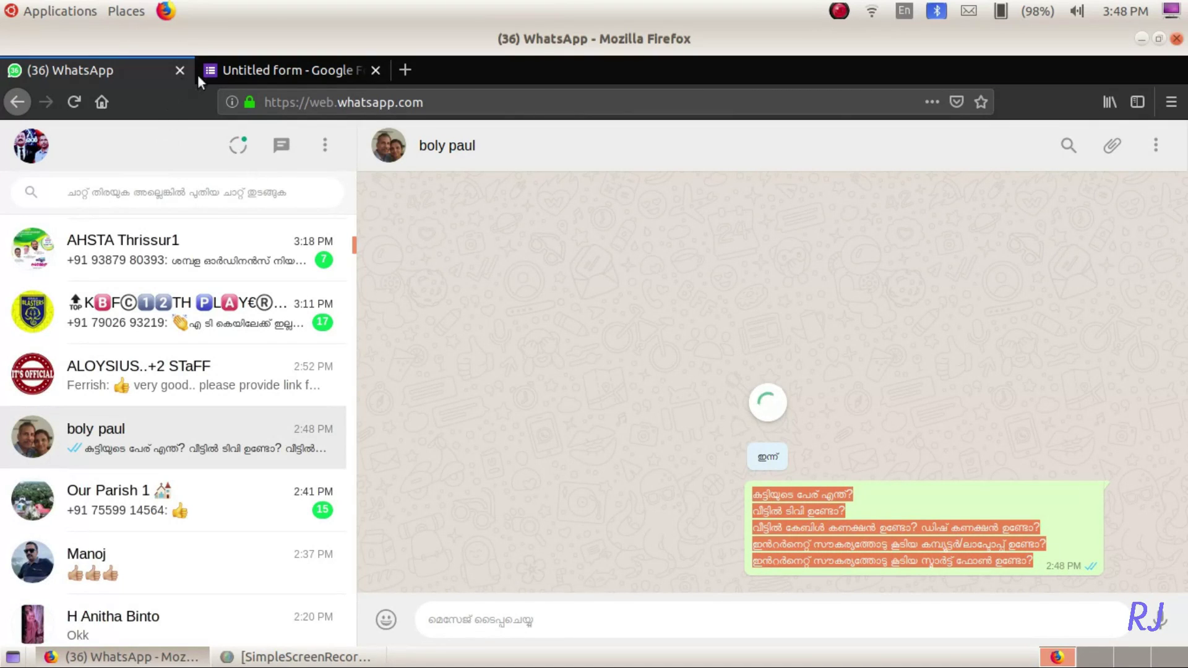
{"action": "left_click", "coordinate": [224, 71]}
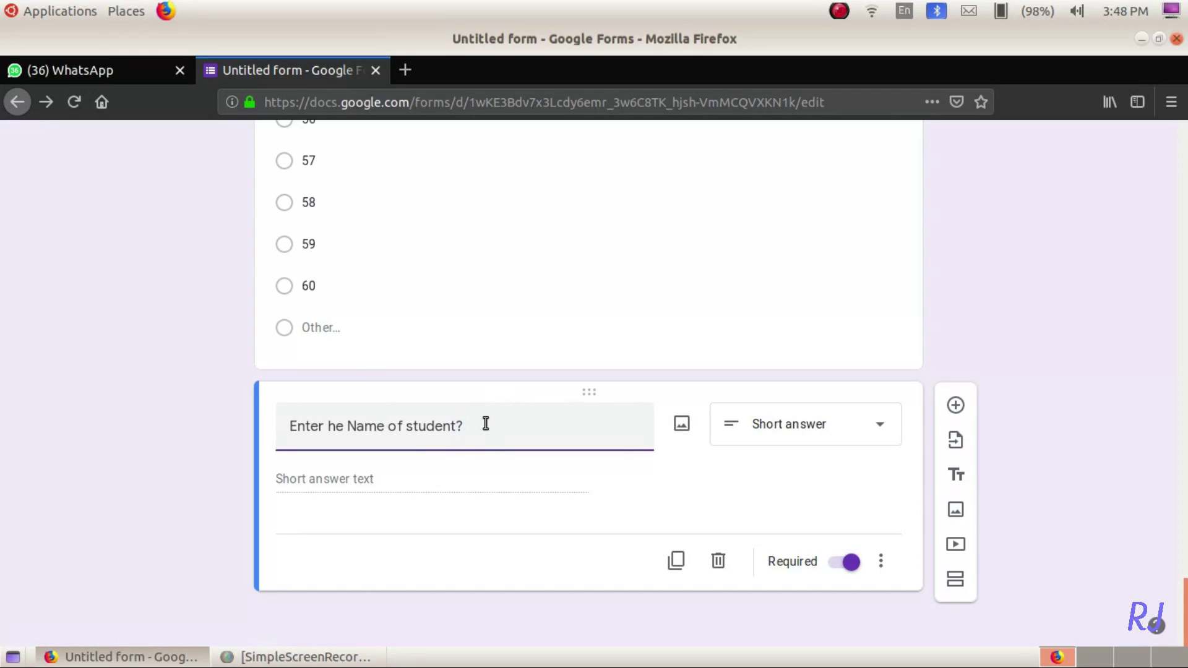
- Append the Malayalam translation to the name question, trim the extra pasted lines, and add a question
{"action": "triple_click", "coordinate": [485, 423]}
{"action": "left_click", "coordinate": [486, 423]}
{"action": "key", "text": "ctrl+v"}
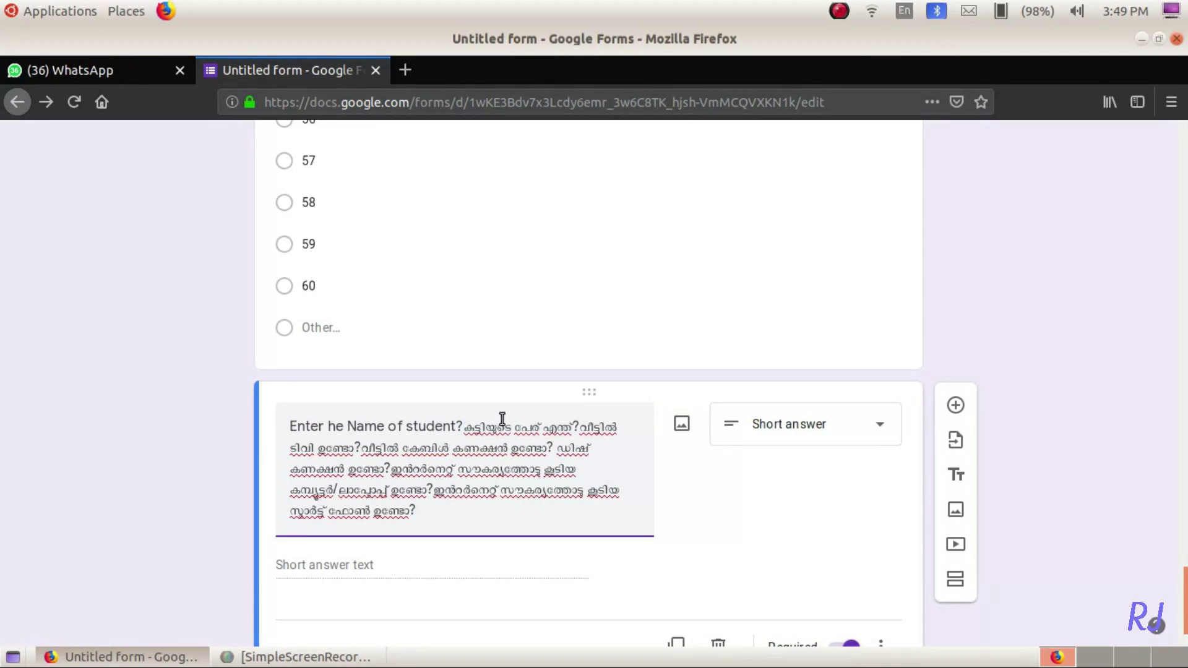
{"action": "left_click_drag", "start_coordinate": [579, 426], "coordinate": [582, 511]}
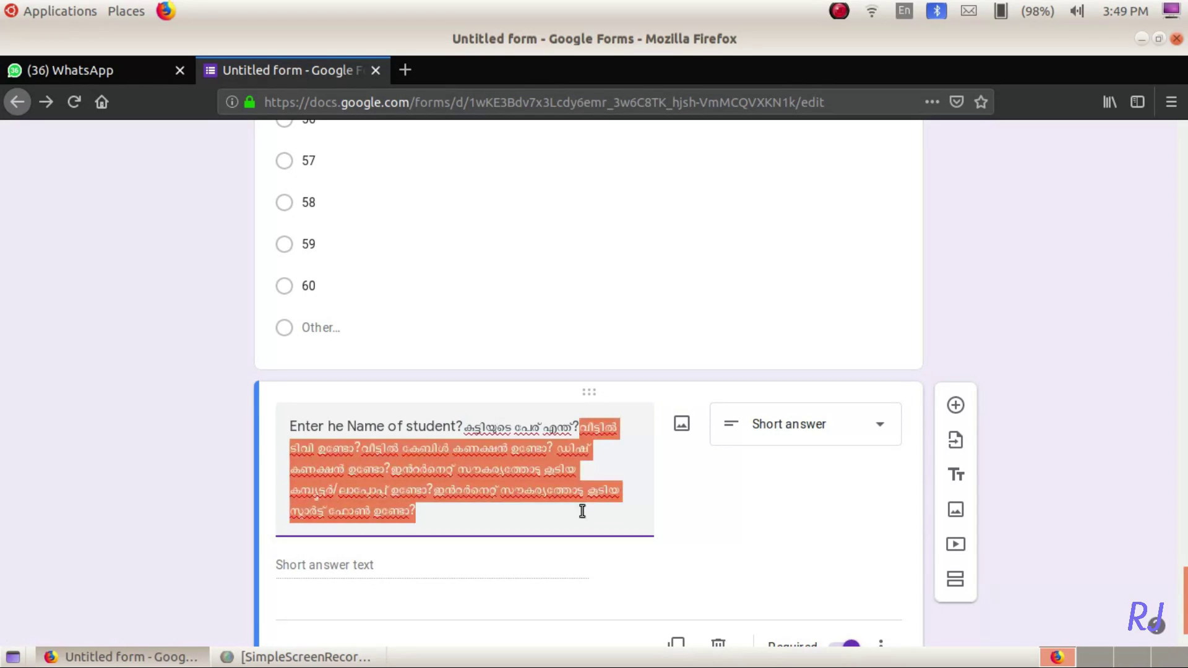
{"action": "key", "text": "BackSpace"}
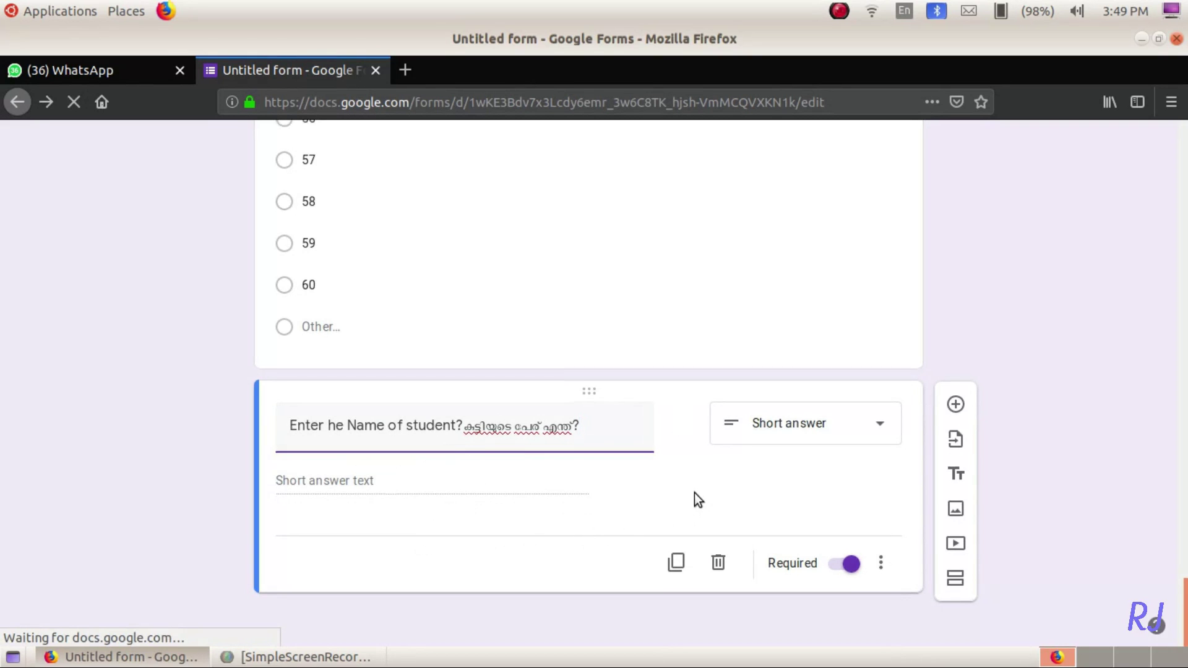
{"action": "left_click", "coordinate": [955, 403]}
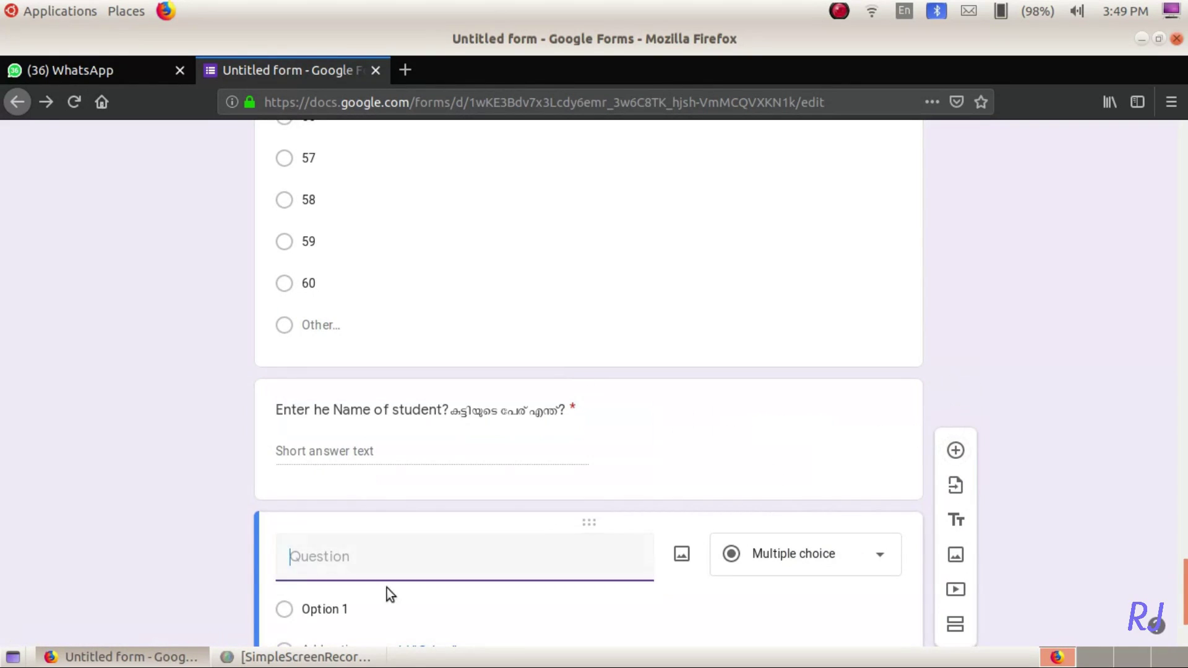
- Title the new question 'Do you have TV at home?' with its Malayalam line and Yes/No answers
{"action": "key", "text": "ctrl+v"}
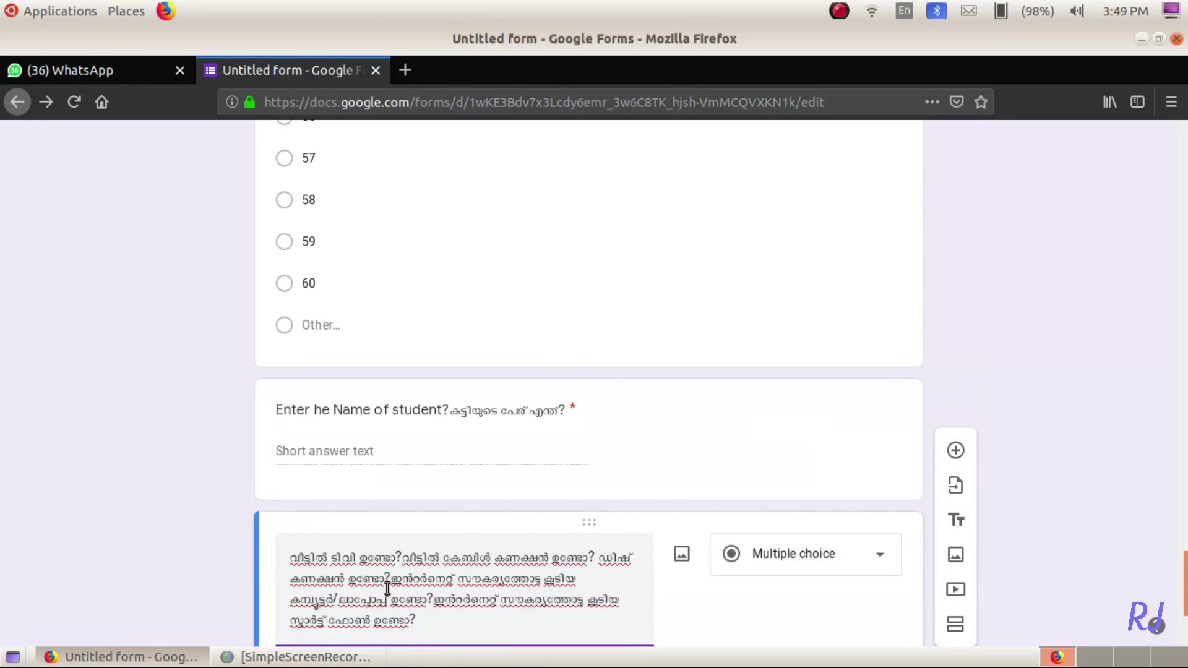
{"action": "left_click_drag", "start_coordinate": [406, 560], "coordinate": [428, 630]}
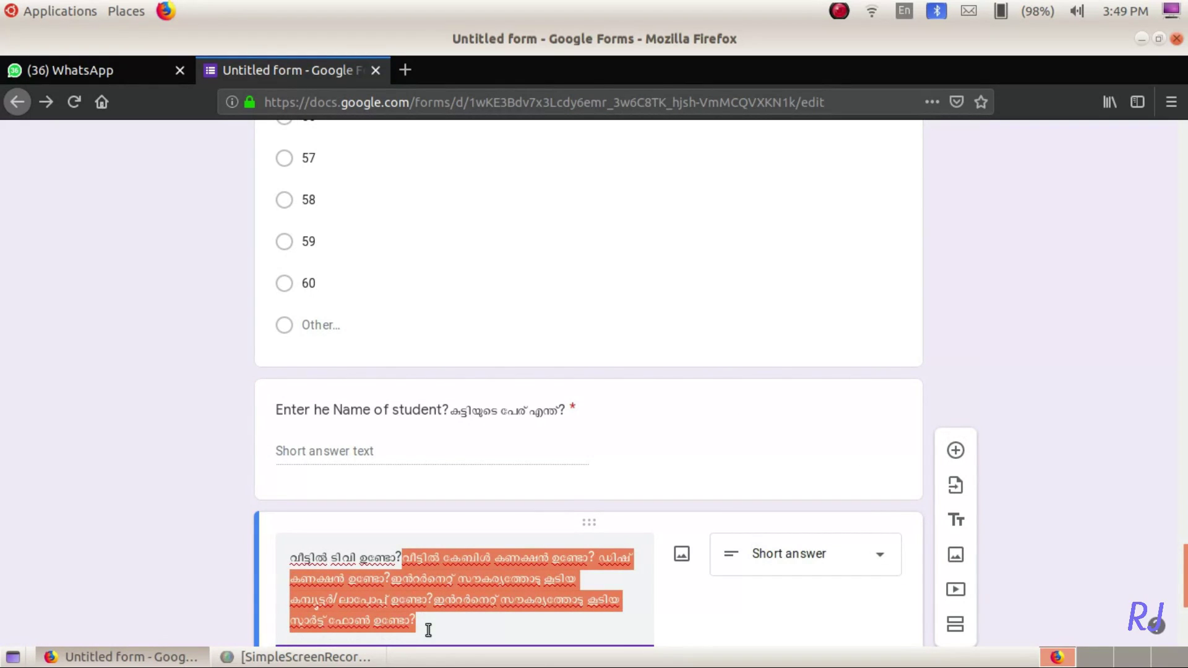
{"action": "key", "text": "BackSpace"}
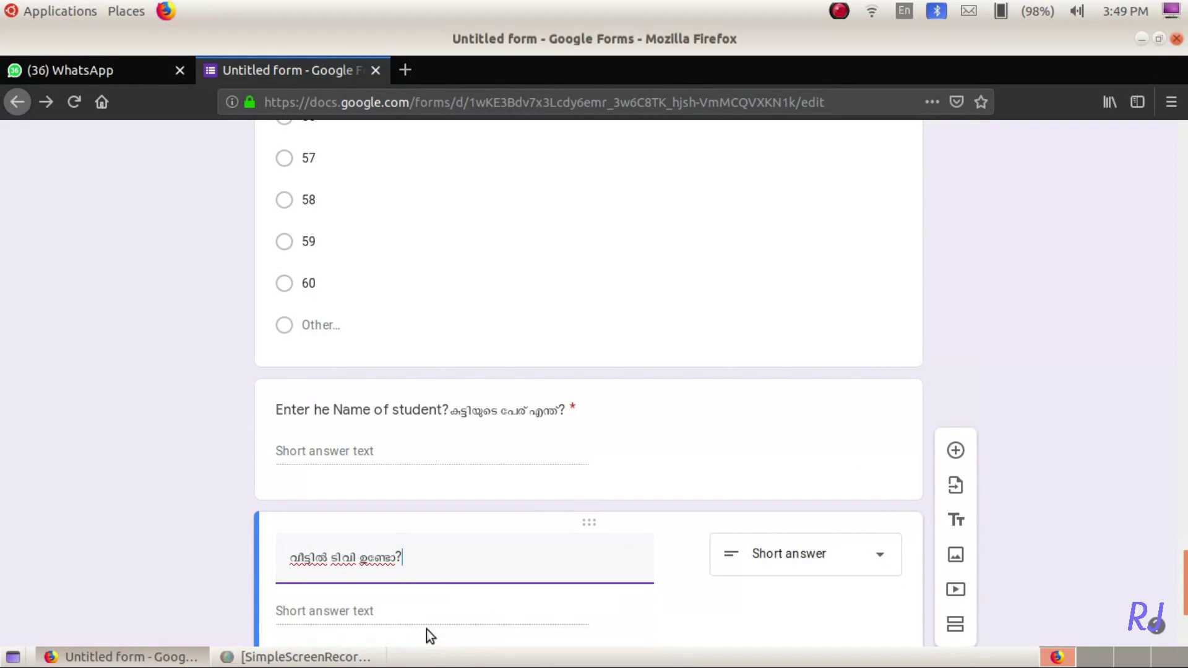
{"action": "left_click", "coordinate": [290, 553]}
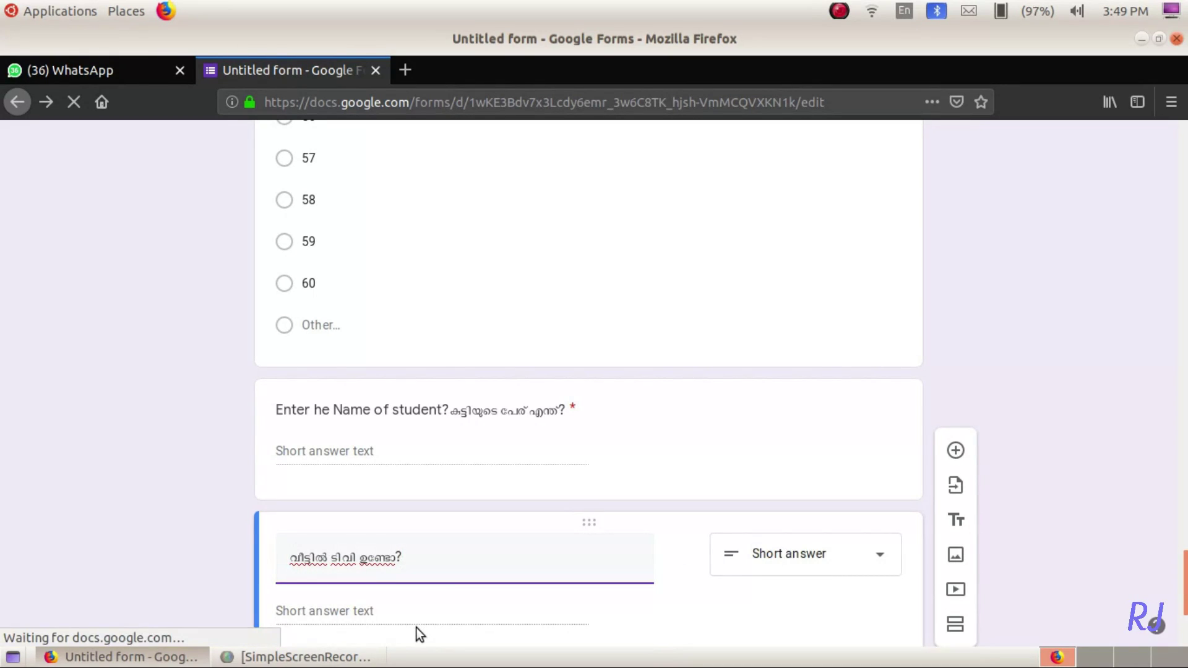
{"action": "type", "text": "Do you "}
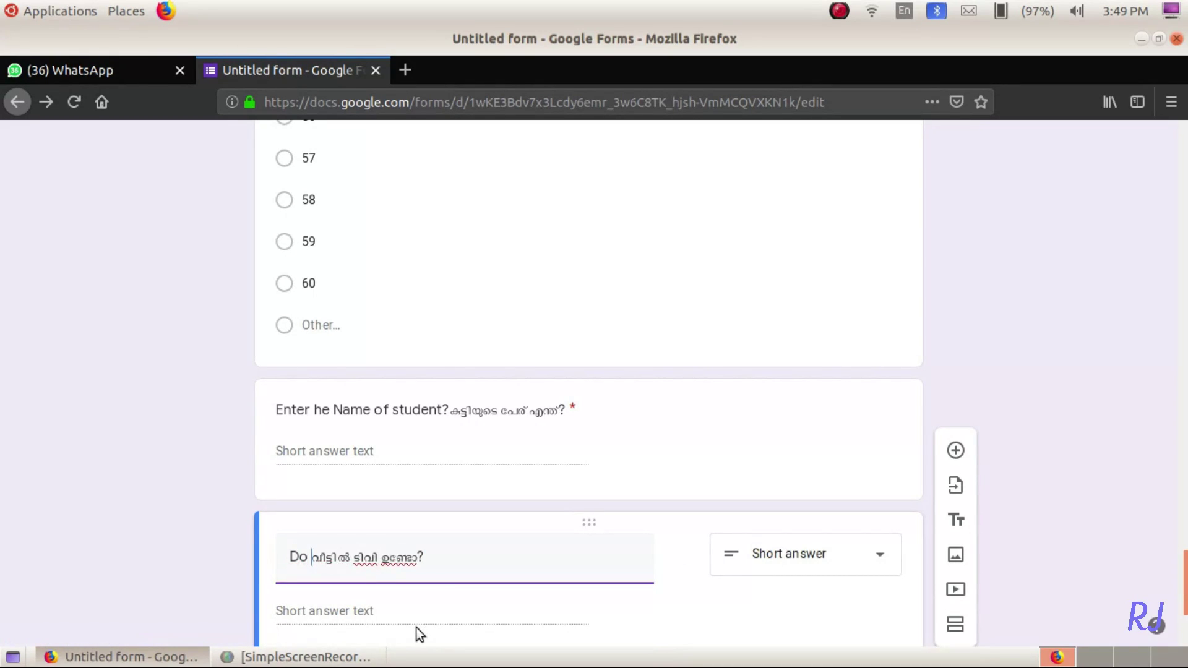
{"action": "type", "text": "hav"}
{"action": "type", "text": "e TV"}
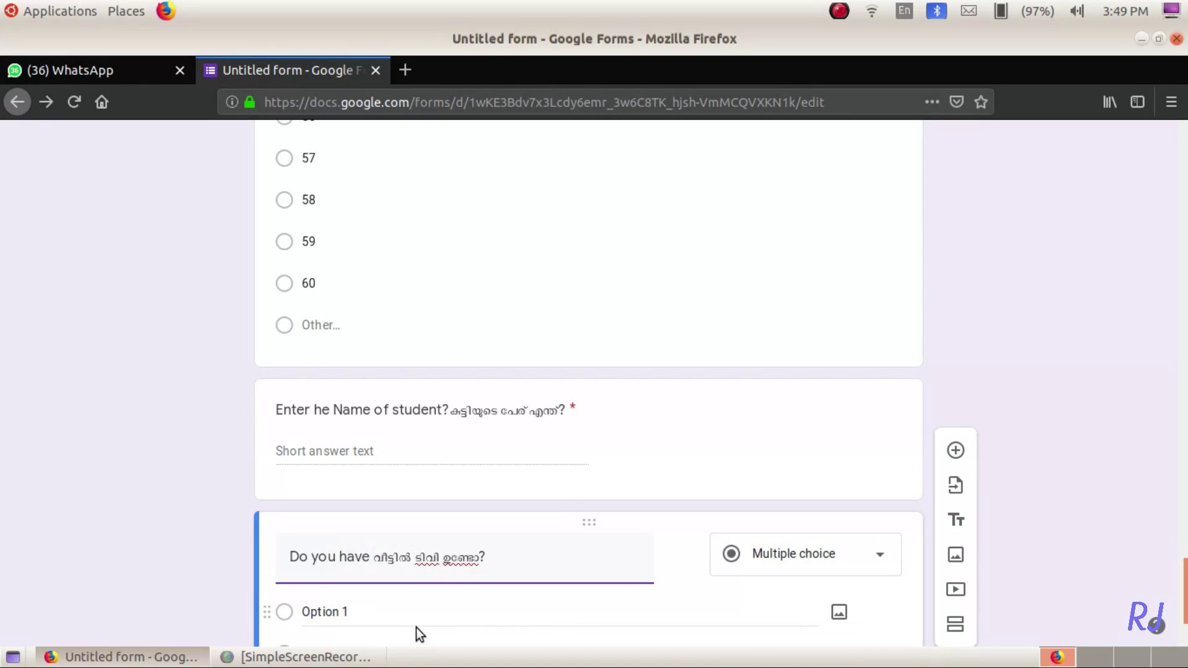
{"action": "type", "text": " at ho"}
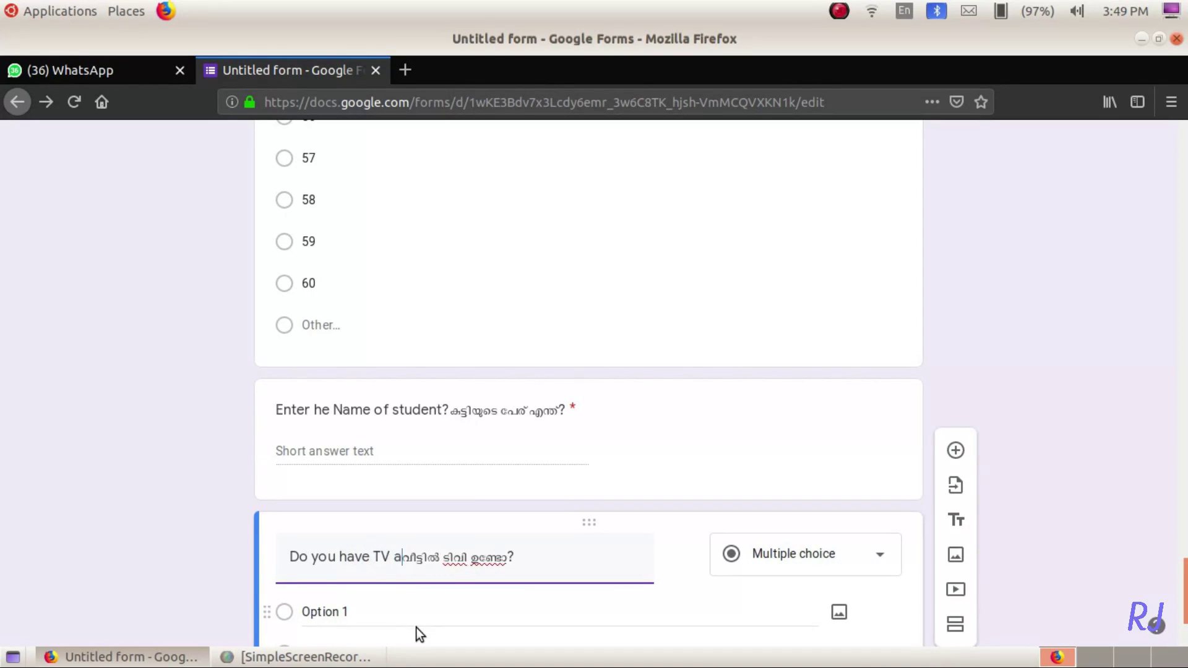
{"action": "type", "text": "me?"}
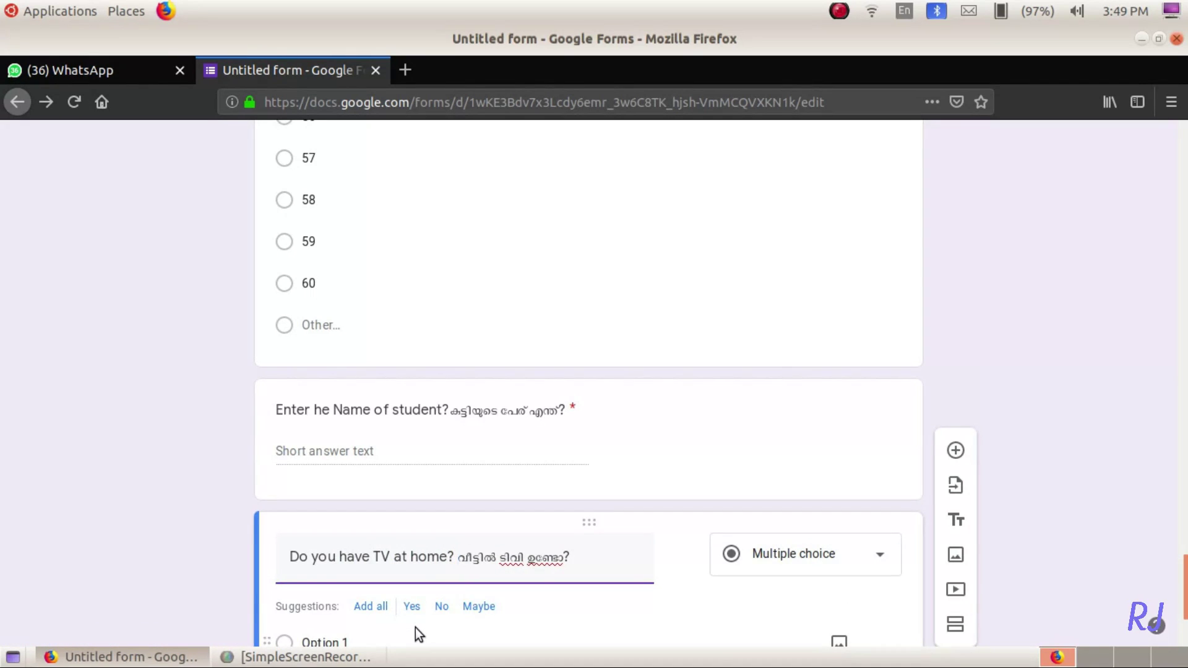
{"action": "scroll", "coordinate": [414, 627], "scroll_direction": "down", "scroll_amount": 3}
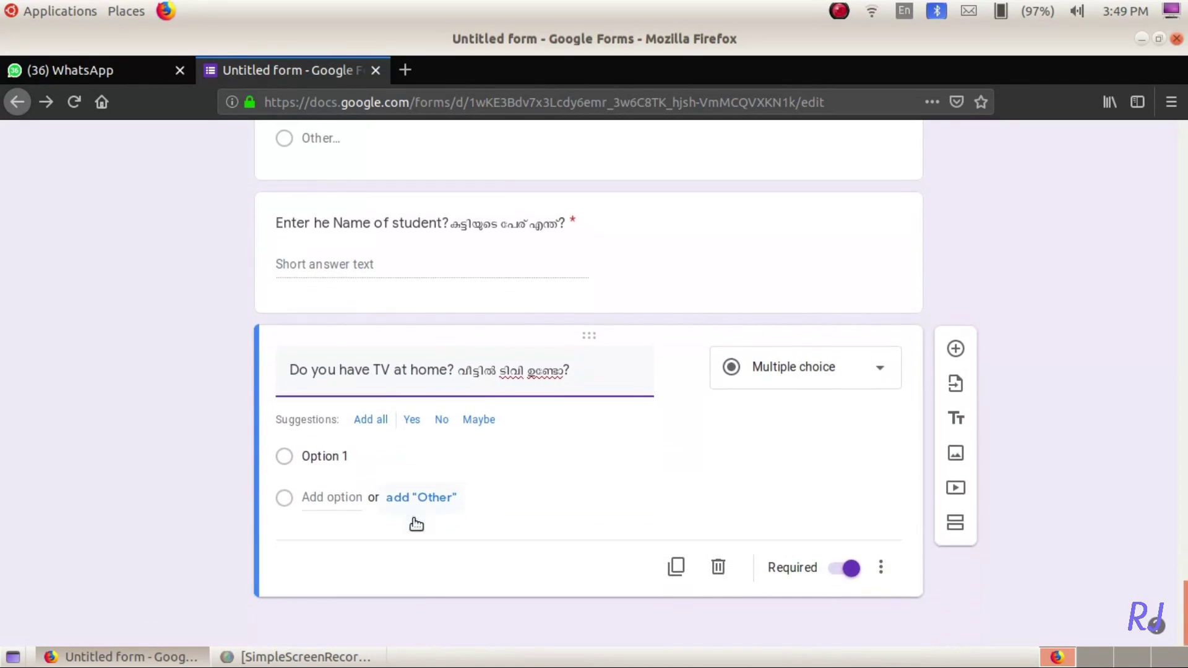
{"action": "left_click", "coordinate": [401, 420]}
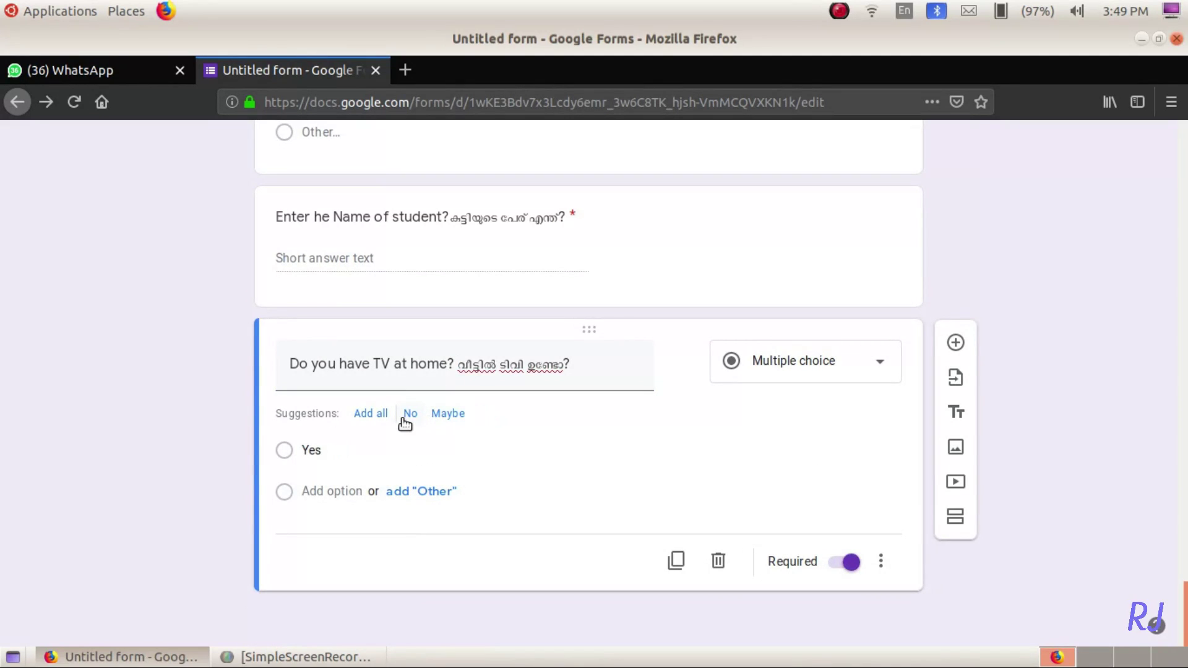
{"action": "left_click", "coordinate": [403, 419]}
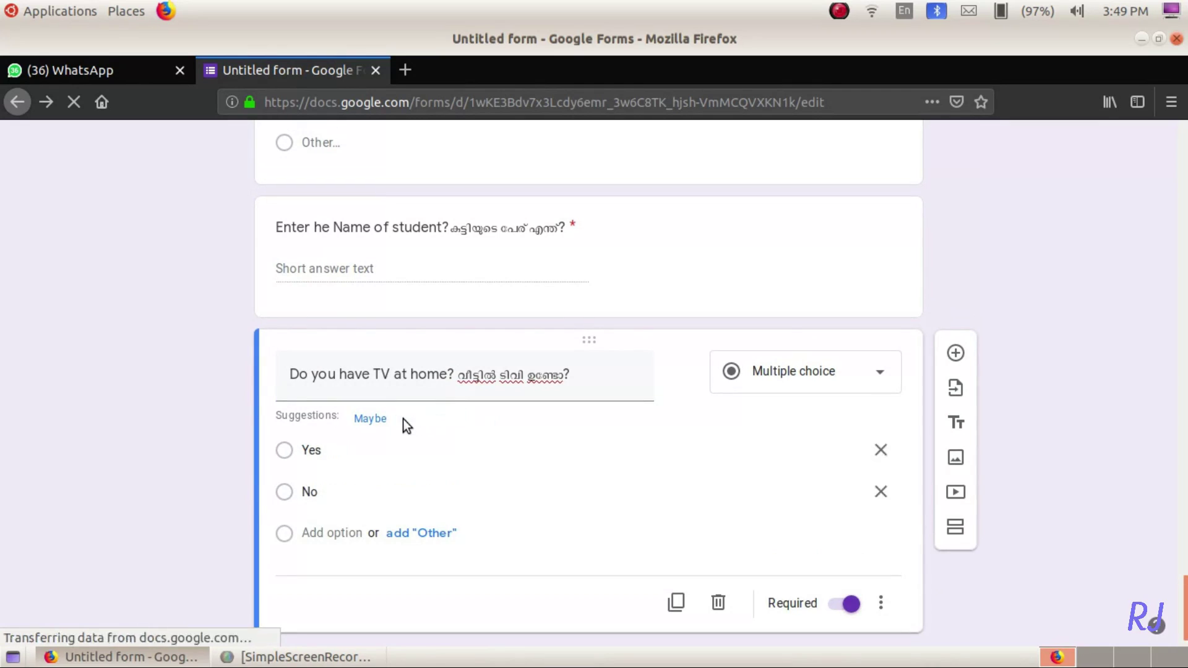
- Add a Yes/No question 'Do you have Cable TV connection?' with its Malayalam translation
{"action": "left_click", "coordinate": [956, 352]}
{"action": "type", "text": "വീട്ടിൽ കേബിൾ കണക്ഷൻ ഉണ്ടോ?"}
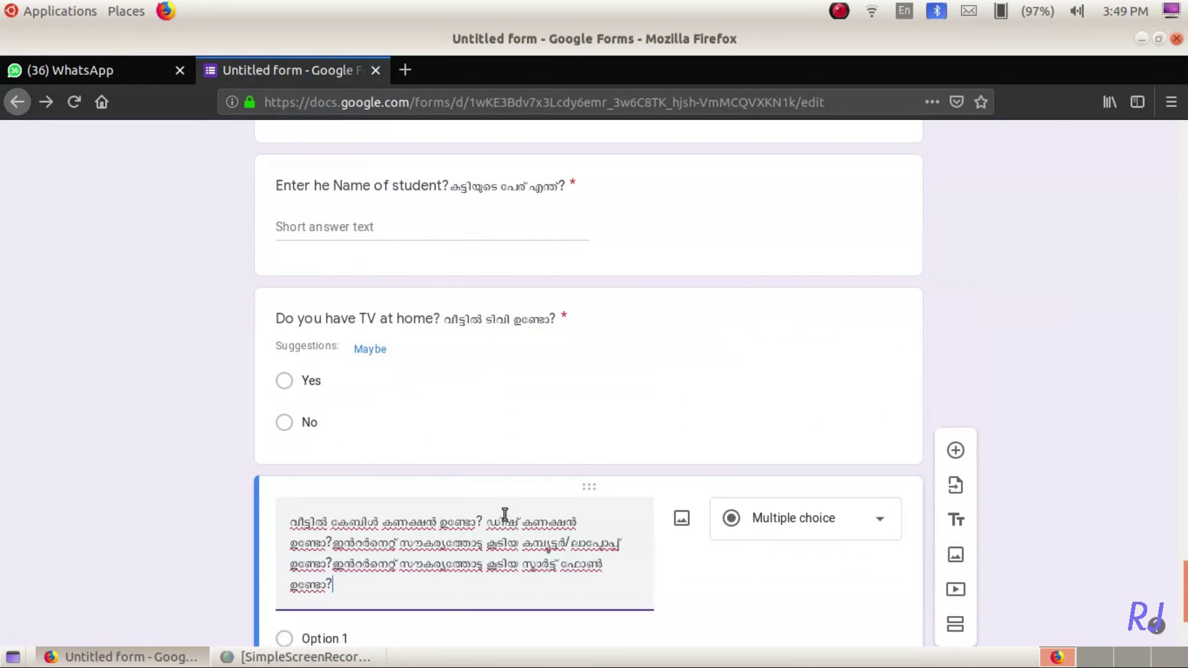
{"action": "key", "text": "Home"}
{"action": "type", "text": "Do you"}
{"action": "key", "text": "End"}
{"action": "type", "text": "ave Cable TV"}
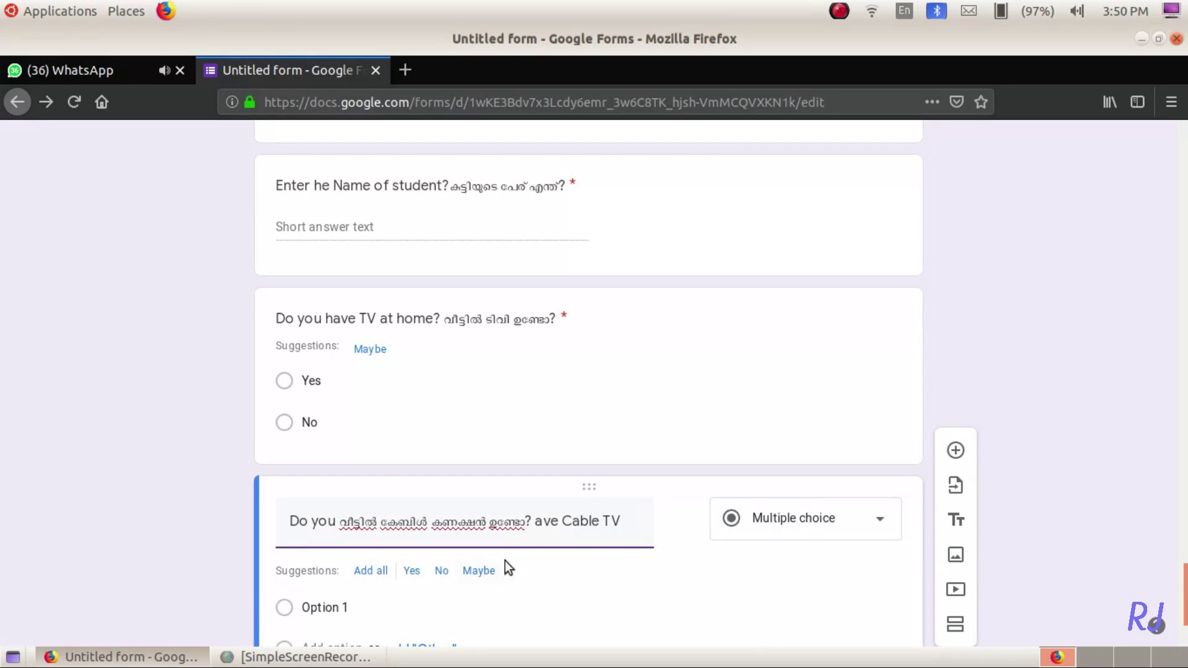
{"action": "left_click", "coordinate": [545, 529]}
{"action": "type", "text": "h"}
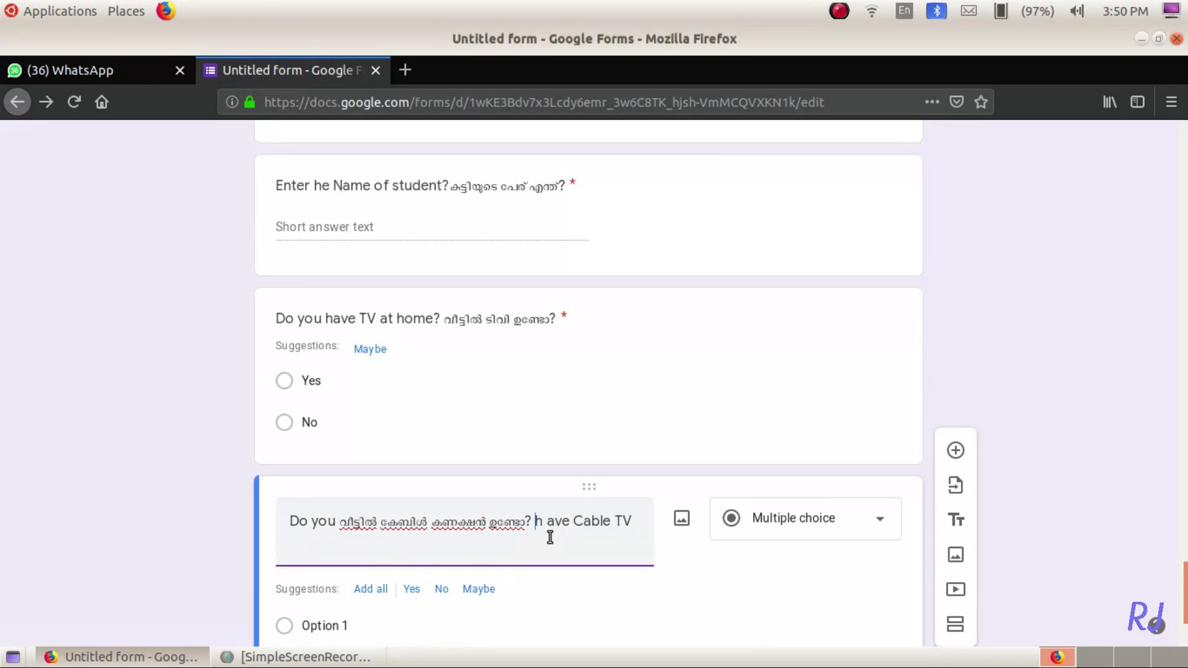
{"action": "left_click_drag", "start_coordinate": [629, 521], "coordinate": [339, 521]}
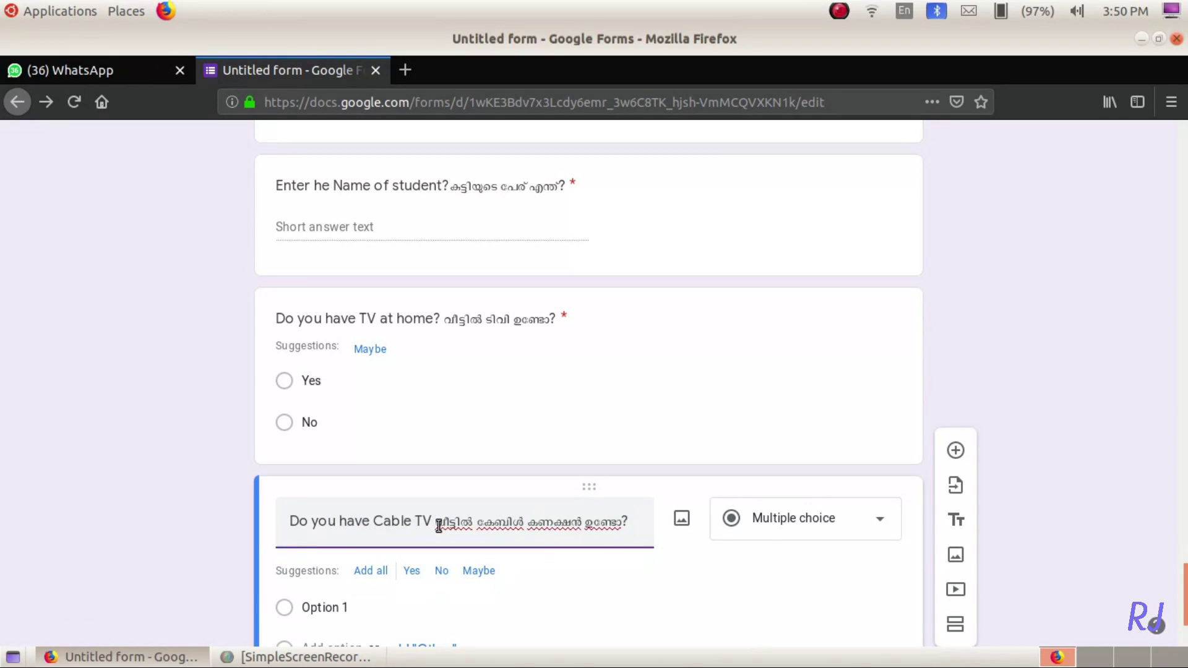
{"action": "type", "text": "onnection?"}
{"action": "type", "text": "TV"}
{"action": "scroll", "coordinate": [632, 603], "scroll_direction": "down", "scroll_amount": 2}
{"action": "left_click", "coordinate": [411, 443]}
{"action": "left_click", "coordinate": [441, 442]}
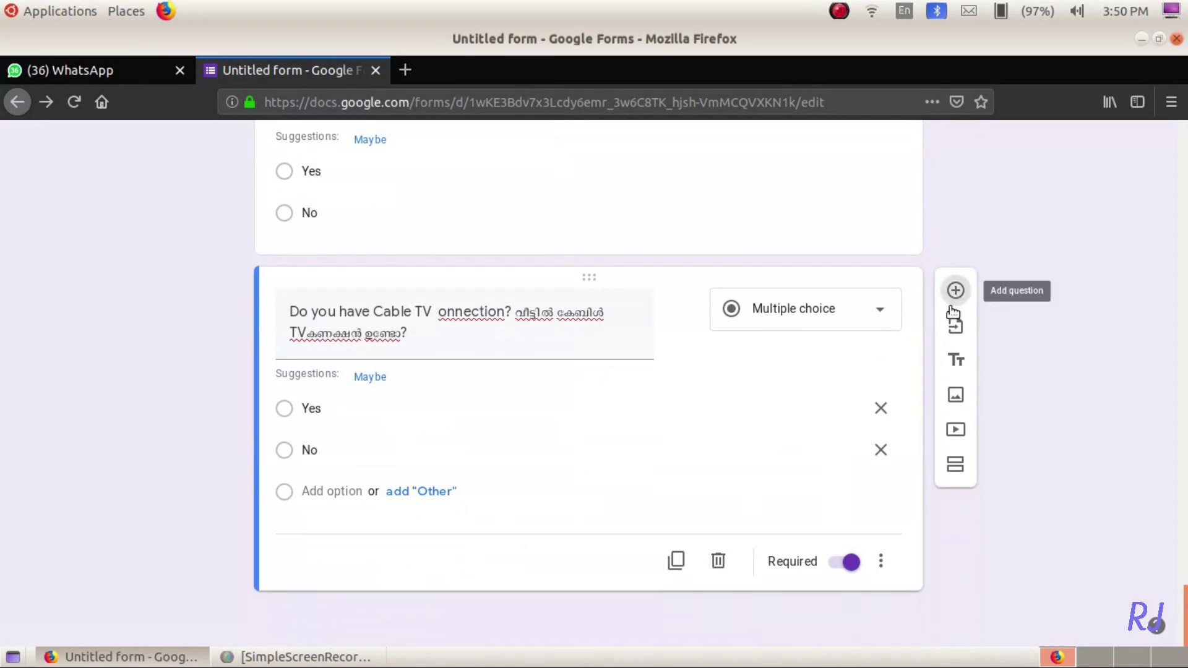
- Add a Yes/No question on DTH connections like Tatasky, DishTV, Sundirect with Malayalam text
{"action": "left_click", "coordinate": [955, 289]}
{"action": "type", "text": "ഡിഷ് കണക്ഷൻ ഉണ്ടോ?ഇന്റർനെറ്റ് സൗകര്യത്തോട് കൂടിയ കമ്പ്യൂട്ടർ/ലാപ്ടോപ് ഉണ്ടോ?ഇന്റർനെറ്റ് സൗകര്യത്തോട് കൂടിയ സ്മാർട്ട് ഫോൺ ഉണ്ടോ?"}
{"action": "left_click_drag", "start_coordinate": [427, 523], "coordinate": [432, 572]}
{"action": "key", "text": "ctrl+x"}
{"action": "left_click", "coordinate": [291, 523]}
{"action": "type", "text": "Do you have any "}
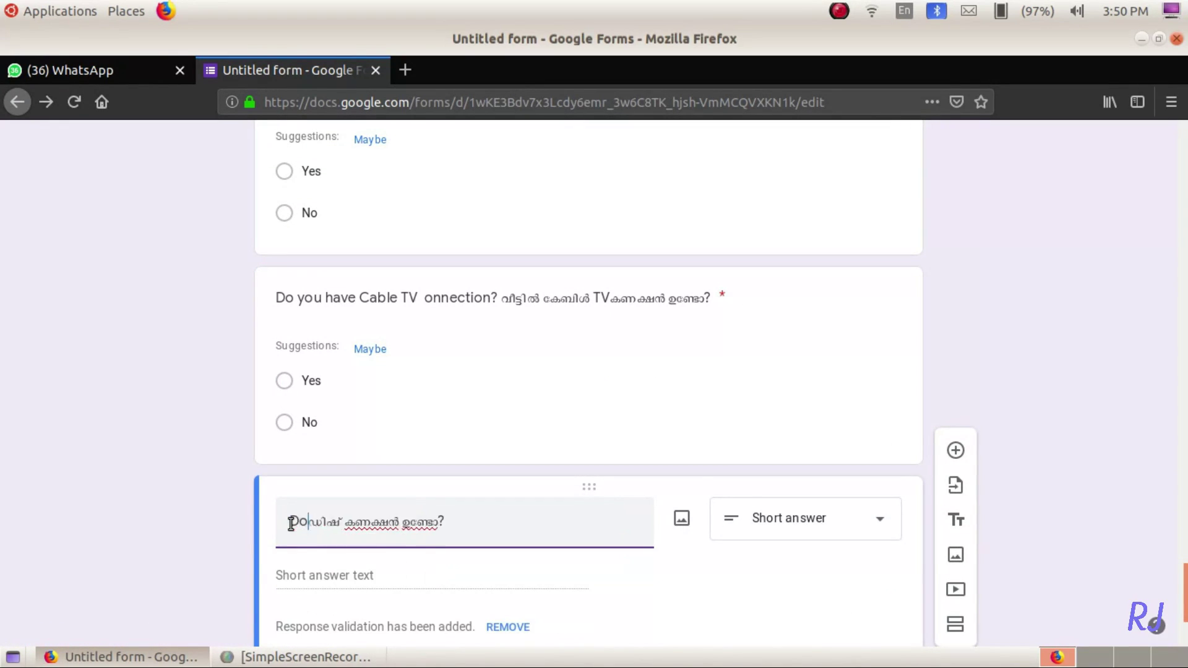
{"action": "type", "text": "Direct to home T"}
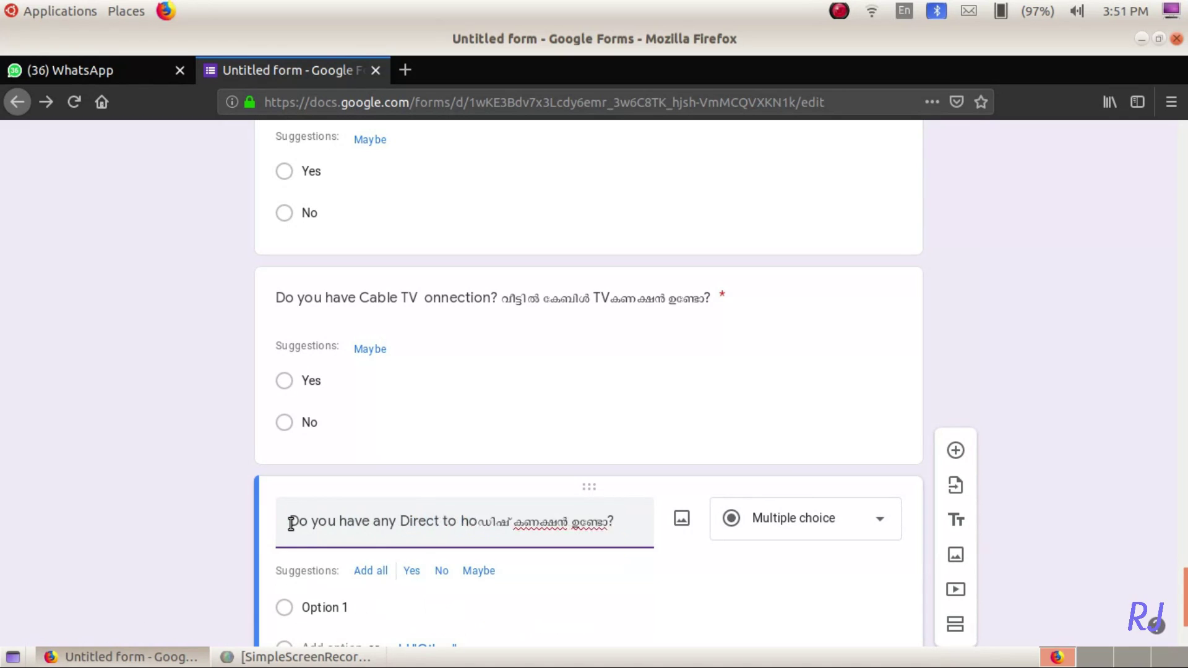
{"action": "type", "text": "V connections like Tatasky, "}
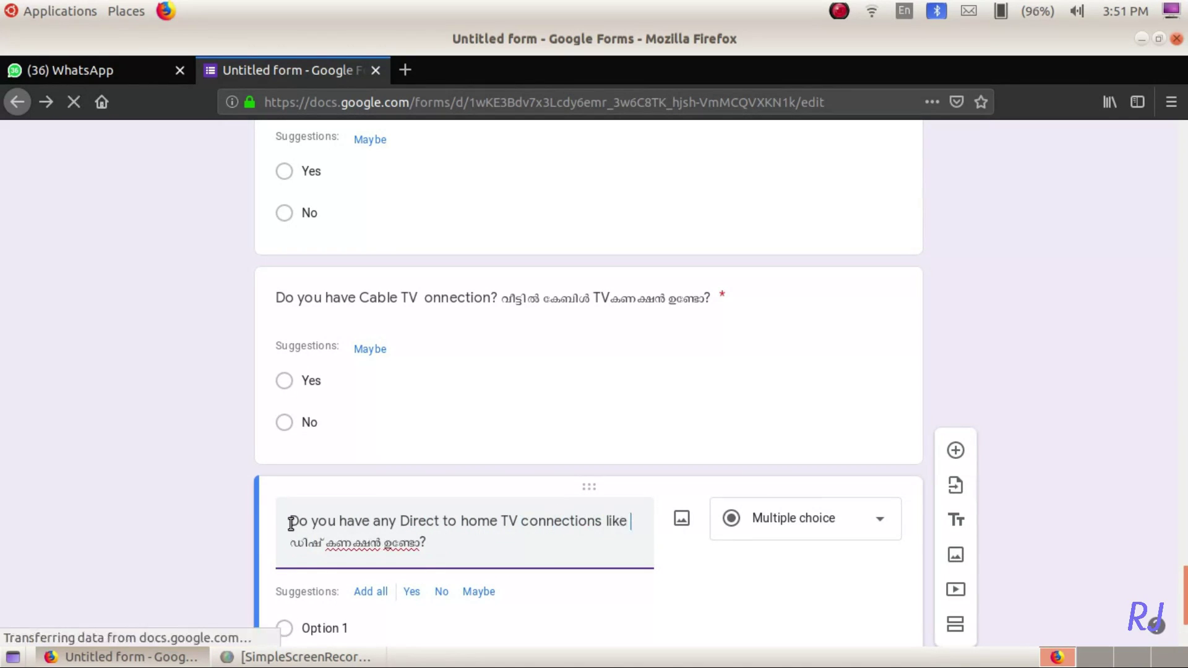
{"action": "type", "text": "DishTV, Sundirect..."}
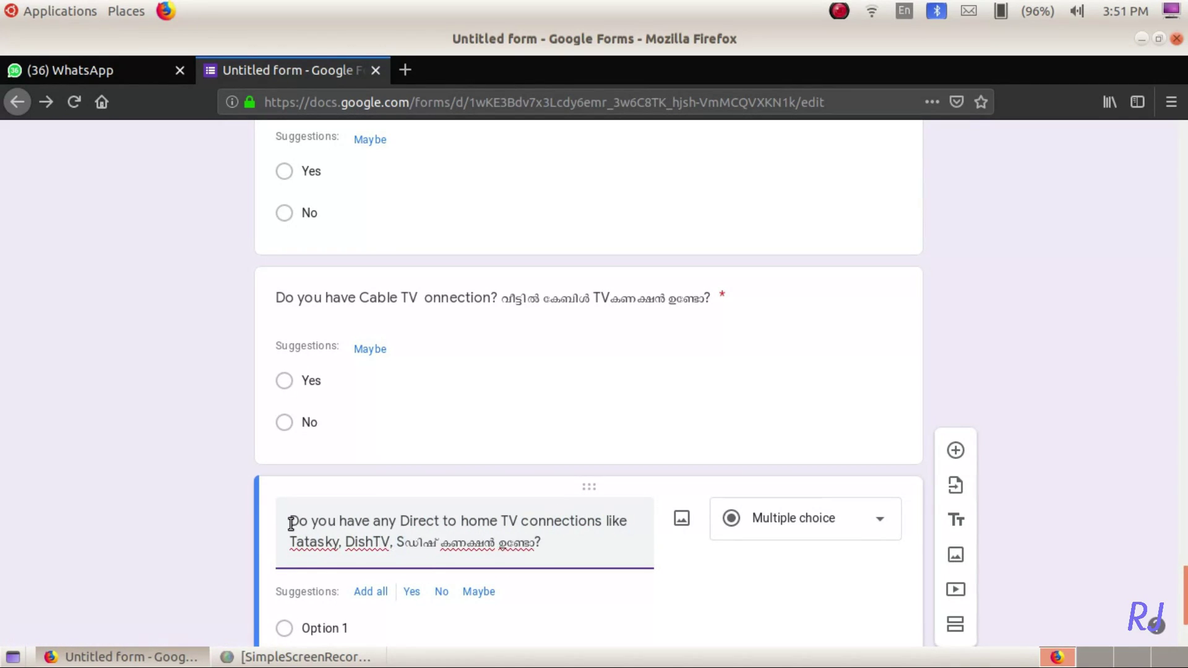
{"action": "type", "text": "?"}
{"action": "scroll", "coordinate": [291, 523], "scroll_direction": "down", "scroll_amount": 3}
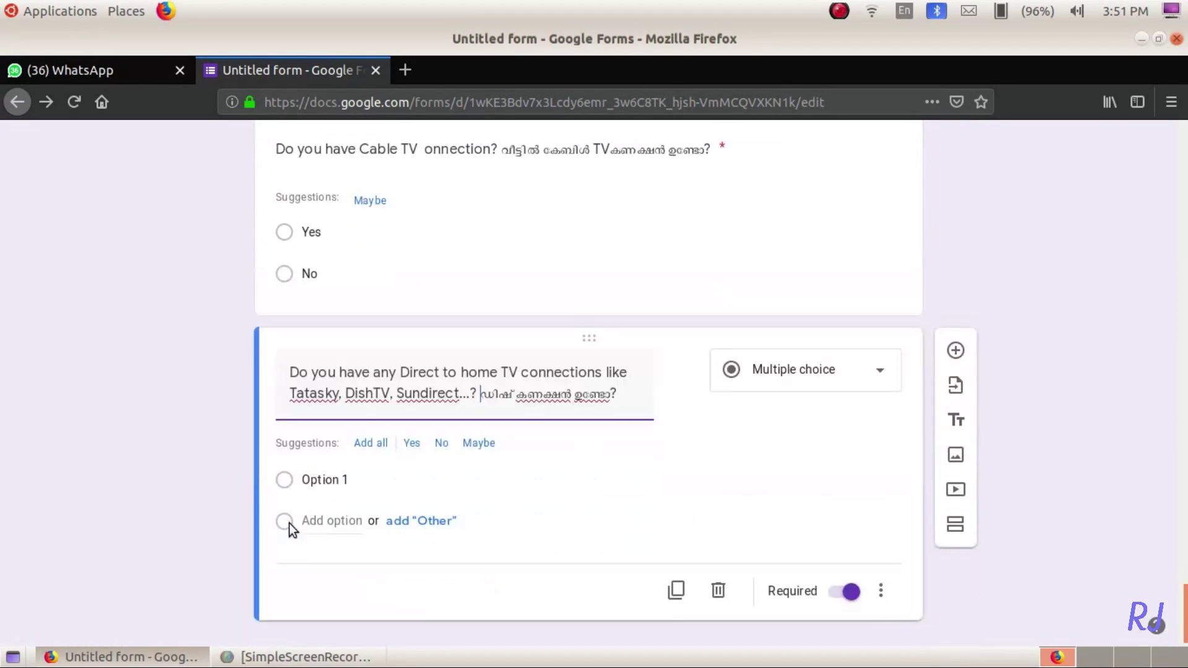
{"action": "left_click", "coordinate": [413, 415]}
{"action": "triple_click", "coordinate": [497, 355]}
{"action": "left_click", "coordinate": [493, 351]}
{"action": "left_click", "coordinate": [405, 353]}
{"action": "type", "text": "TH(D"}
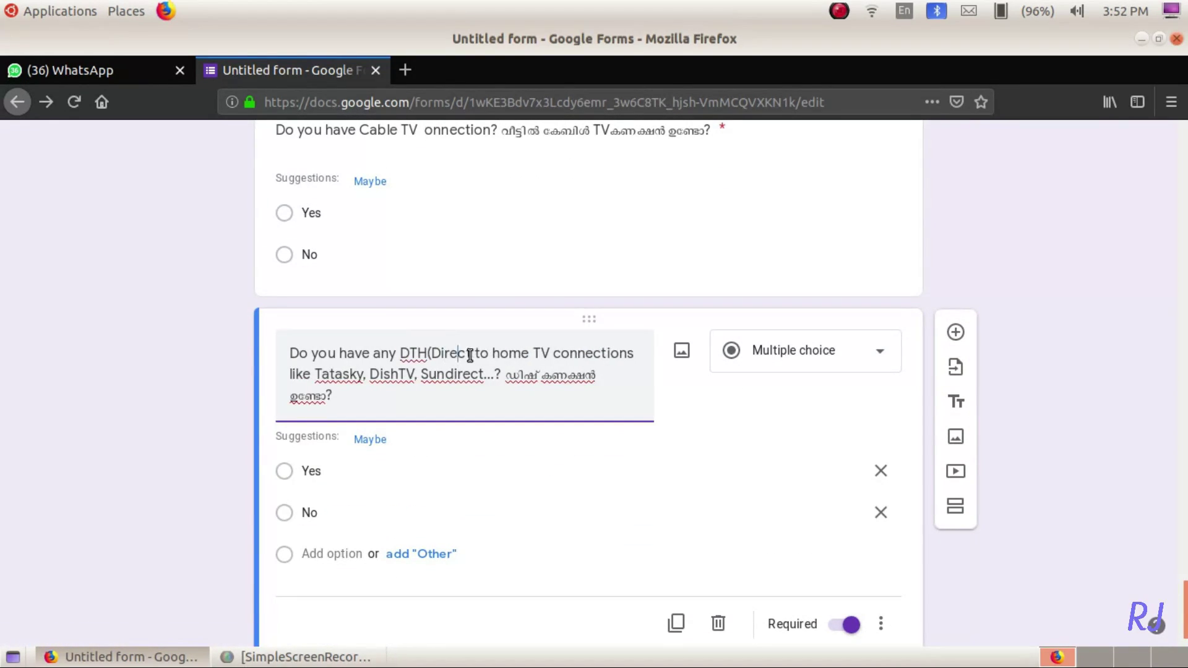
{"action": "type", "text": ")"}
- Start another question by pasting the Malayalam text and deleting its extra sentence
{"action": "left_click", "coordinate": [955, 332]}
{"action": "key", "text": "ctrl+v"}
{"action": "left_click_drag", "start_coordinate": [304, 589], "coordinate": [329, 544]}
{"action": "key", "text": "BackSpace"}
{"action": "key", "text": "Home"}
- Put 'Do you have the facility of Computer/Laptop with Internet connection?' before the Malayalam text and fix ലാപ്ടോപ്
{"action": "type", "text": "Do yo"}
{"action": "left_click", "coordinate": [379, 555]}
{"action": "type", "text": "have"}
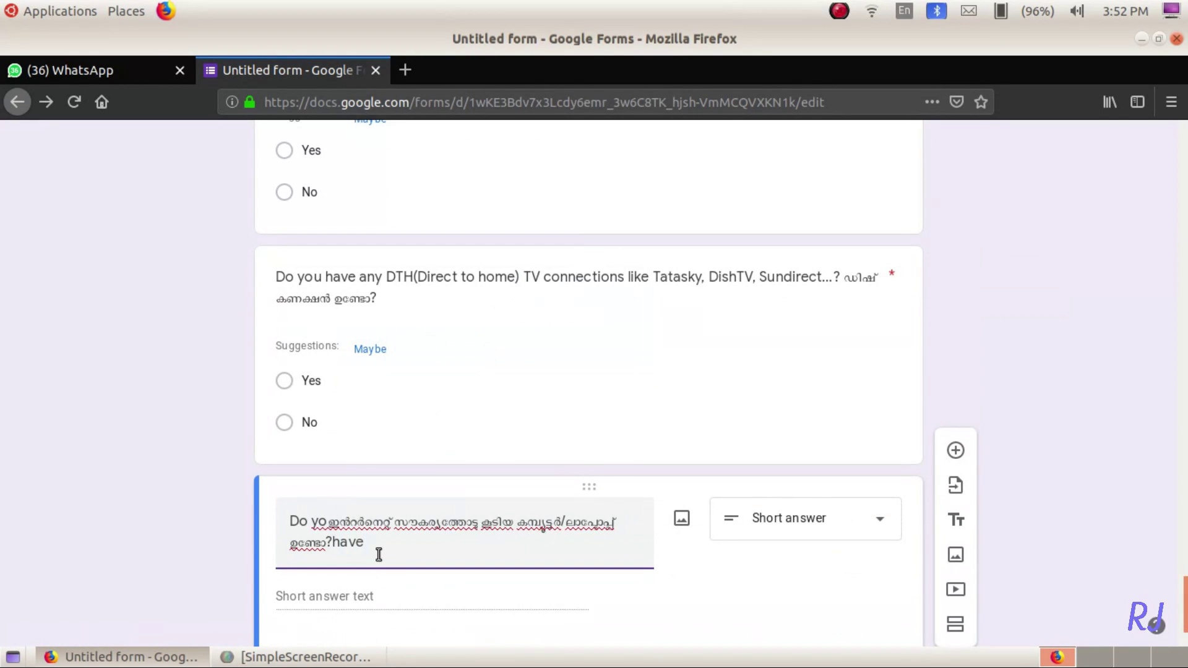
{"action": "type", "text": " the facility of Computer/Lap"}
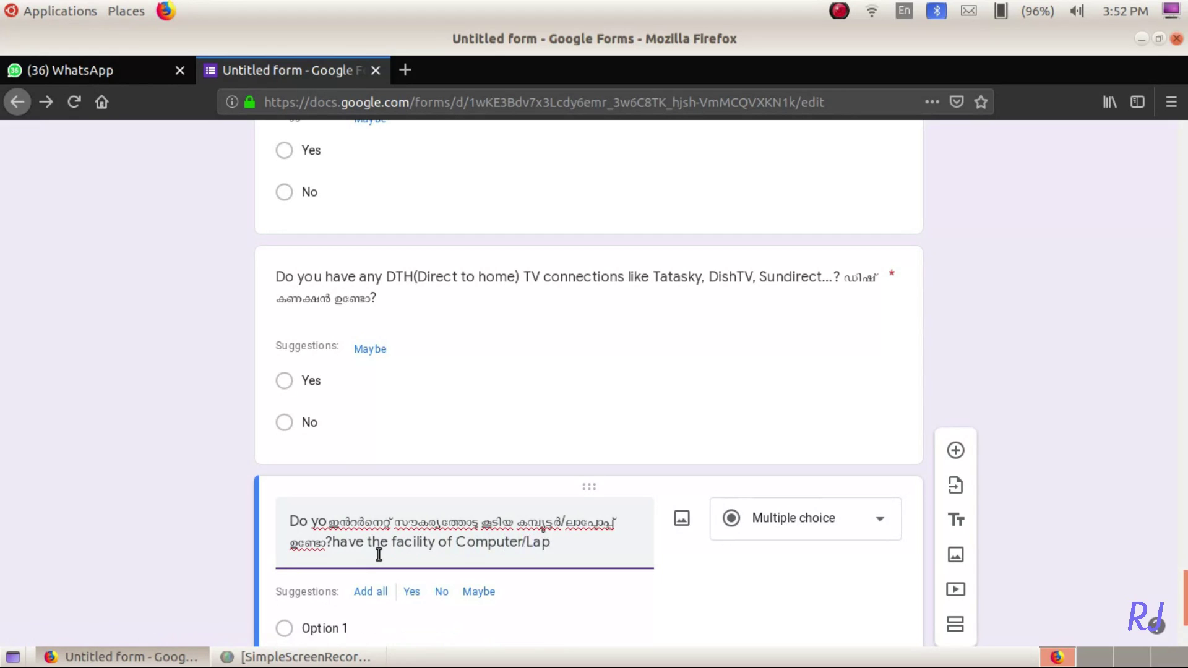
{"action": "type", "text": "top with Internet connection?"}
{"action": "key", "text": "ctrl+shift+Left"}
{"action": "key", "text": "ctrl+shift+Left"}
{"action": "key", "text": "ctrl+shift+Left"}
{"action": "key", "text": "ctrl+shift+Left"}
{"action": "key", "text": "ctrl+shift+Left"}
{"action": "key", "text": "ctrl+shift+Left"}
{"action": "key", "text": "ctrl+shift+Left"}
{"action": "key", "text": "ctrl+shift+Left"}
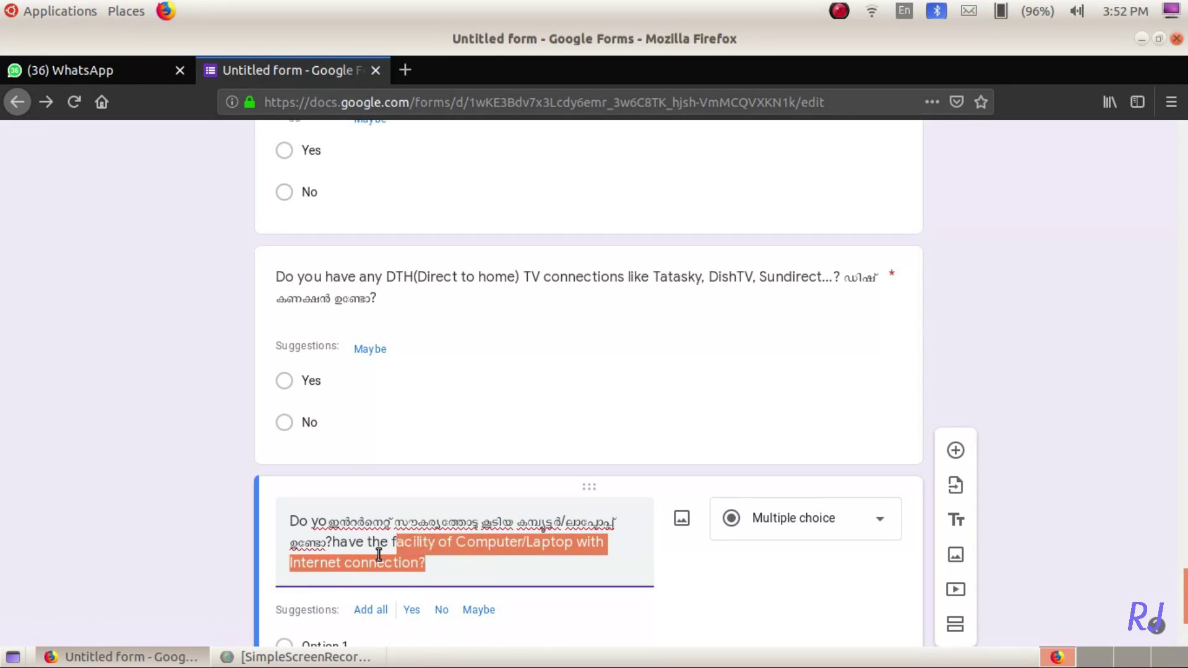
{"action": "left_click_drag", "start_coordinate": [379, 555], "coordinate": [326, 523]}
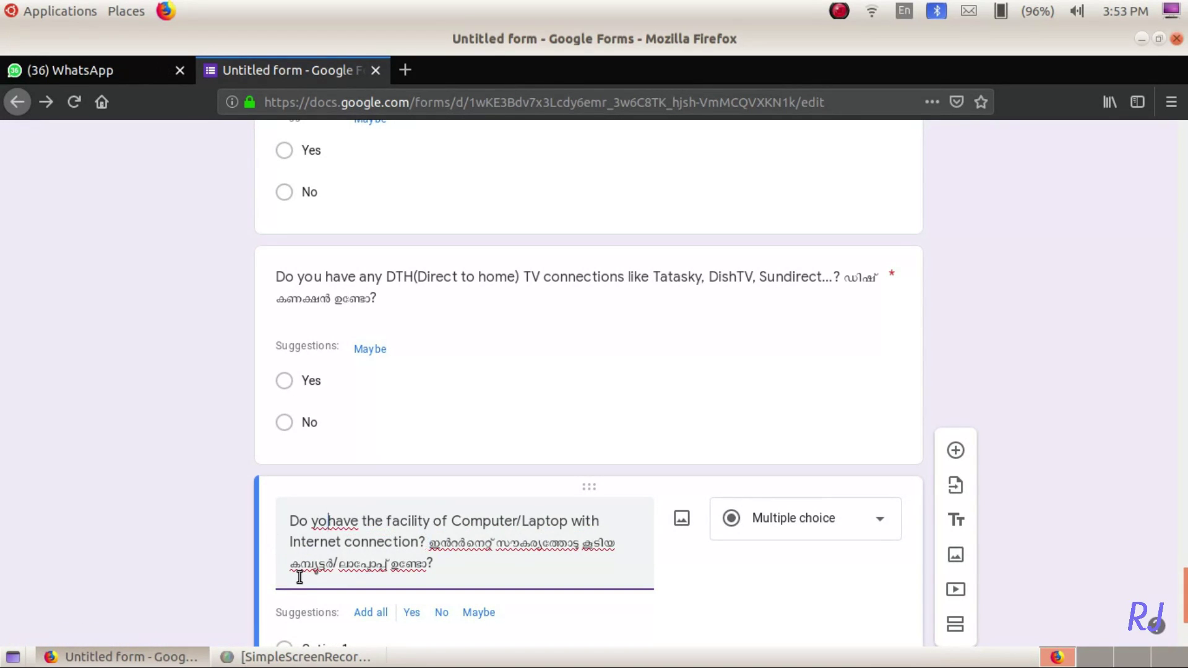
{"action": "type", "text": "u"}
{"action": "key", "text": "Down"}
{"action": "key", "text": "Down"}
{"action": "key", "text": "Right"}
{"action": "key", "text": "shift+Right"}
{"action": "type", "text": "പ്"}
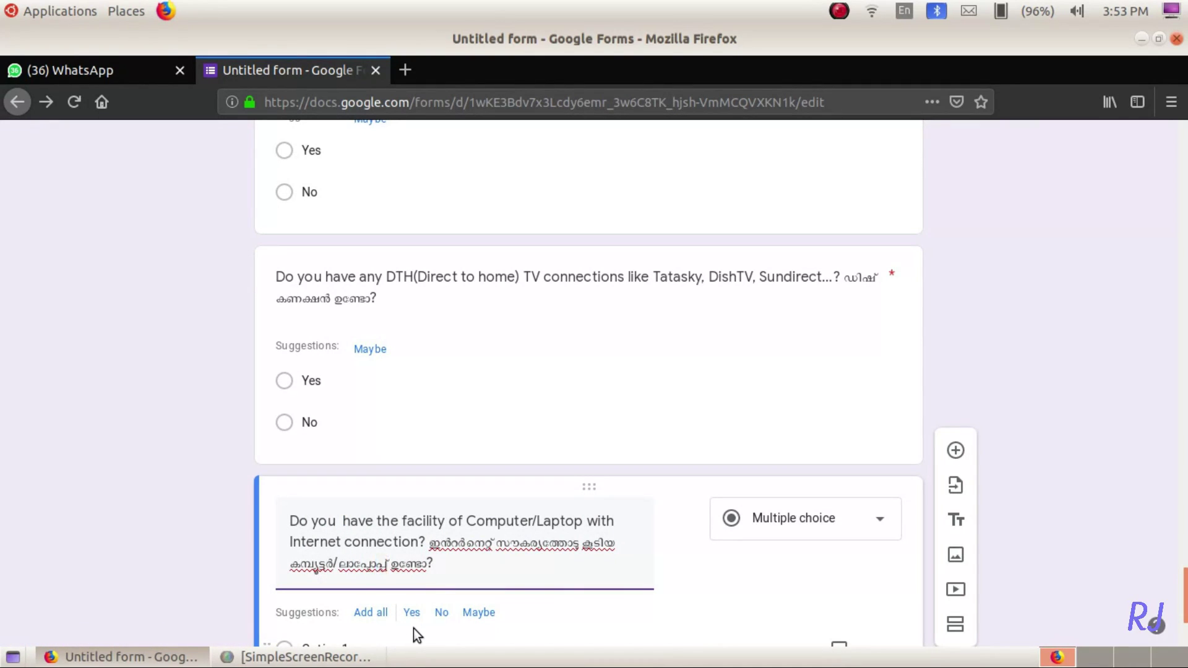
{"action": "left_click_drag", "start_coordinate": [428, 543], "coordinate": [445, 581]}
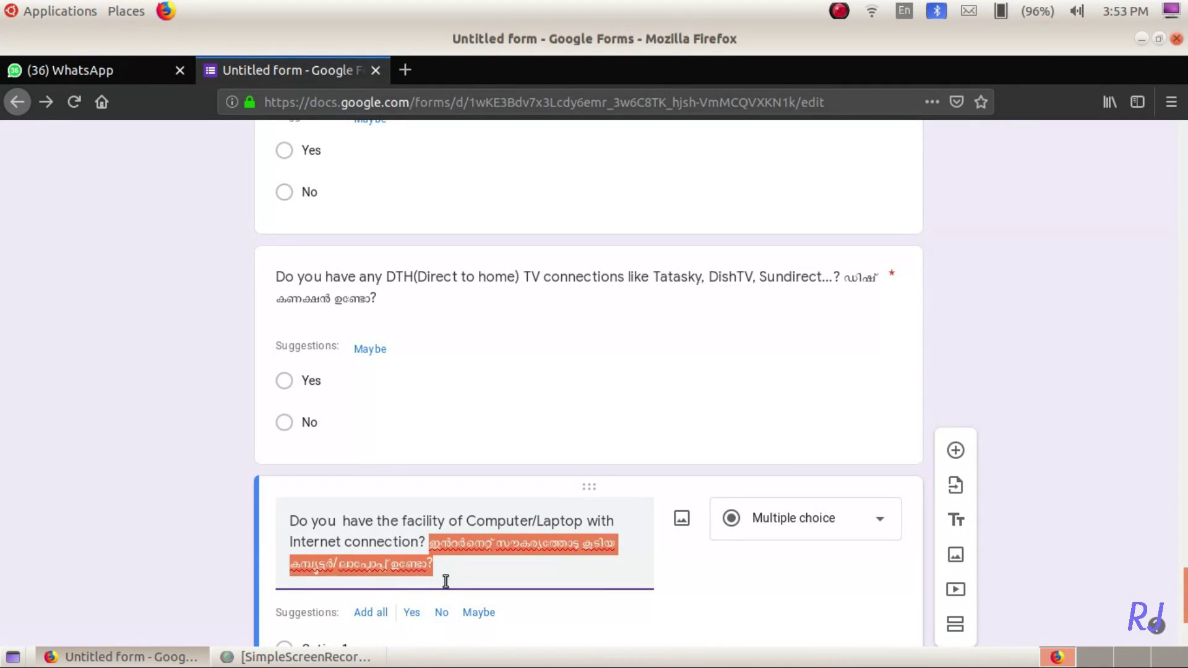
{"action": "left_click", "coordinate": [445, 581]}
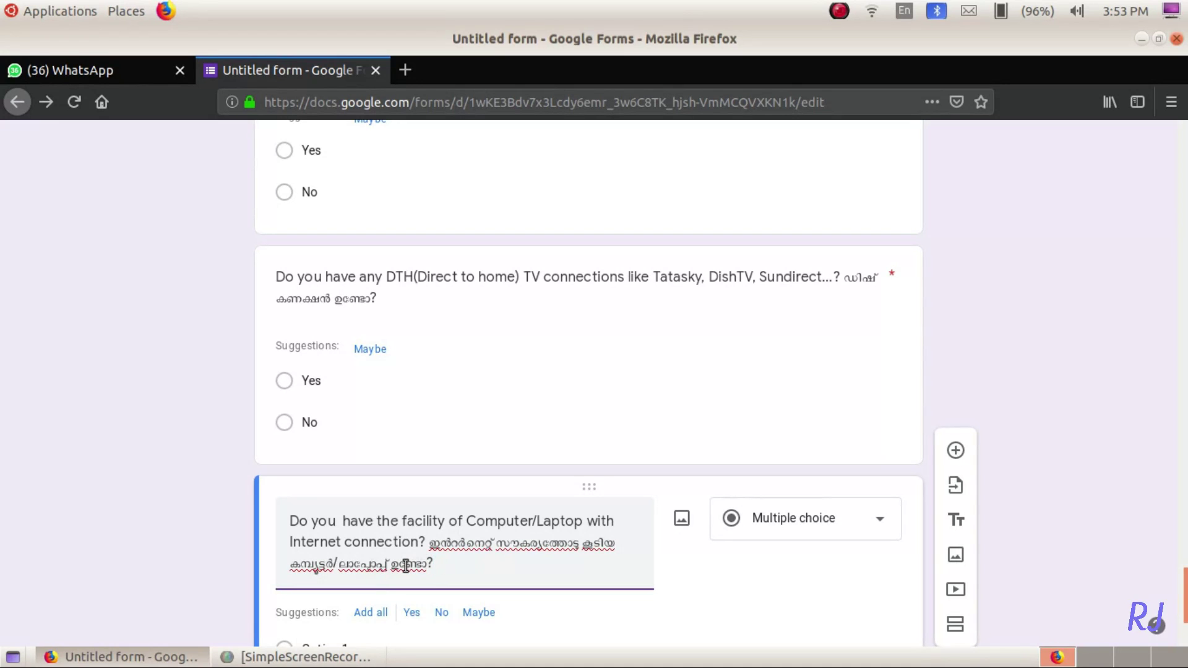
- Add Yes and No answer options, then insert a new blank question below
{"action": "scroll", "coordinate": [461, 565], "scroll_direction": "down", "scroll_amount": 3}
{"action": "left_click", "coordinate": [413, 463]}
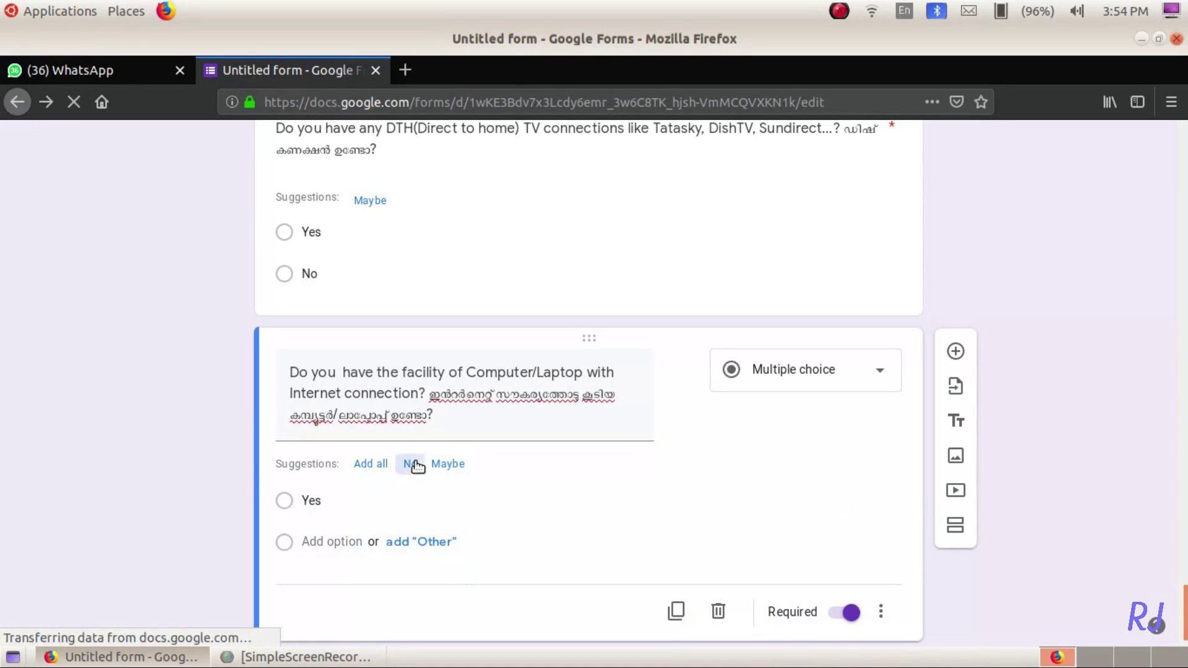
{"action": "left_click", "coordinate": [412, 463]}
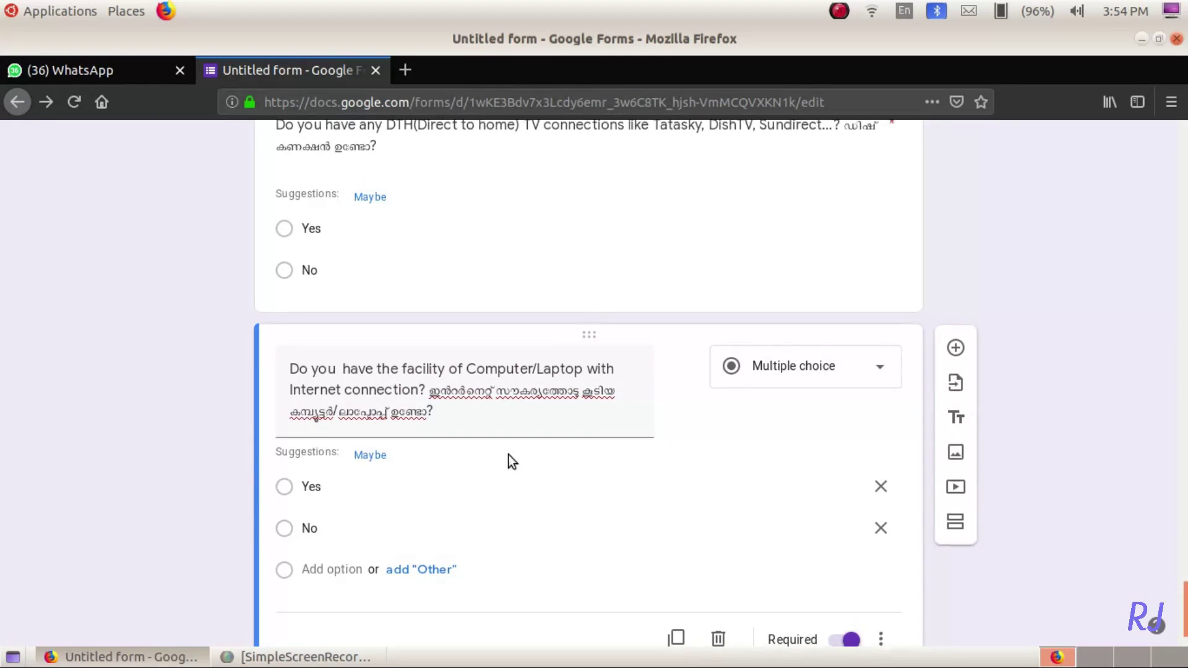
{"action": "scroll", "coordinate": [510, 461], "scroll_direction": "down", "scroll_amount": 2}
{"action": "left_click", "coordinate": [954, 270]}
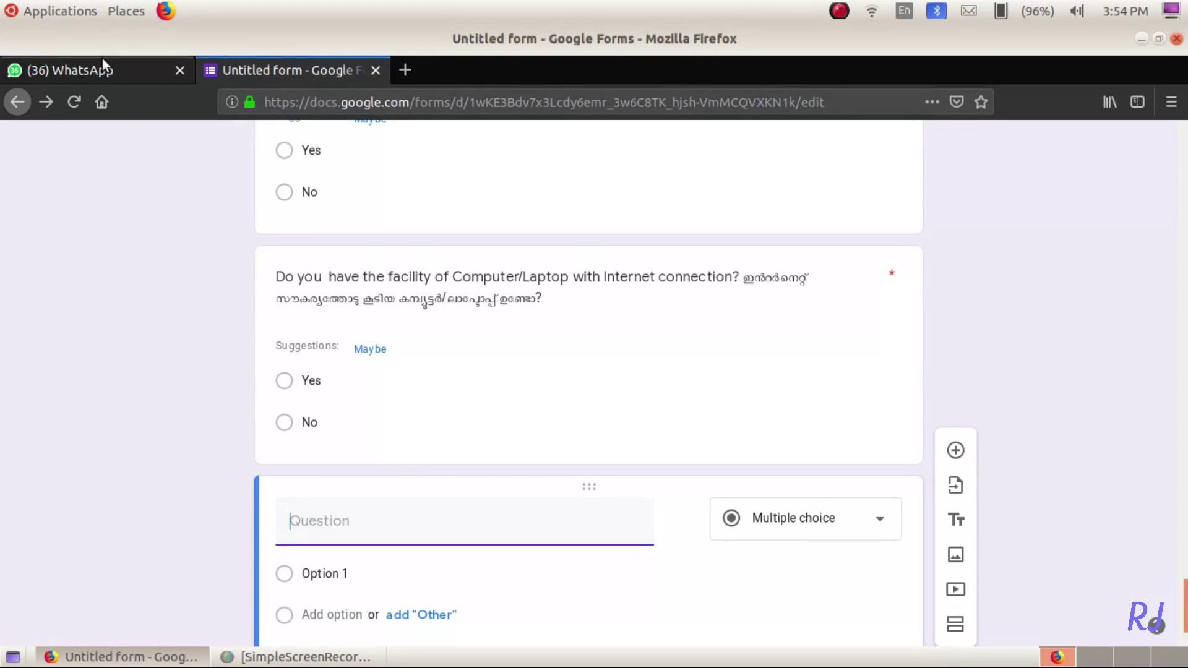
- Paste the Malayalam text and put 'Do you have a smart phone with internet Connection?' before it
{"action": "key", "text": "ctrl+v"}
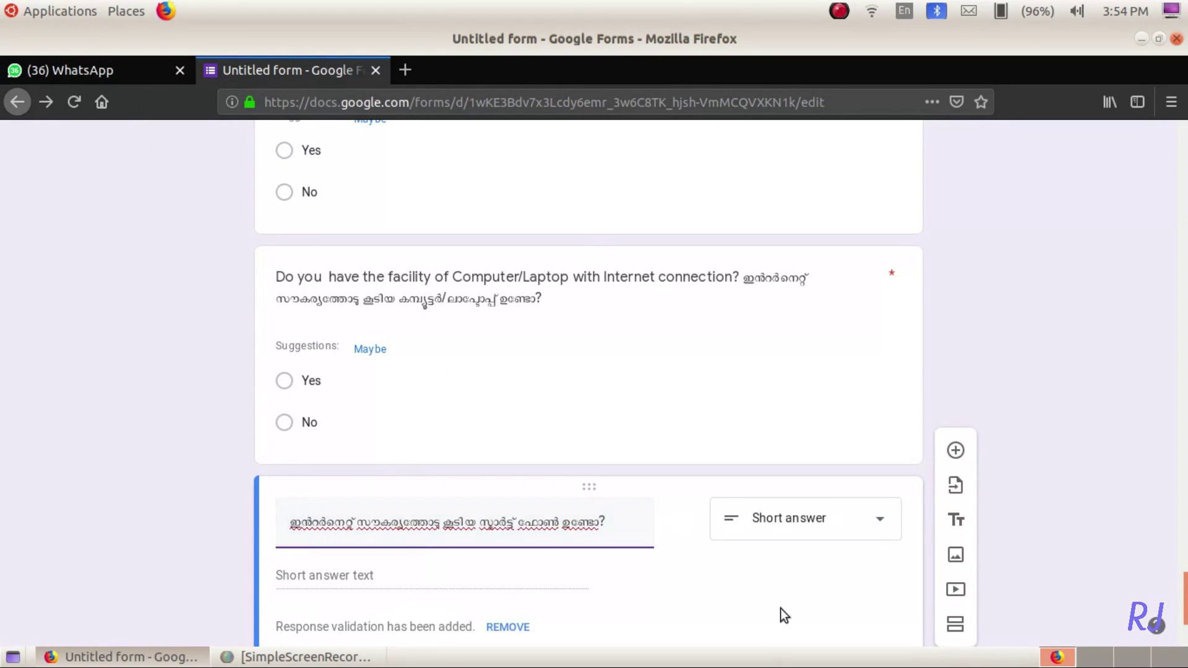
{"action": "key", "text": "Home"}
{"action": "type", "text": "Do you have a smart phone with internet Connec"}
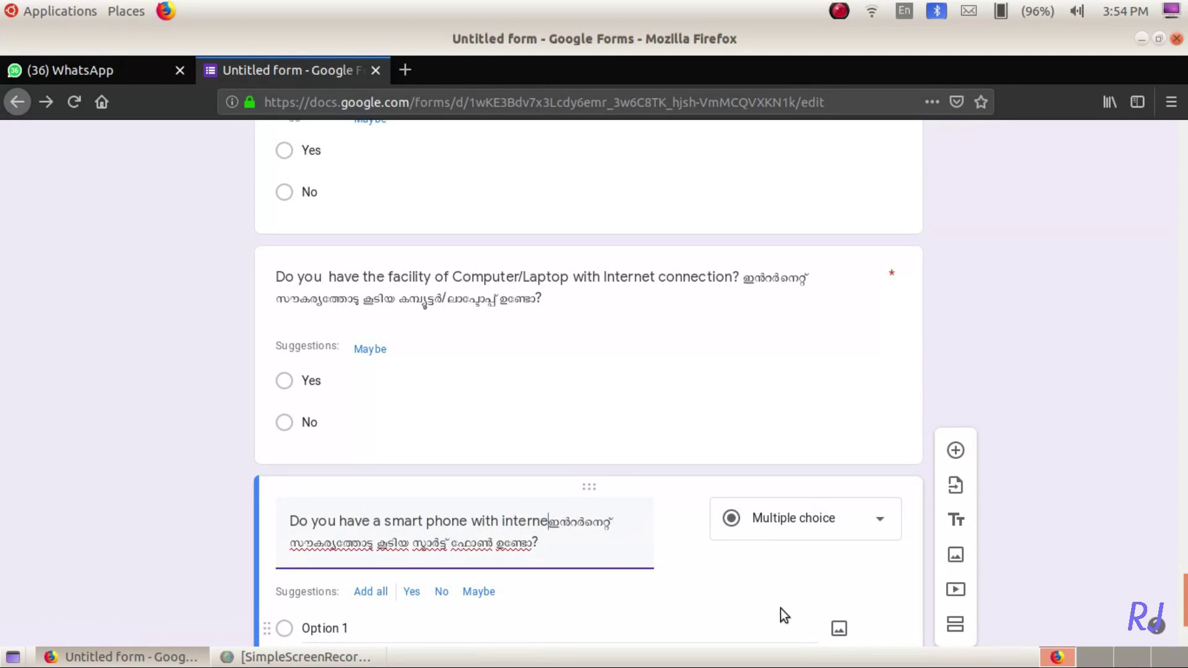
{"action": "type", "text": "tion?"}
- Give the smart phone question Yes and No options and return to the form's top
{"action": "scroll", "coordinate": [562, 586], "scroll_direction": "down", "scroll_amount": 2}
{"action": "left_click", "coordinate": [411, 513]}
{"action": "left_click", "coordinate": [419, 514]}
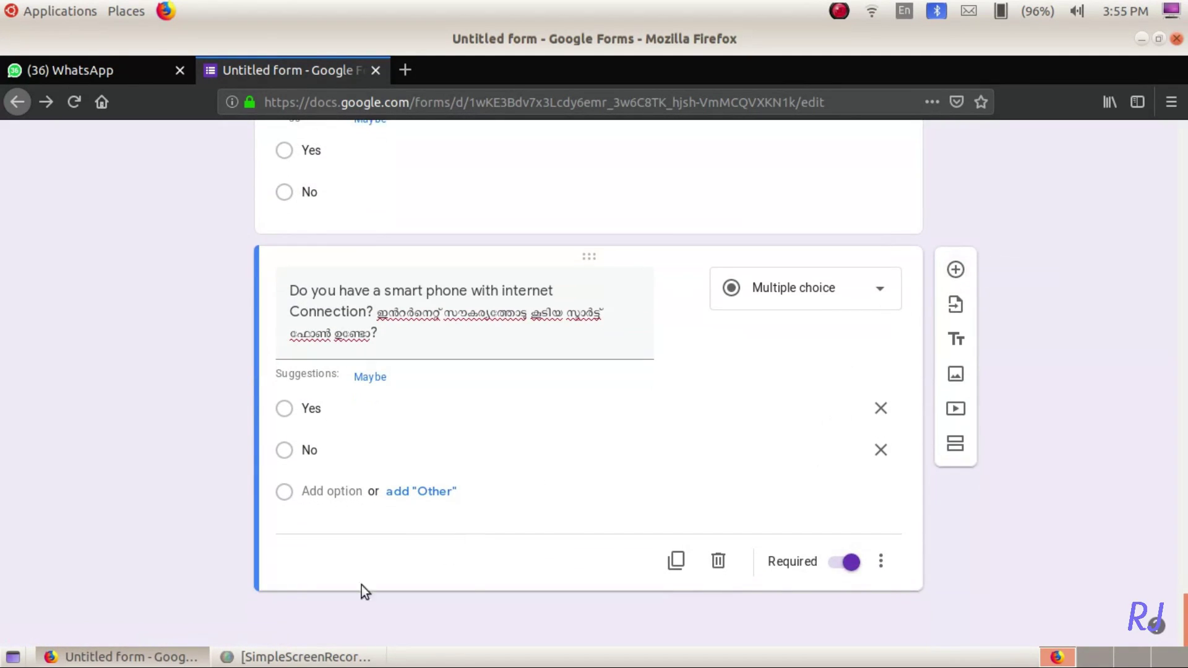
{"action": "scroll", "coordinate": [466, 576], "scroll_direction": "up", "scroll_amount": 5}
{"action": "scroll", "coordinate": [466, 576], "scroll_direction": "up", "scroll_amount": 15}
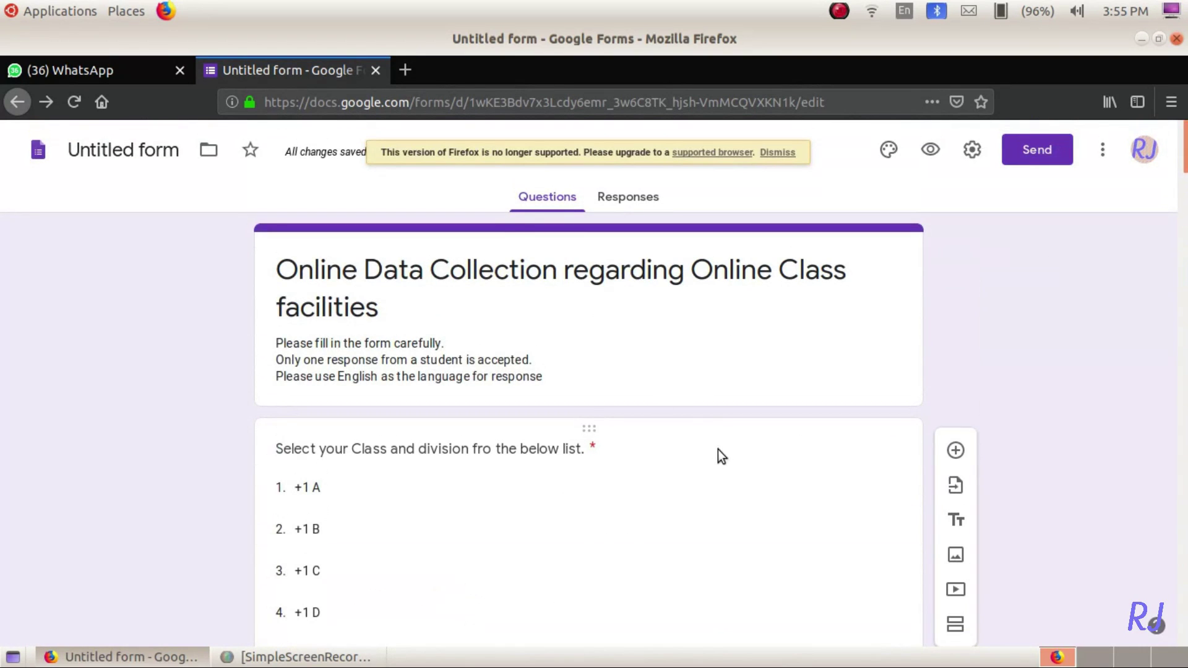
- Correct 'fro' to 'from' in the class and division question
{"action": "left_click", "coordinate": [481, 448]}
{"action": "type", "text": "m"}
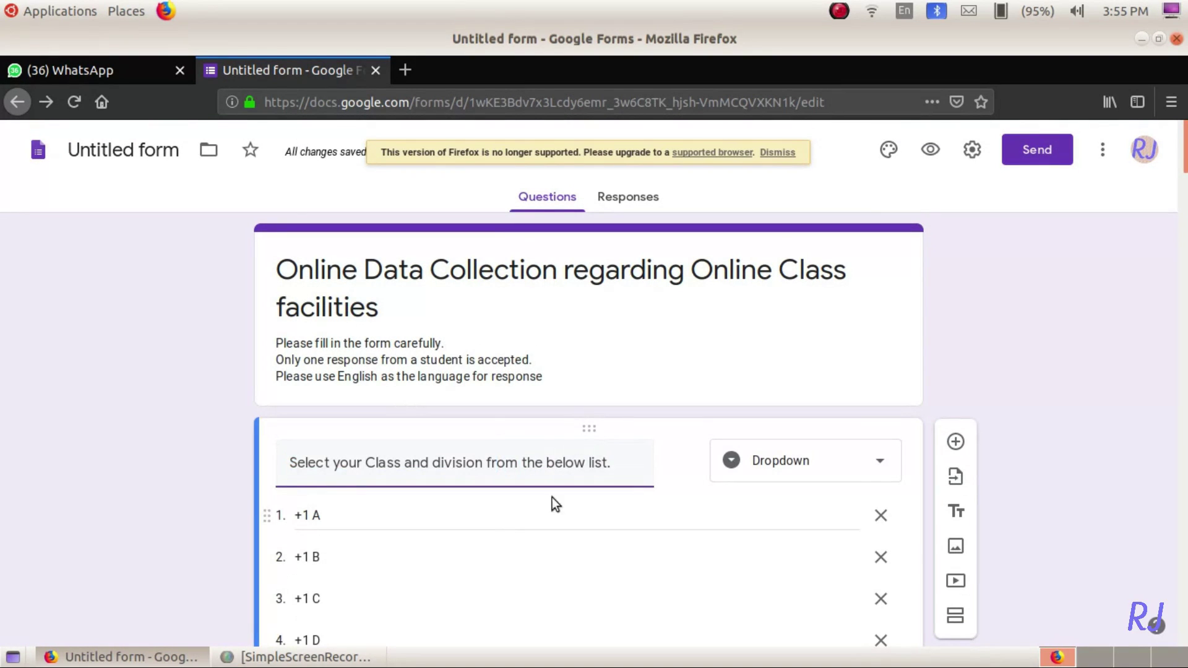
{"action": "scroll", "coordinate": [707, 517], "scroll_direction": "down", "scroll_amount": 20}
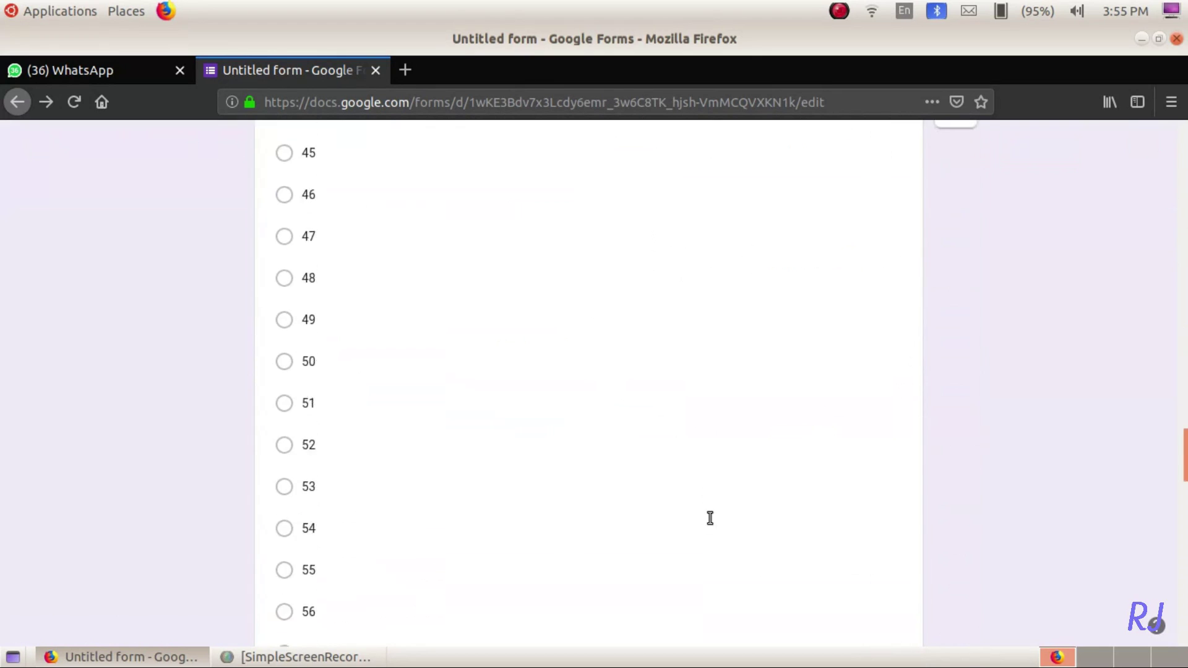
{"action": "scroll", "coordinate": [705, 518], "scroll_direction": "up", "scroll_amount": 20}
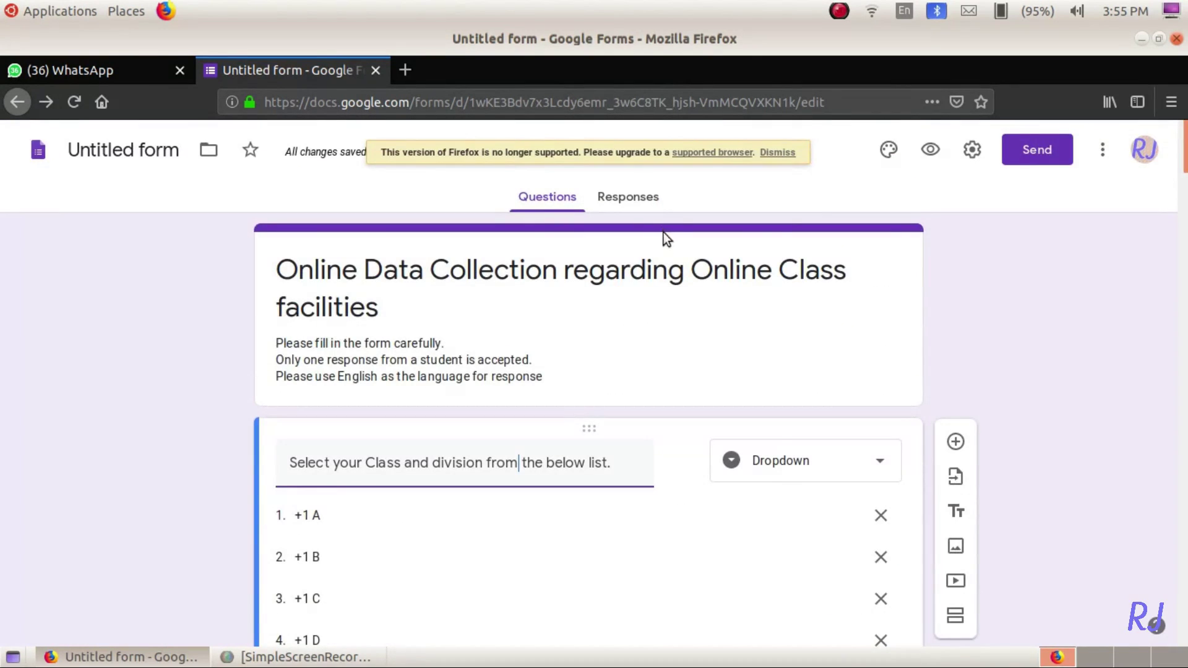
{"action": "left_click", "coordinate": [635, 203]}
{"action": "left_click", "coordinate": [546, 196]}
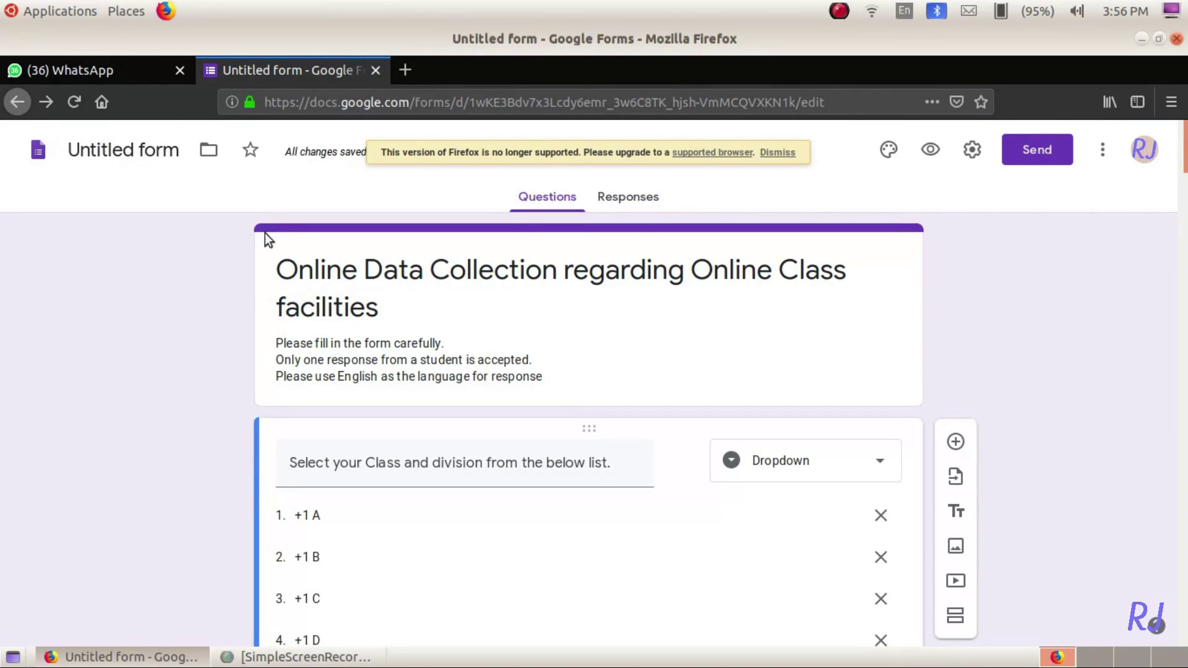
- Name the form 'Online Data Collection regarding Online Class facilities' and open the Responses summary
{"action": "left_click", "coordinate": [281, 271]}
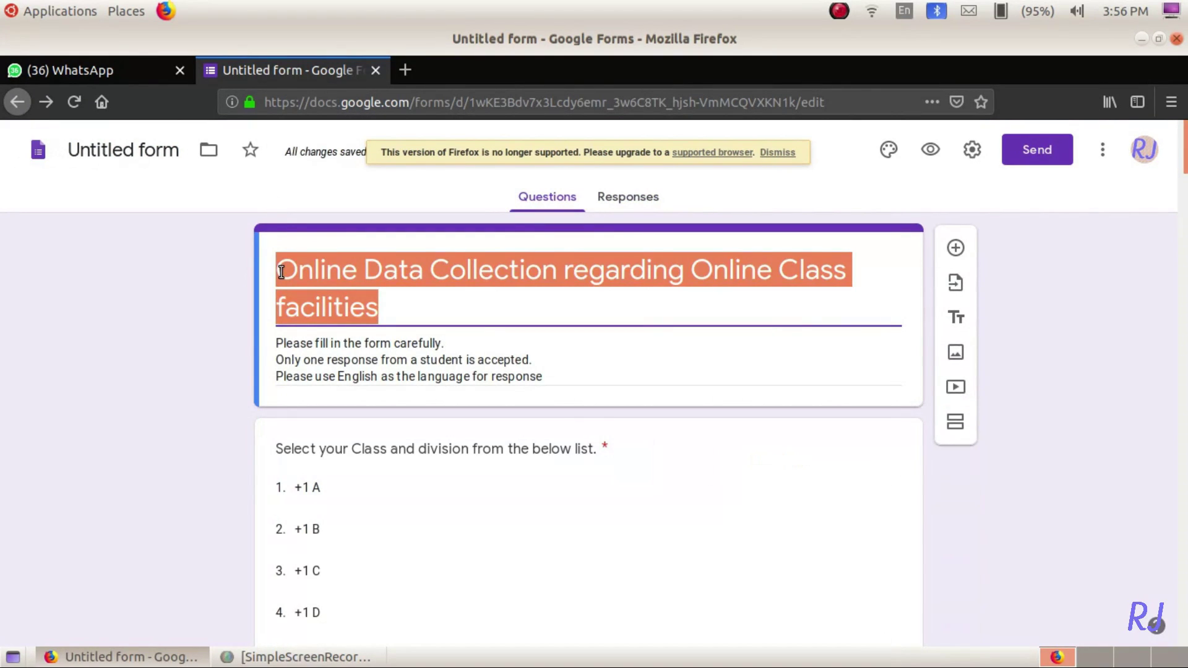
{"action": "left_click", "coordinate": [143, 154]}
{"action": "left_click", "coordinate": [121, 269]}
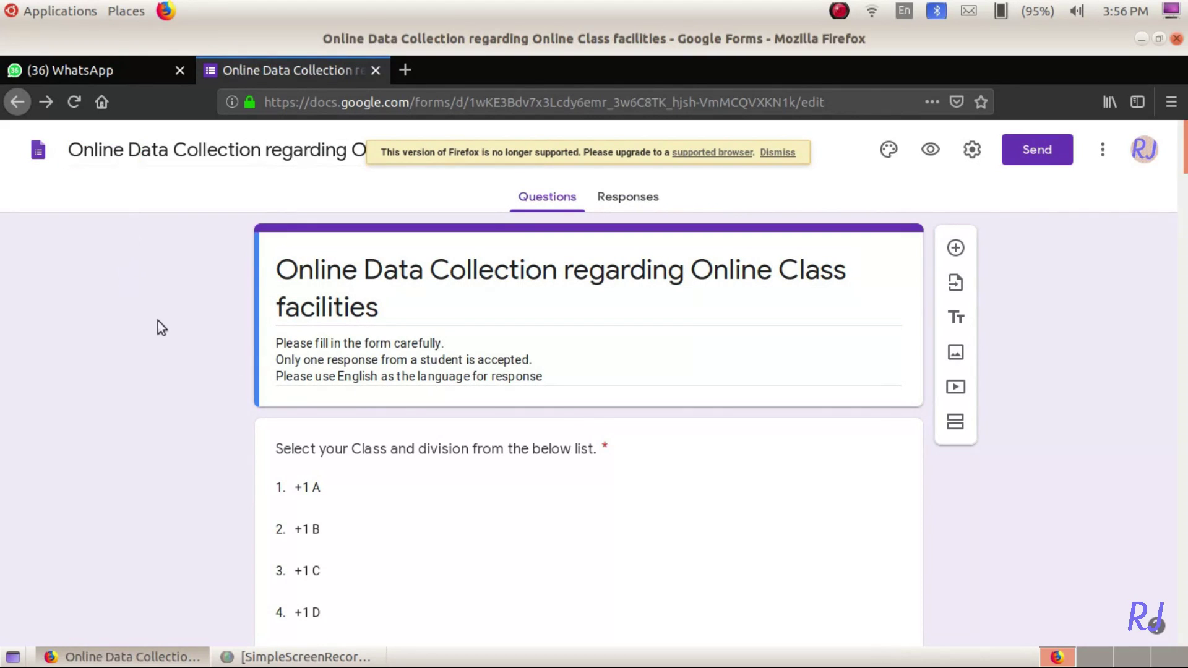
{"action": "left_click", "coordinate": [627, 197]}
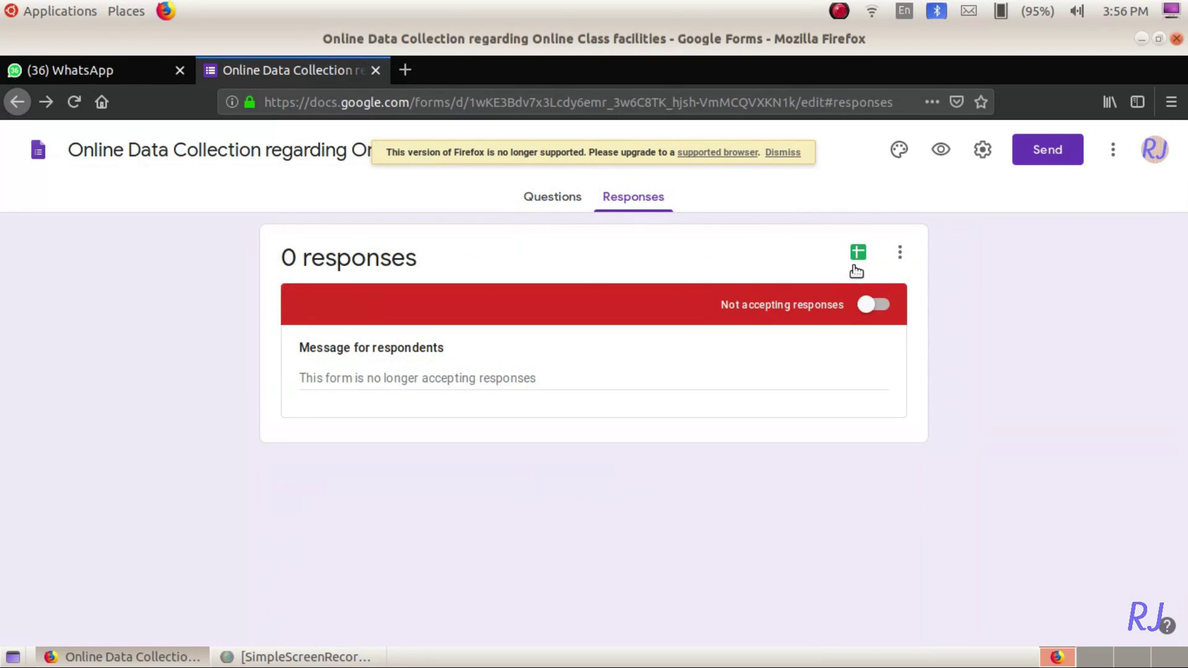
- Choose Select response destination and create a new spreadsheet for the responses
{"action": "left_click", "coordinate": [900, 254]}
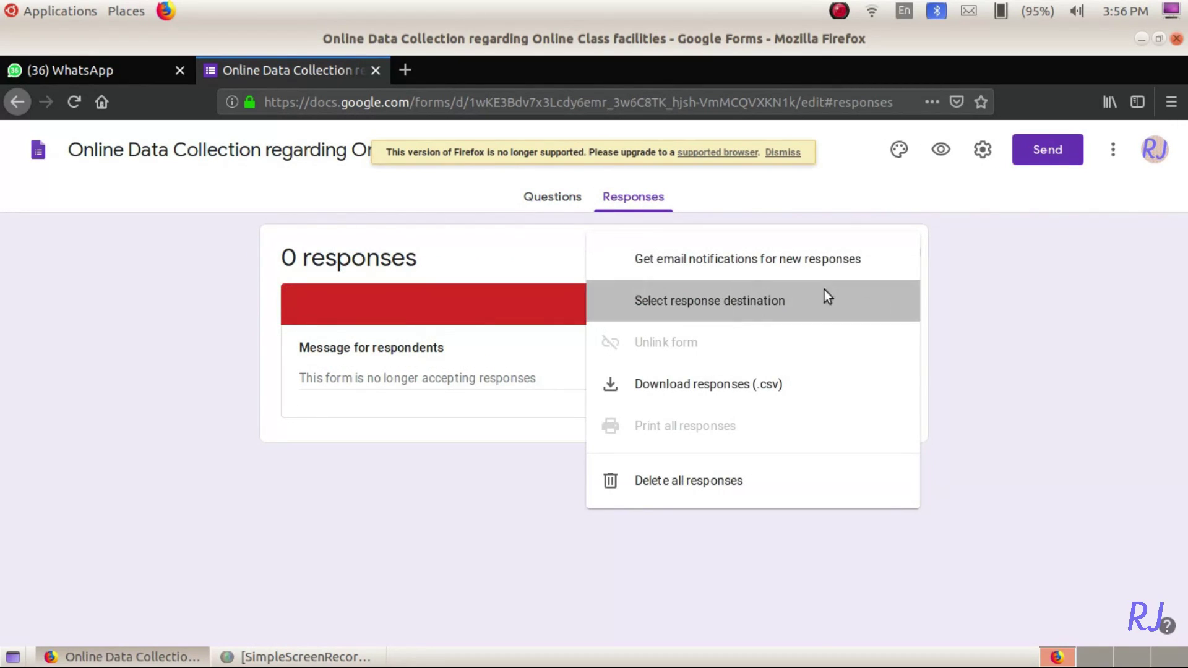
{"action": "left_click", "coordinate": [824, 297]}
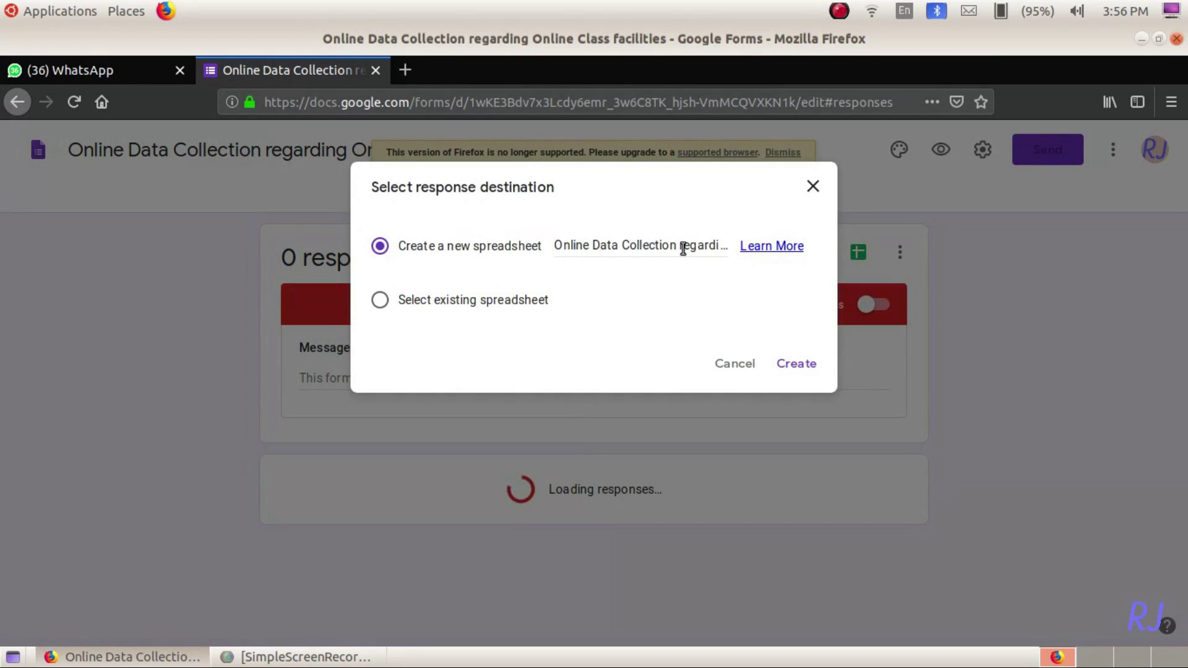
{"action": "left_click", "coordinate": [774, 365]}
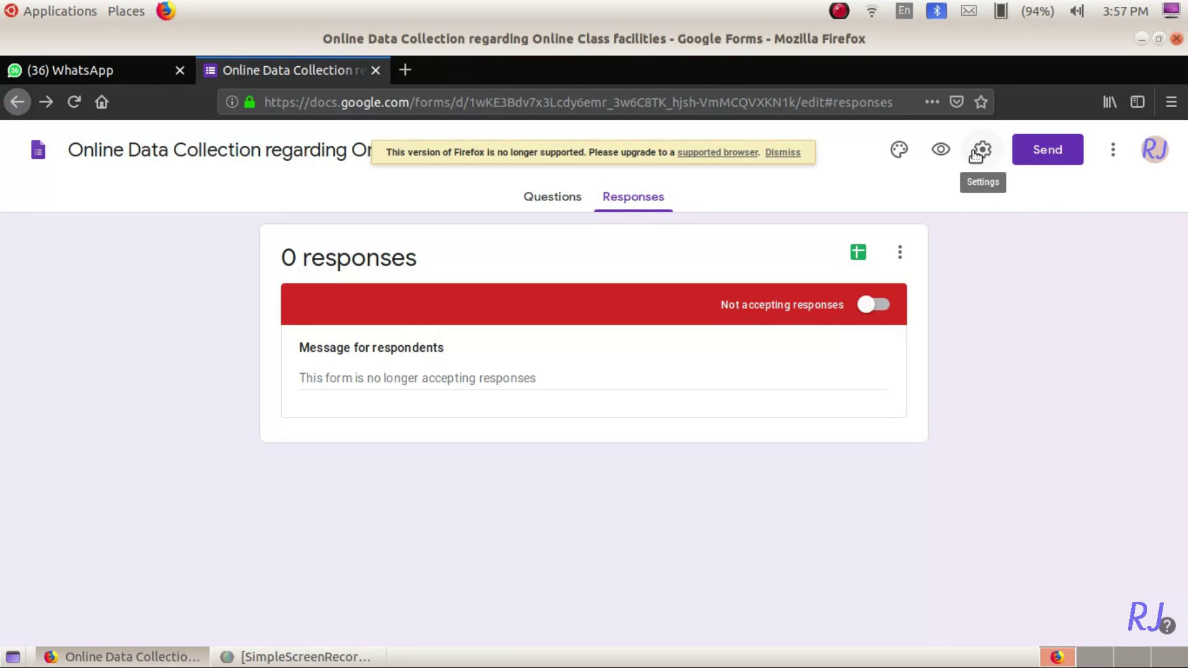
- Turn on Limit to 1 response and Edit after submit in Settings, then save
{"action": "left_click", "coordinate": [975, 154]}
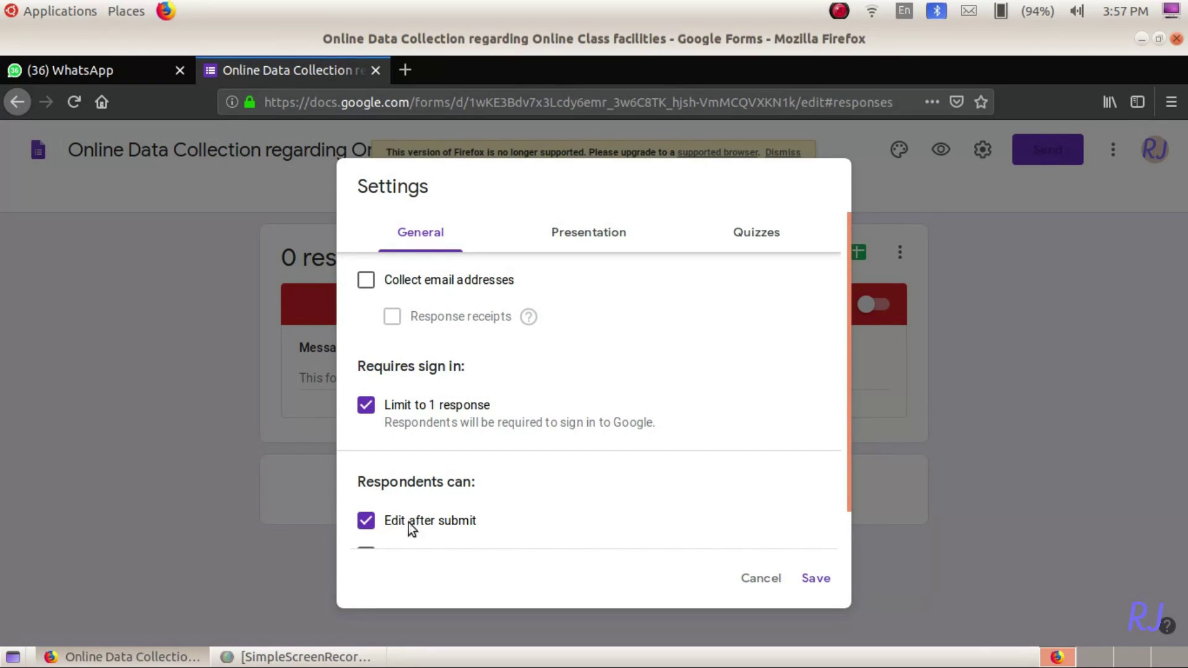
{"action": "scroll", "coordinate": [685, 450], "scroll_direction": "down", "scroll_amount": 1}
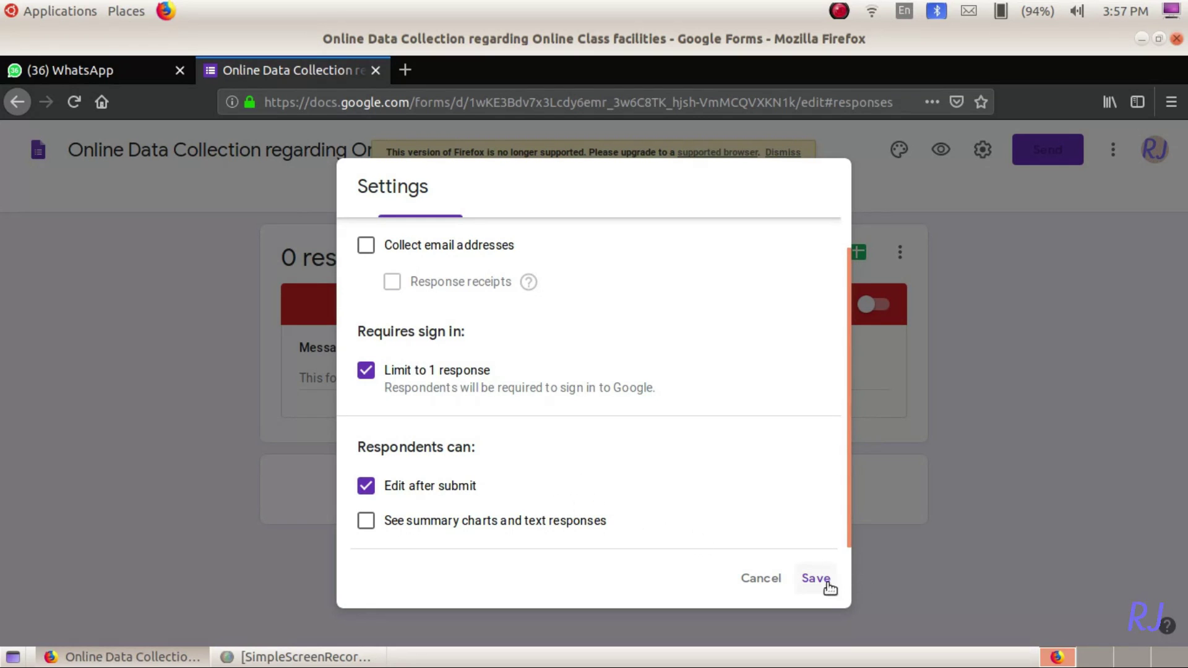
{"action": "left_click", "coordinate": [801, 579]}
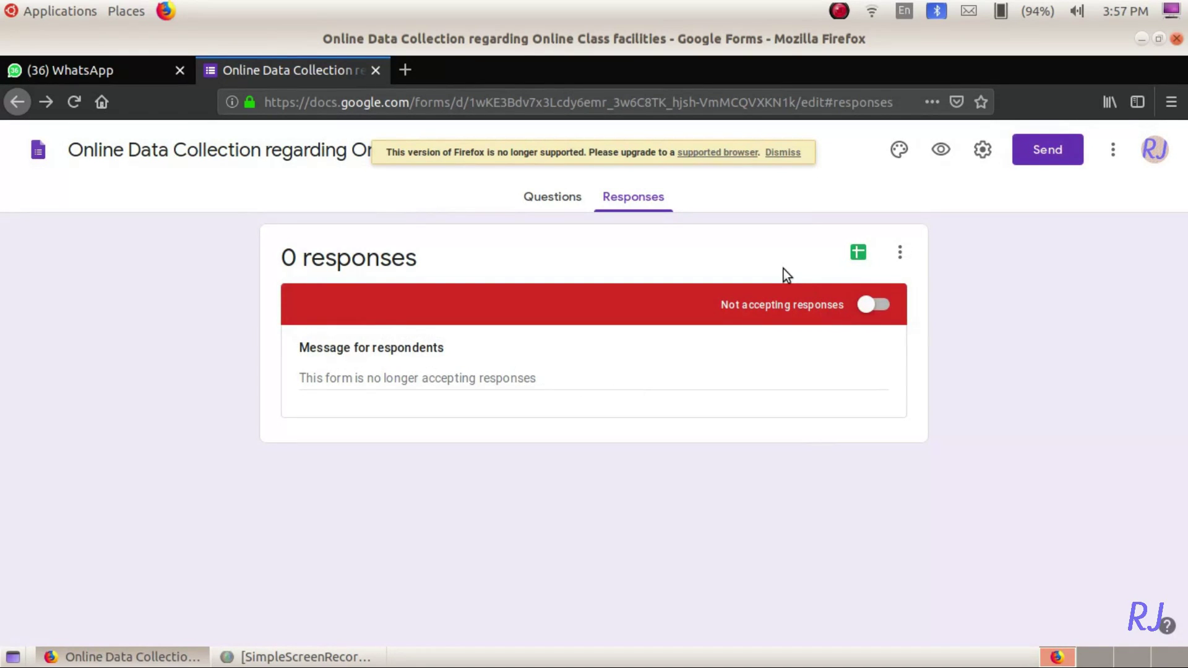
- From the preview page, choose Resume collecting responses and confirm with OK
{"action": "left_click", "coordinate": [937, 157]}
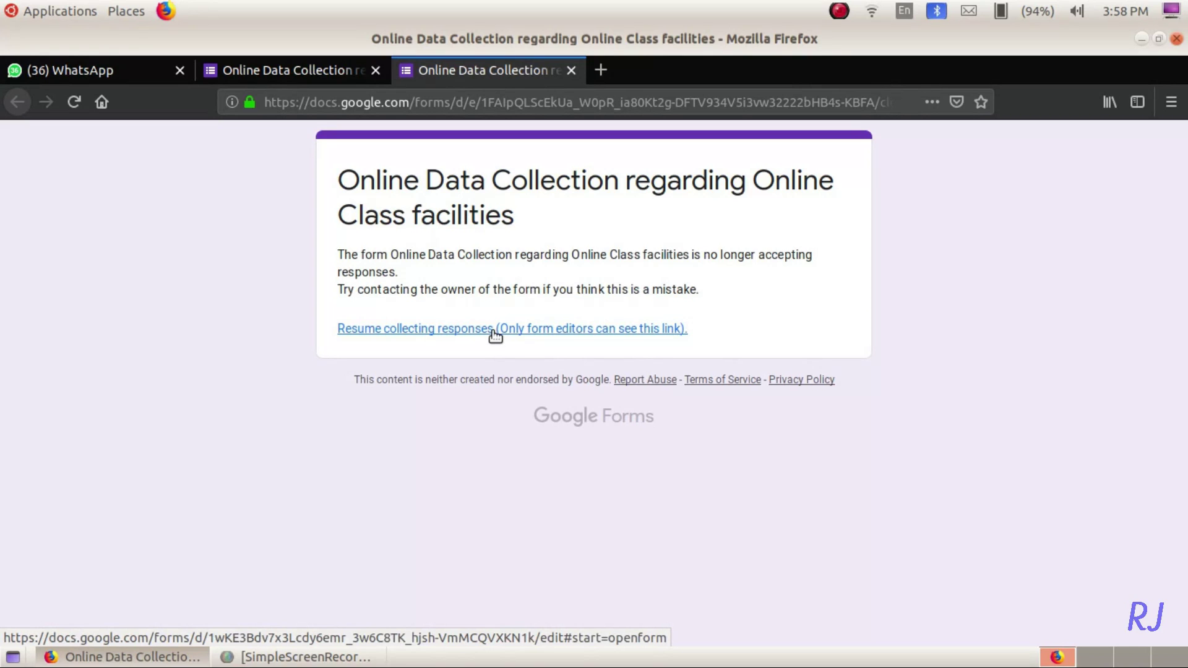
{"action": "left_click", "coordinate": [496, 336]}
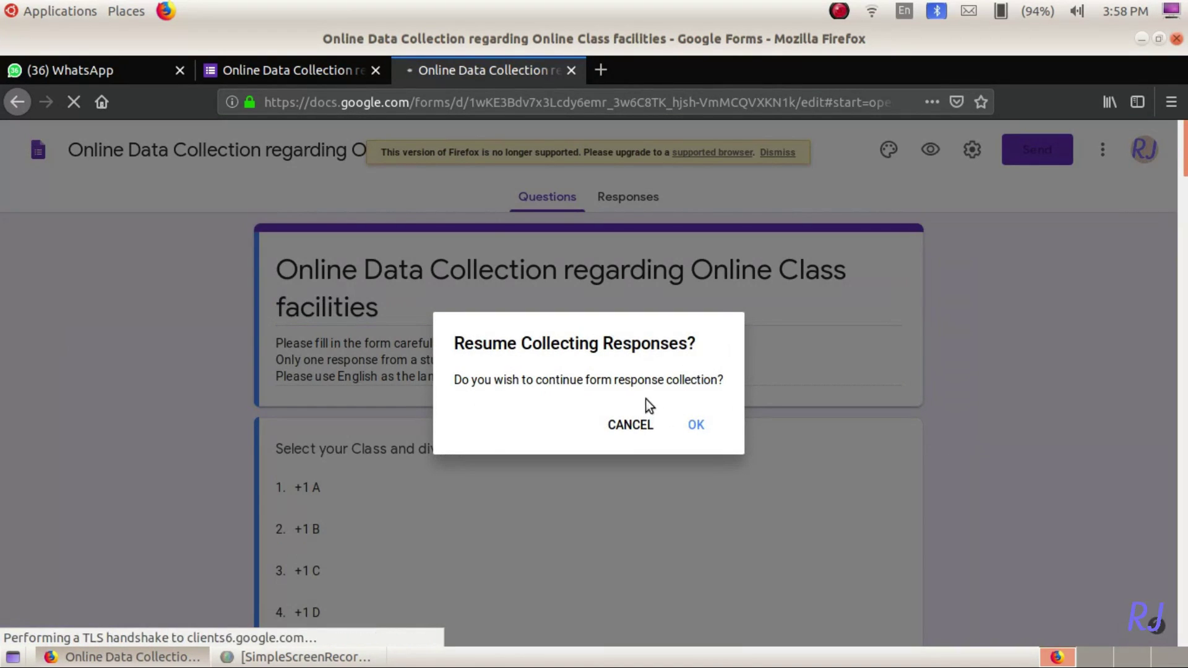
{"action": "left_click", "coordinate": [695, 427]}
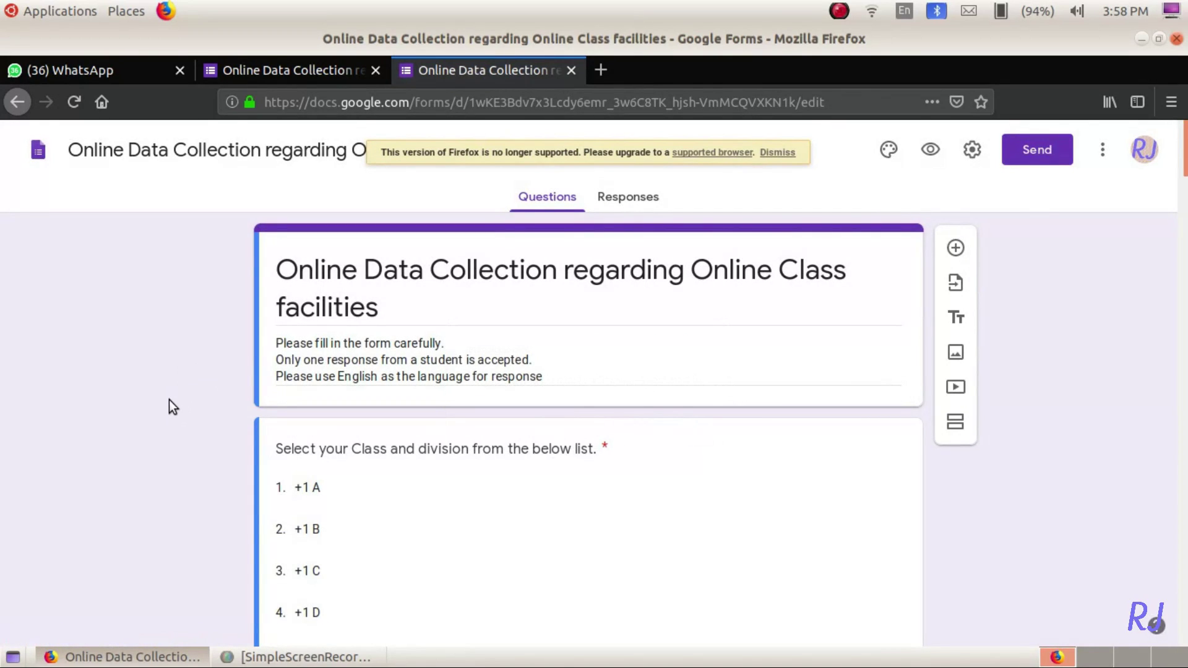
- Add the missing 't' to the student name question and 'c' to the Cable TV question
{"action": "scroll", "coordinate": [169, 399], "scroll_direction": "down", "scroll_amount": 20}
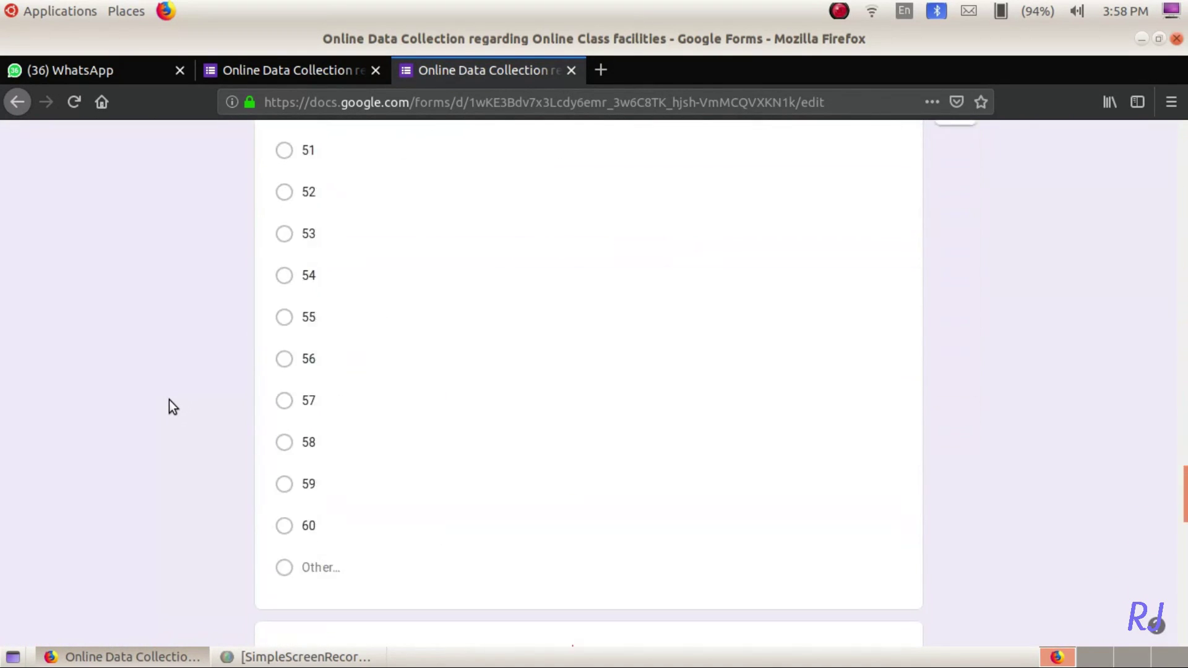
{"action": "scroll", "coordinate": [168, 400], "scroll_direction": "down", "scroll_amount": 8}
{"action": "left_click", "coordinate": [320, 256]}
{"action": "type", "text": "t"}
{"action": "scroll", "coordinate": [173, 396], "scroll_direction": "down", "scroll_amount": 5}
{"action": "scroll", "coordinate": [151, 462], "scroll_direction": "down", "scroll_amount": 2}
{"action": "left_click", "coordinate": [416, 258]}
{"action": "left_click", "coordinate": [426, 272]}
{"action": "type", "text": "c"}
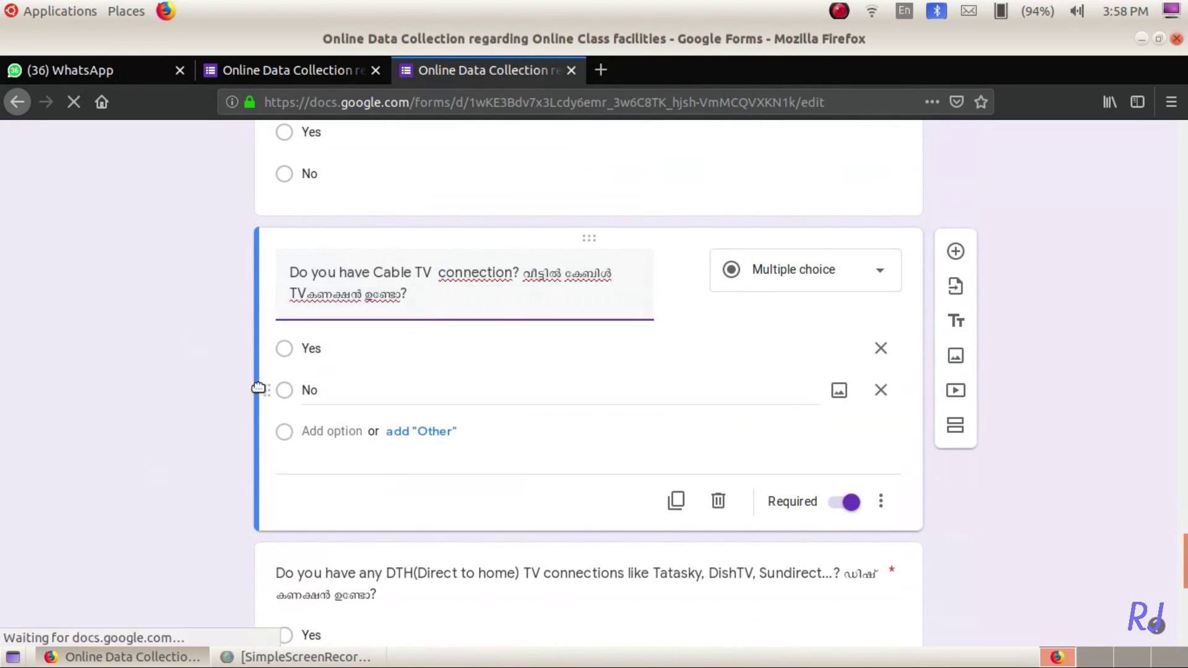
{"action": "scroll", "coordinate": [128, 438], "scroll_direction": "down", "scroll_amount": 10}
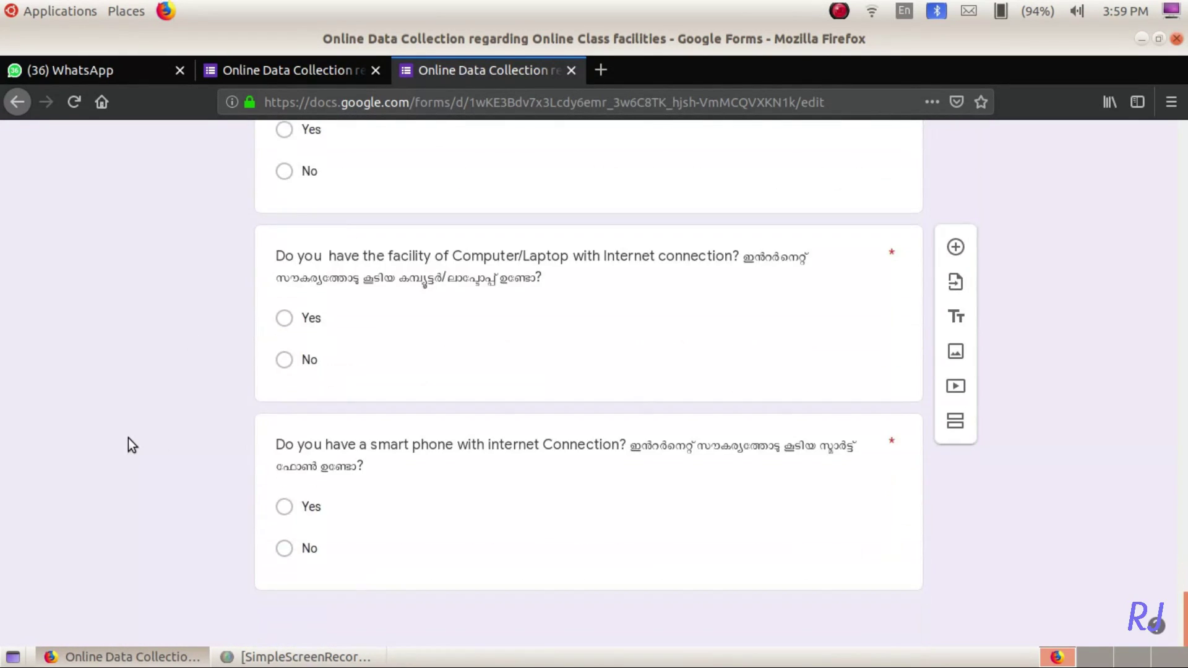
{"action": "scroll", "coordinate": [128, 438], "scroll_direction": "up", "scroll_amount": 20}
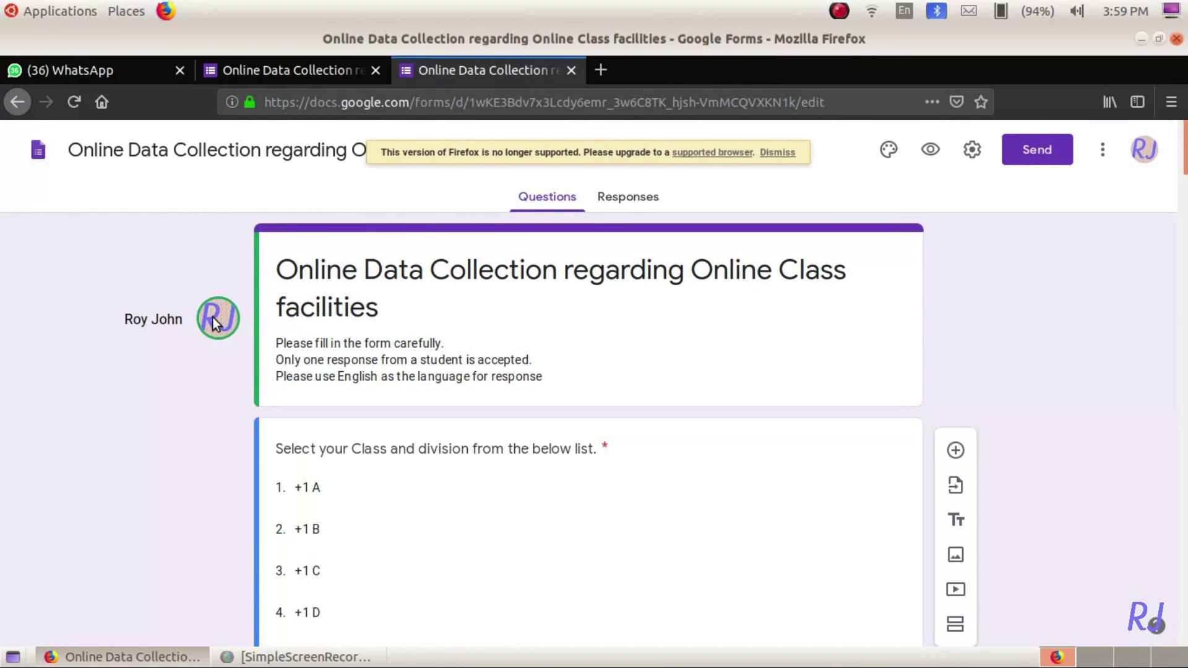
- In the live preview, enter class +2 C, roll number Other 100, and a student name
{"action": "left_click", "coordinate": [648, 198]}
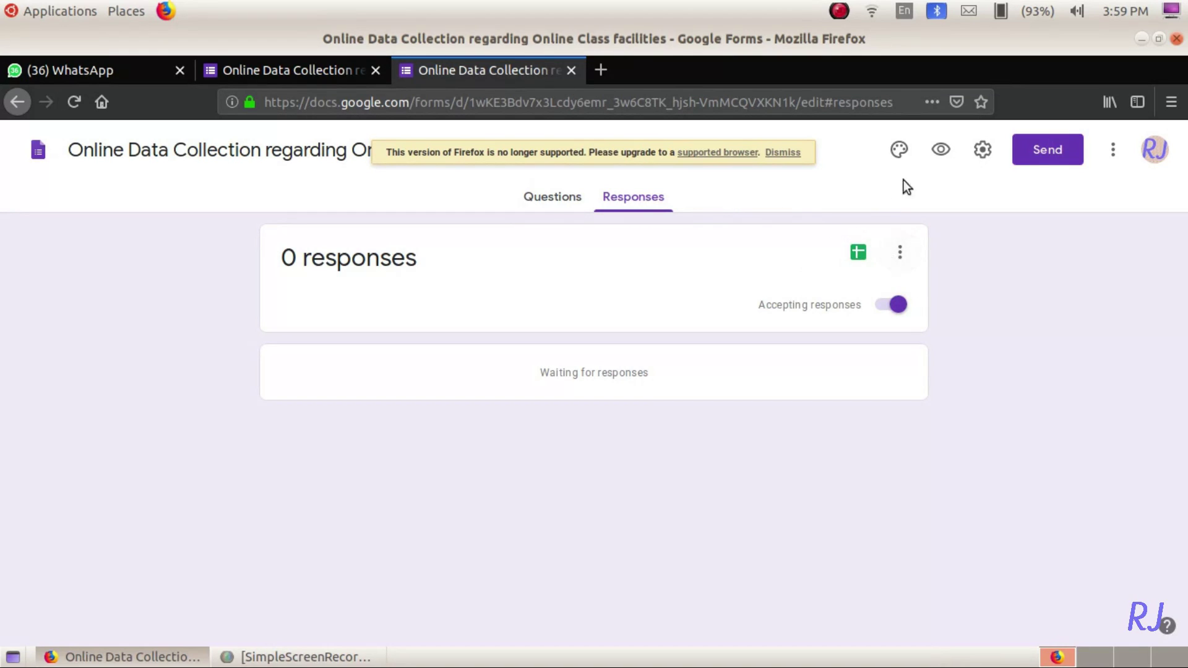
{"action": "left_click", "coordinate": [941, 161]}
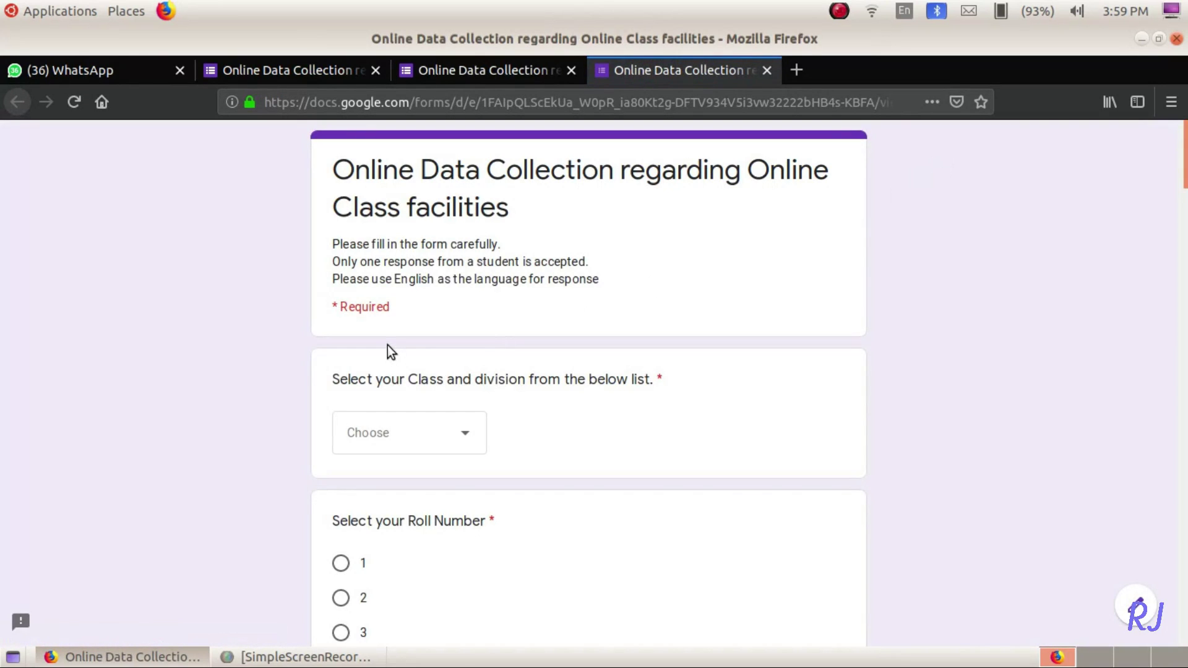
{"action": "left_click", "coordinate": [461, 435]}
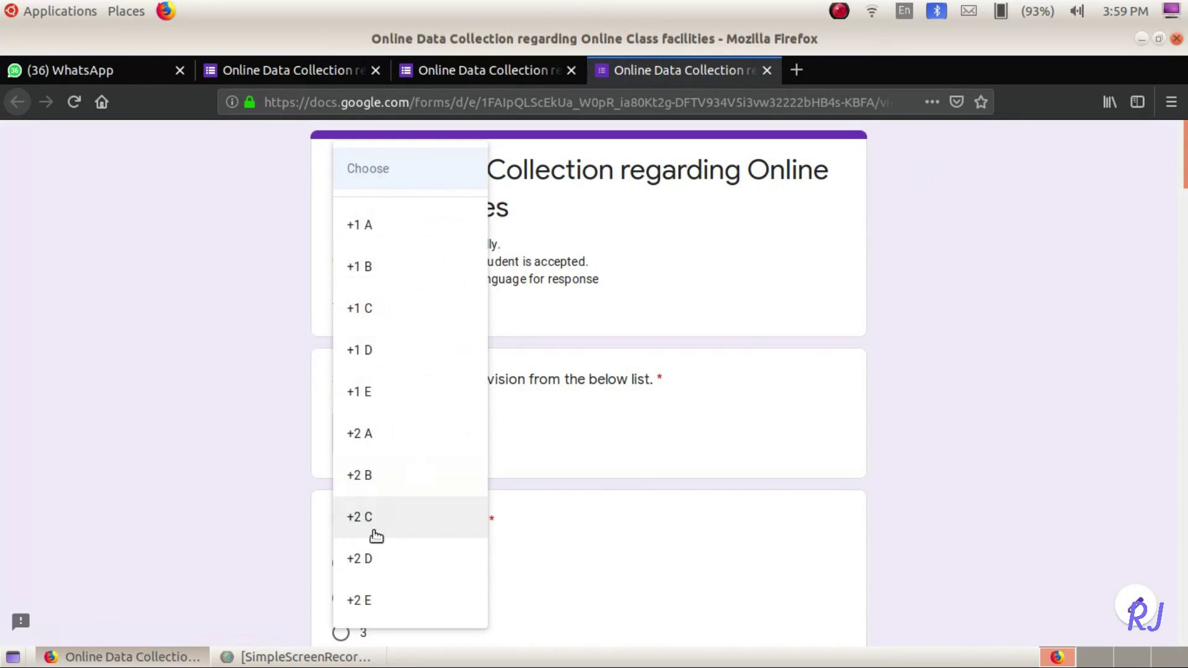
{"action": "left_click", "coordinate": [387, 518]}
{"action": "scroll", "coordinate": [633, 470], "scroll_direction": "down", "scroll_amount": 20}
{"action": "left_click", "coordinate": [426, 272]}
{"action": "type", "text": "100"}
{"action": "left_click", "coordinate": [375, 402]}
- Answer Yes for TV, Cable TV, computer and smart phone, No for DTH, submit, and reopen for editing
{"action": "left_click", "coordinate": [341, 527]}
{"action": "scroll", "coordinate": [339, 527], "scroll_direction": "down", "scroll_amount": 5}
{"action": "left_click", "coordinate": [340, 527]}
{"action": "scroll", "coordinate": [335, 528], "scroll_direction": "down", "scroll_amount": 5}
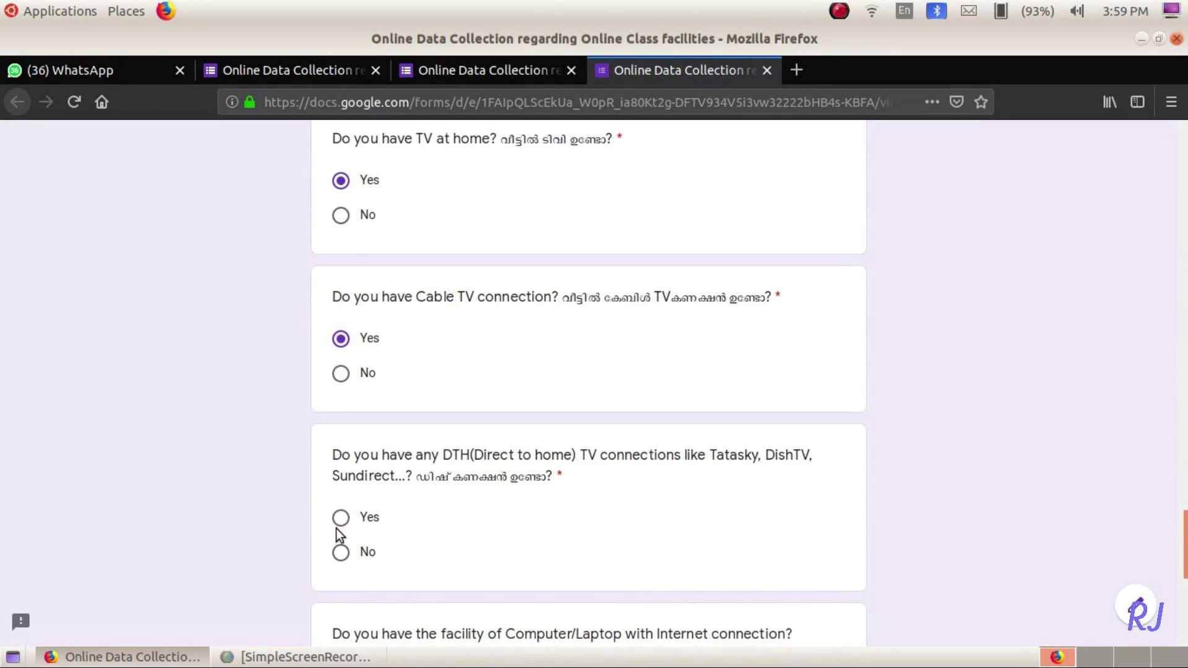
{"action": "left_click", "coordinate": [340, 552]}
{"action": "scroll", "coordinate": [340, 552], "scroll_direction": "down", "scroll_amount": 5}
{"action": "left_click", "coordinate": [340, 495]}
{"action": "scroll", "coordinate": [561, 517], "scroll_direction": "down", "scroll_amount": 5}
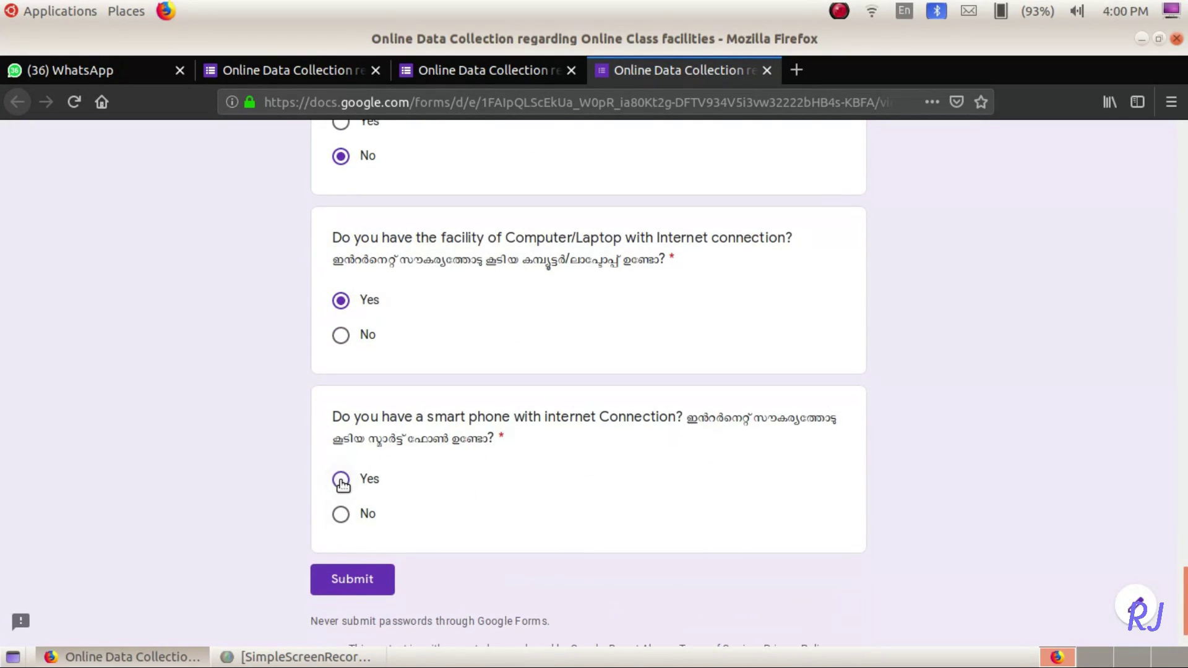
{"action": "left_click", "coordinate": [340, 480]}
{"action": "scroll", "coordinate": [349, 585], "scroll_direction": "down", "scroll_amount": 3}
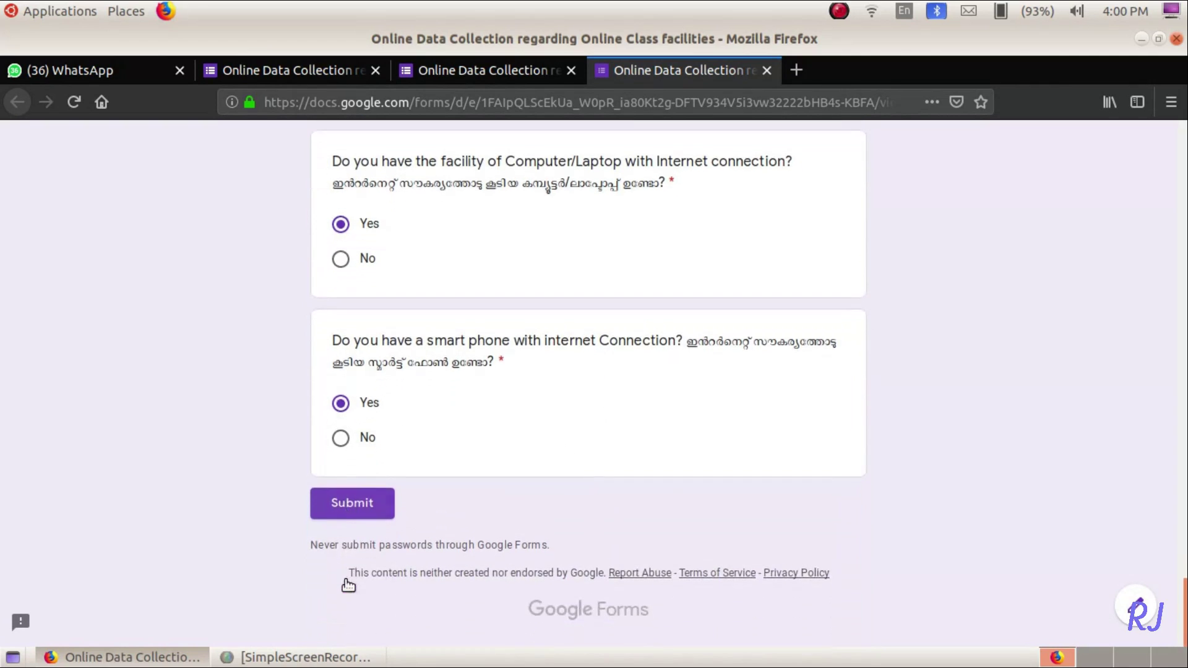
{"action": "left_click", "coordinate": [357, 503]}
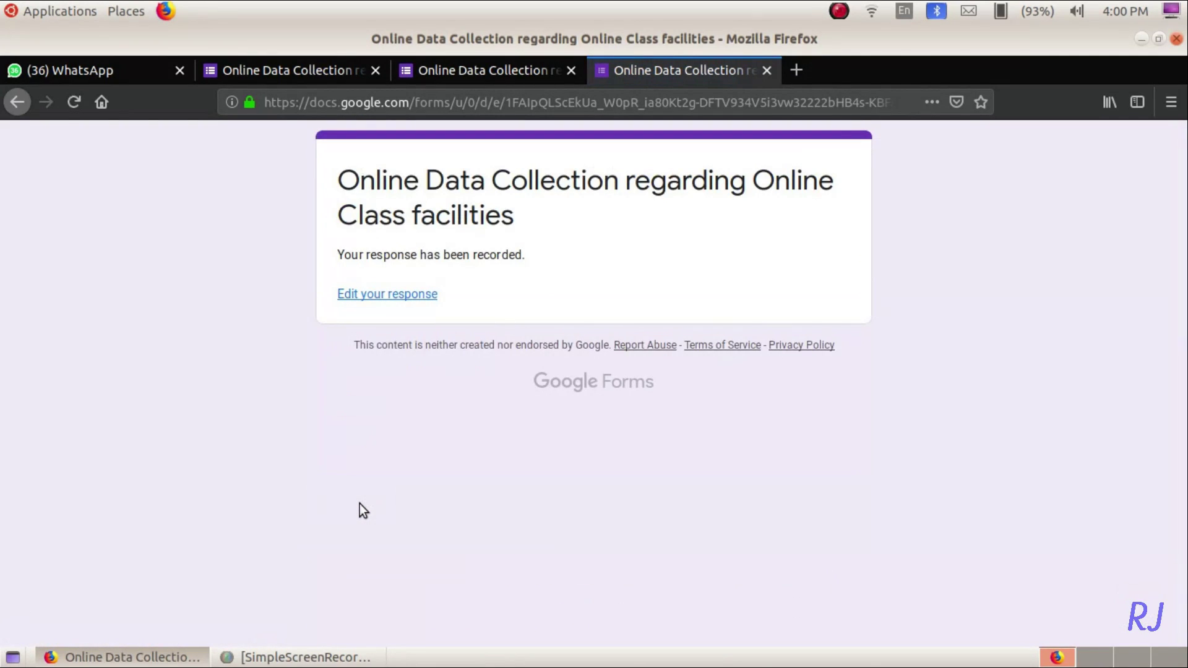
{"action": "left_click", "coordinate": [372, 299]}
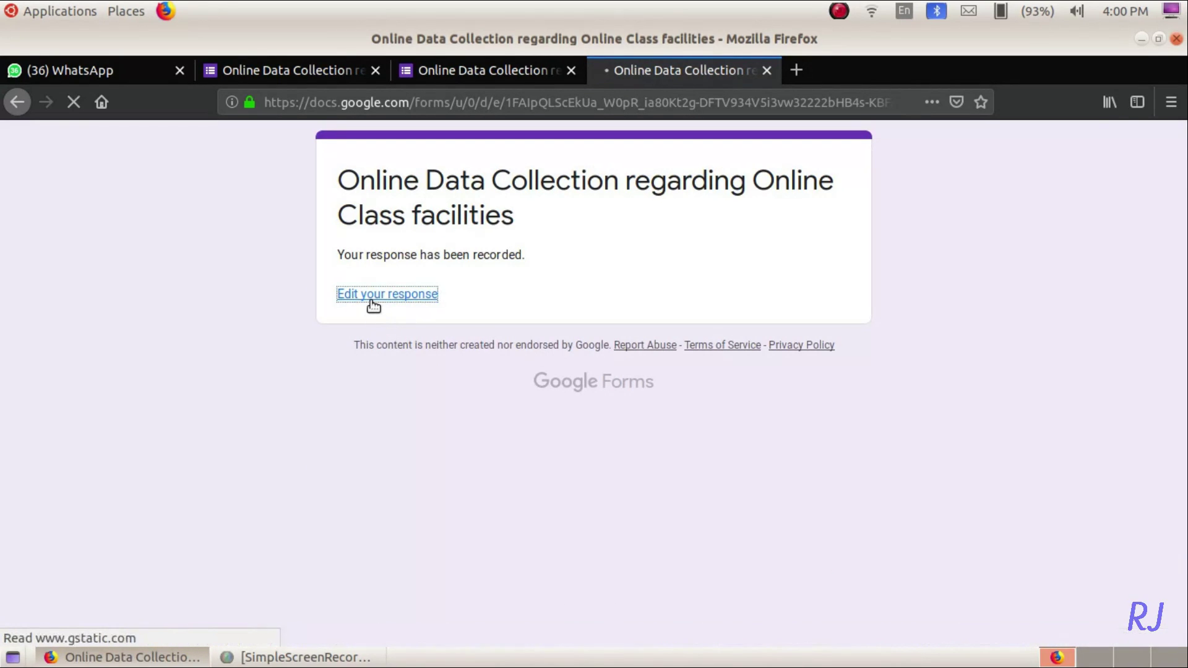
- Change the Other roll number to 999, resubmit the response, and close the confirmation tab
{"action": "scroll", "coordinate": [280, 409], "scroll_direction": "down", "scroll_amount": 10}
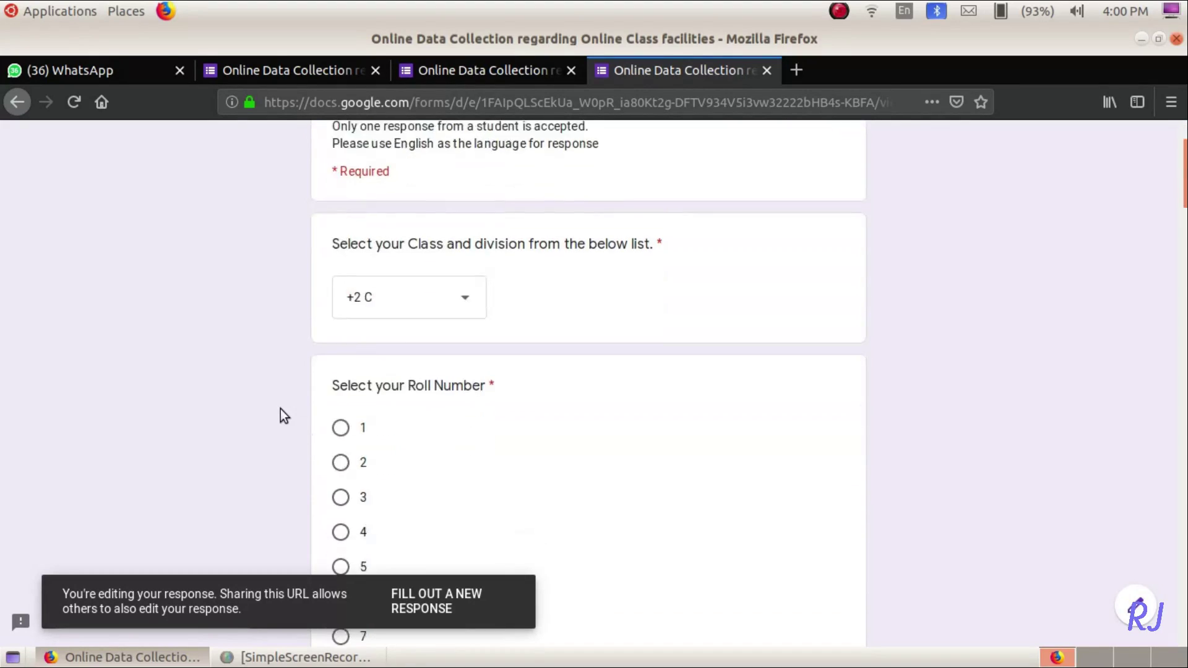
{"action": "scroll", "coordinate": [280, 409], "scroll_direction": "down", "scroll_amount": 20}
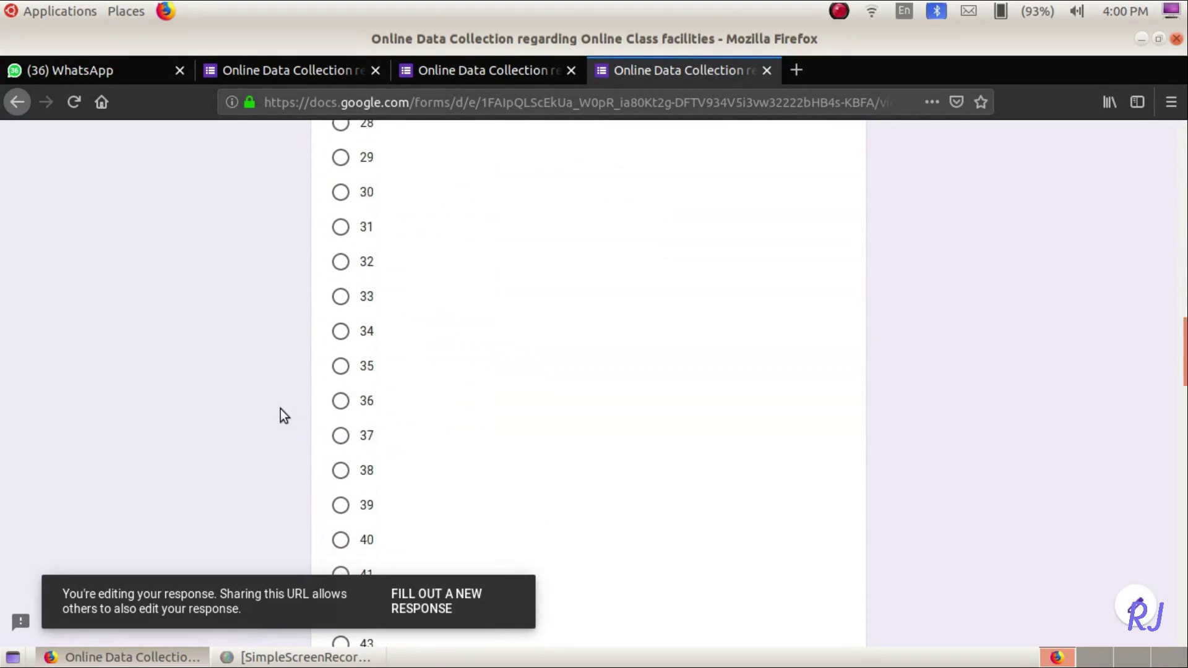
{"action": "scroll", "coordinate": [281, 410], "scroll_direction": "down", "scroll_amount": 3}
{"action": "scroll", "coordinate": [464, 238], "scroll_direction": "up", "scroll_amount": 2}
{"action": "left_click", "coordinate": [471, 220]}
{"action": "key", "text": "BackSpace"}
{"action": "key", "text": "BackSpace"}
{"action": "key", "text": "BackSpace"}
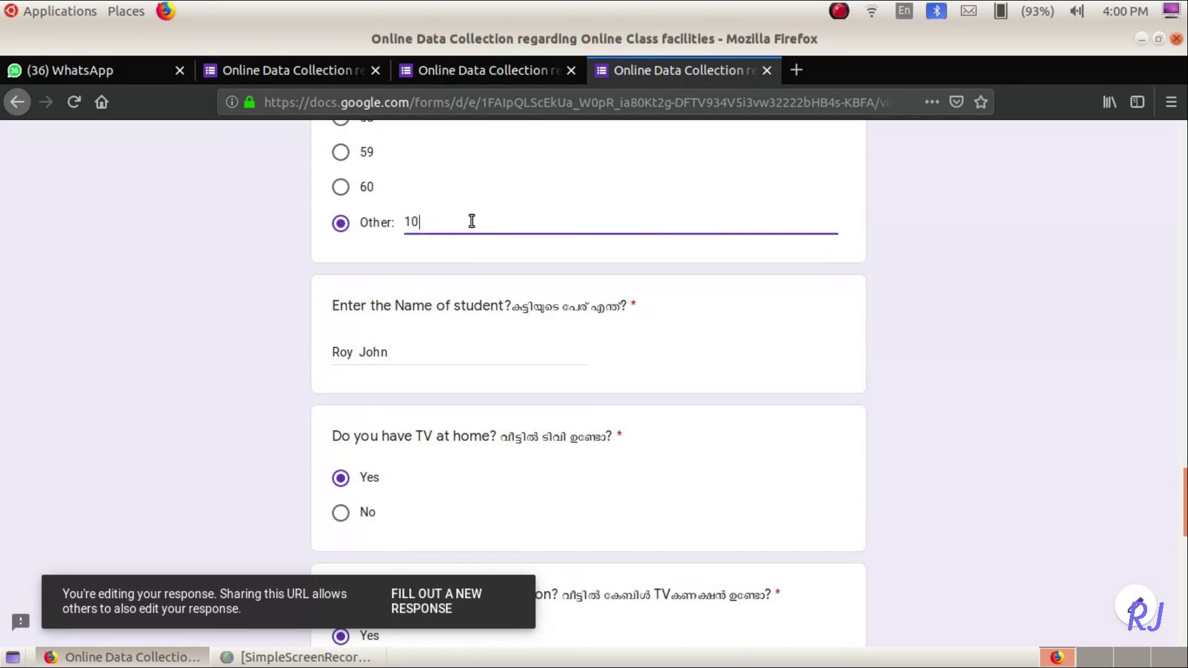
{"action": "type", "text": "999"}
{"action": "scroll", "coordinate": [569, 536], "scroll_direction": "down", "scroll_amount": 10}
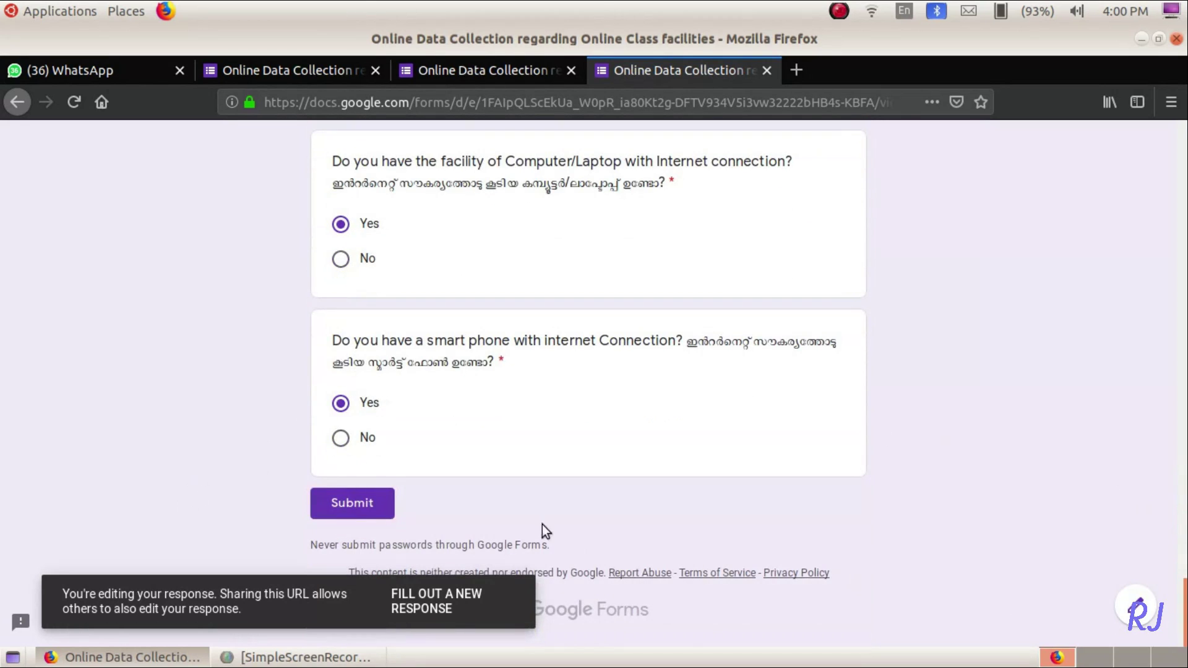
{"action": "left_click", "coordinate": [355, 512]}
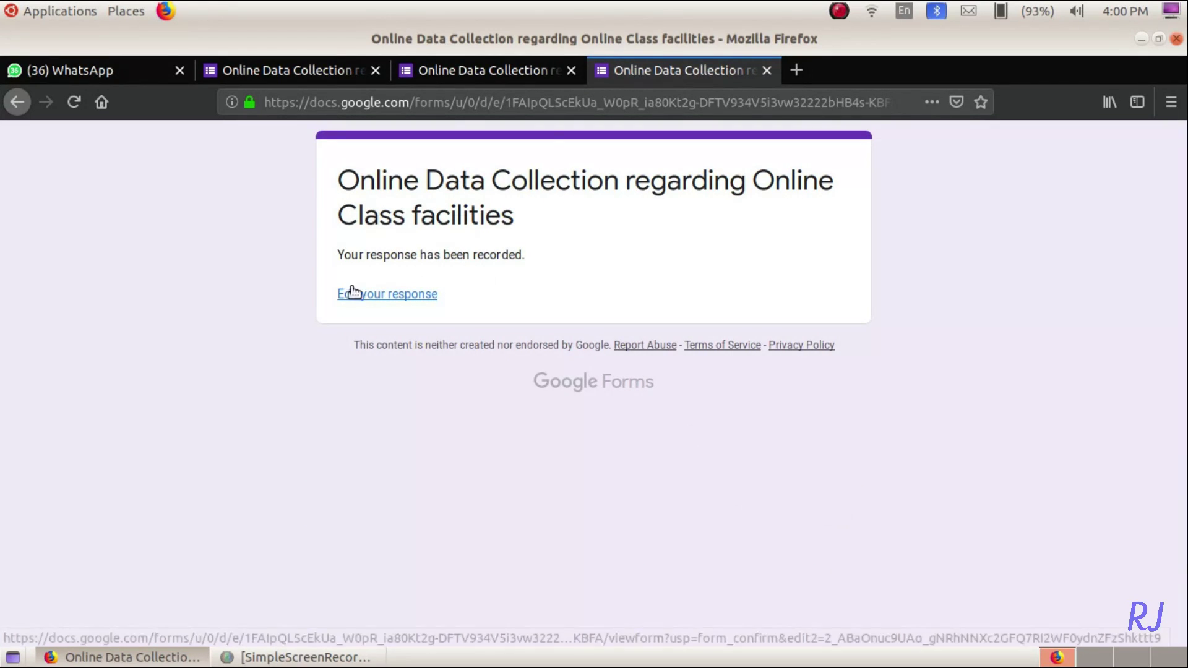
{"action": "left_click", "coordinate": [763, 70]}
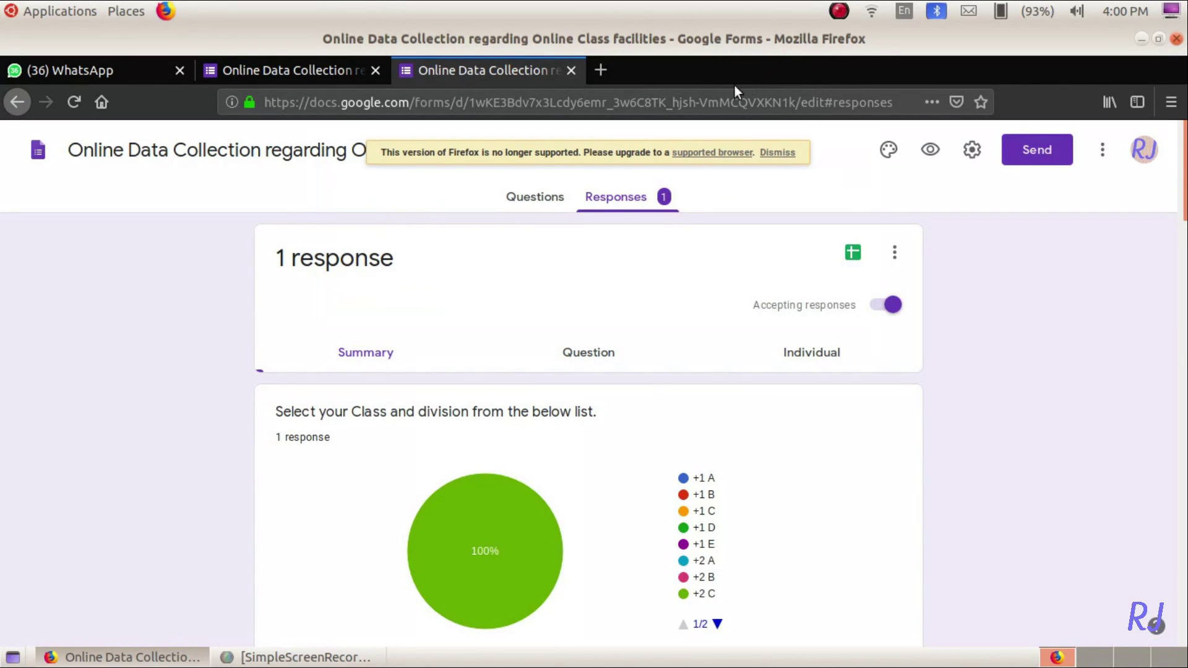
{"action": "left_click", "coordinate": [851, 254]}
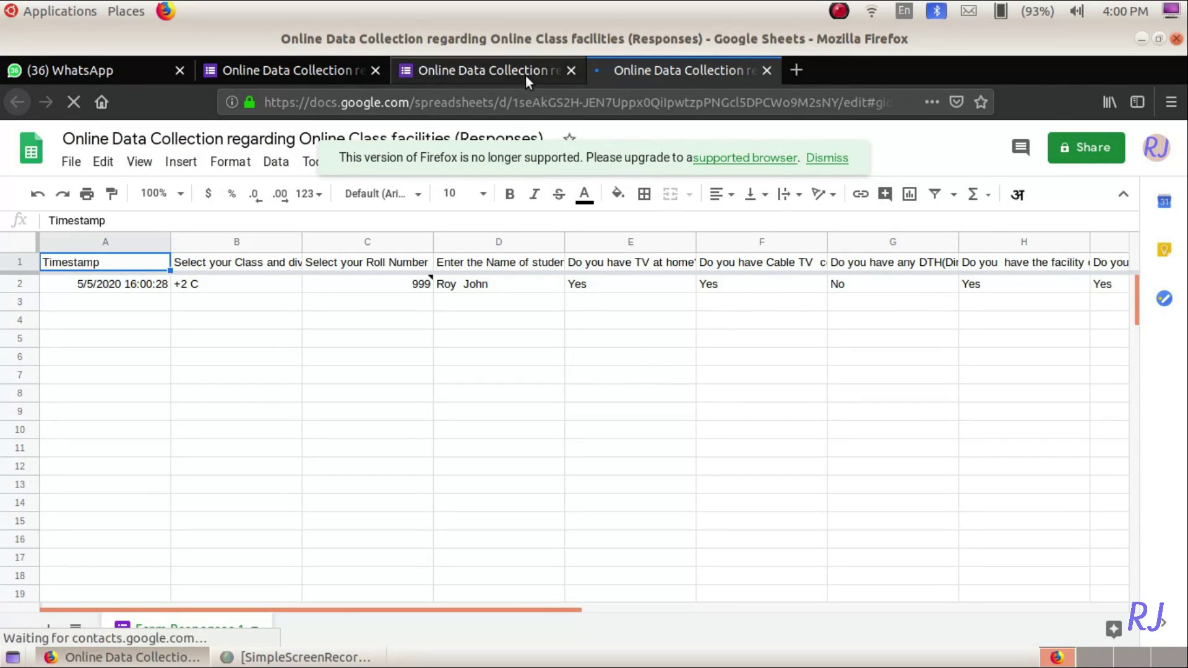
{"action": "left_click", "coordinate": [764, 71]}
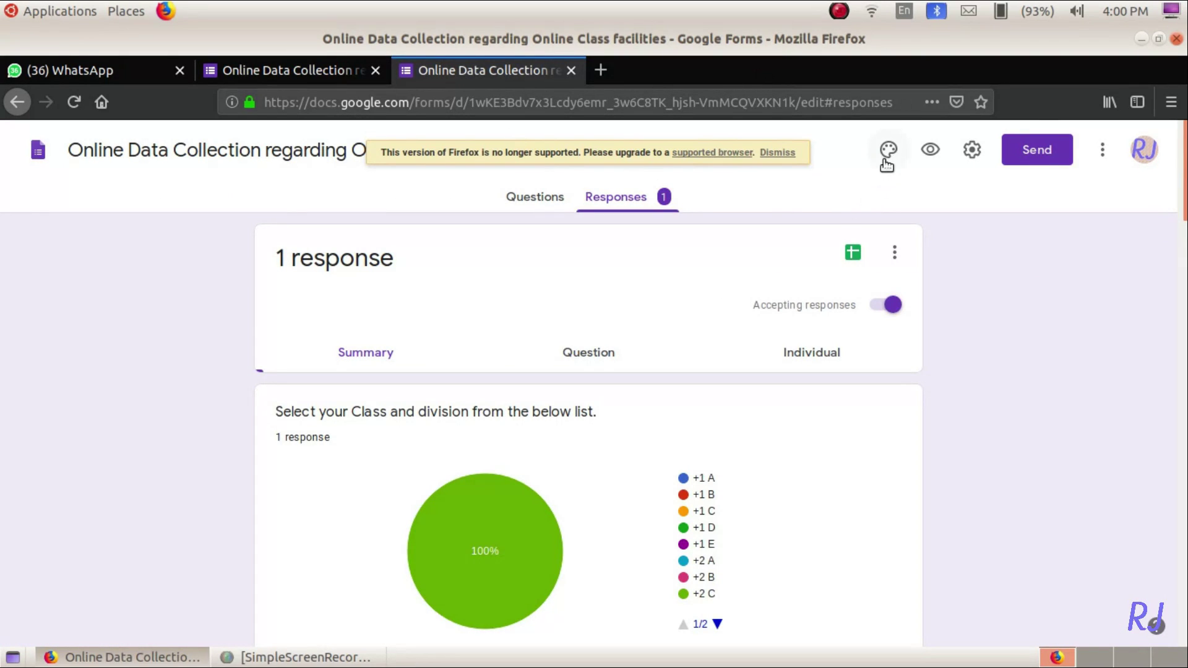
{"action": "left_click", "coordinate": [1034, 152]}
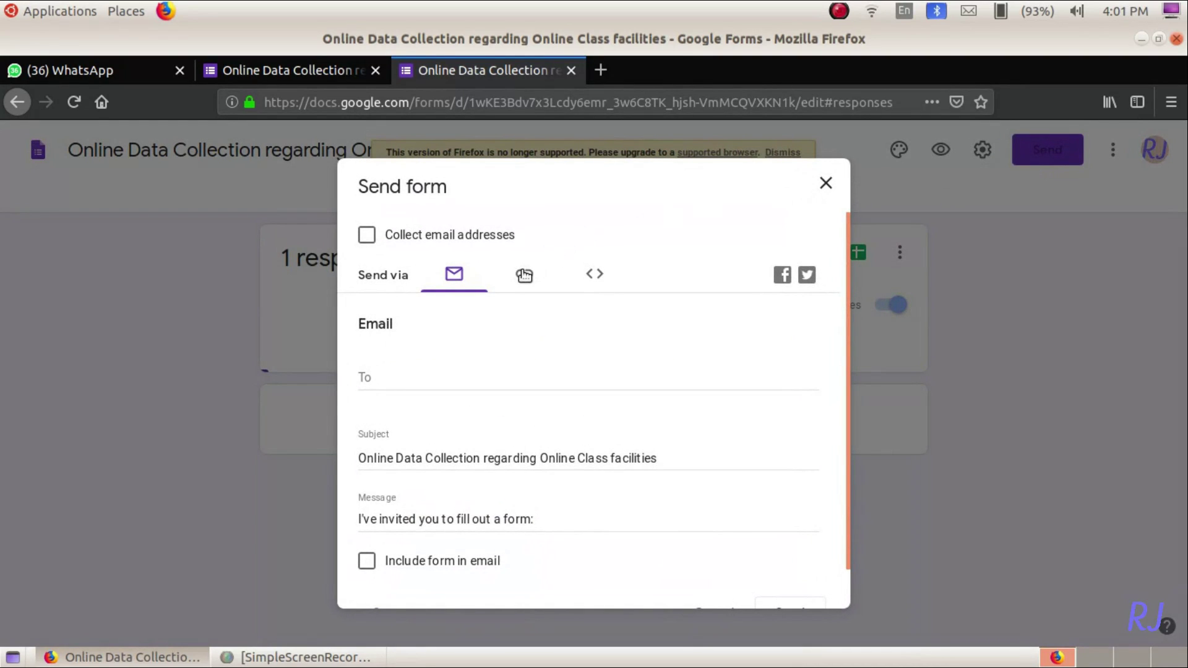
{"action": "left_click", "coordinate": [524, 275]}
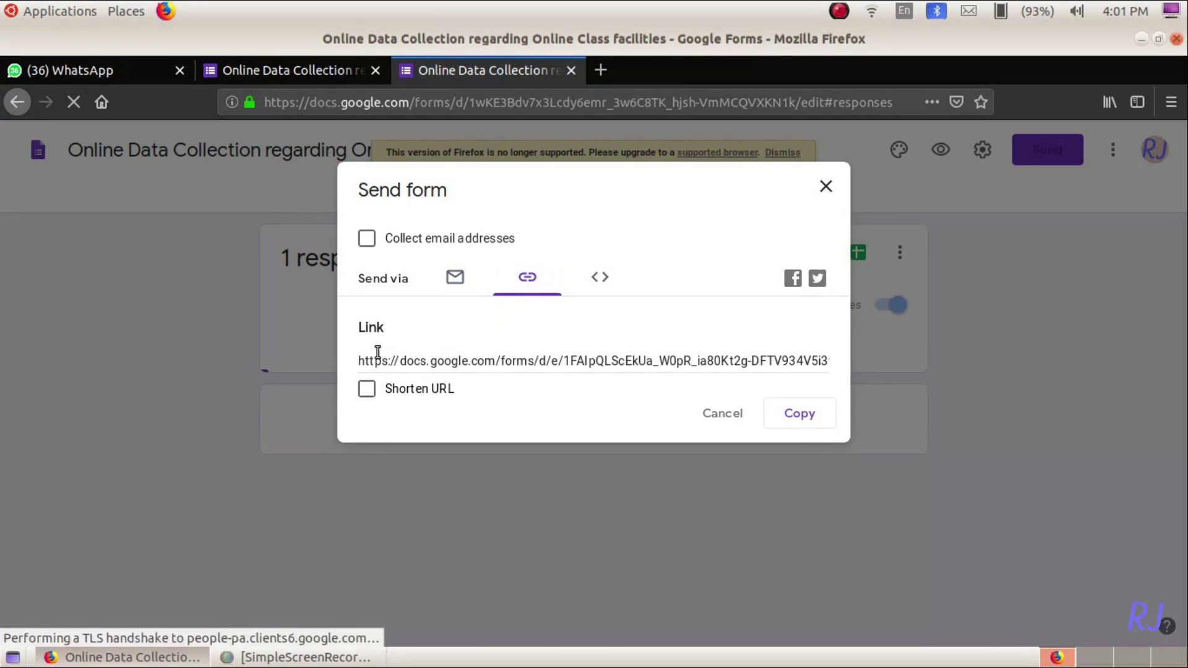
{"action": "left_click", "coordinate": [367, 389]}
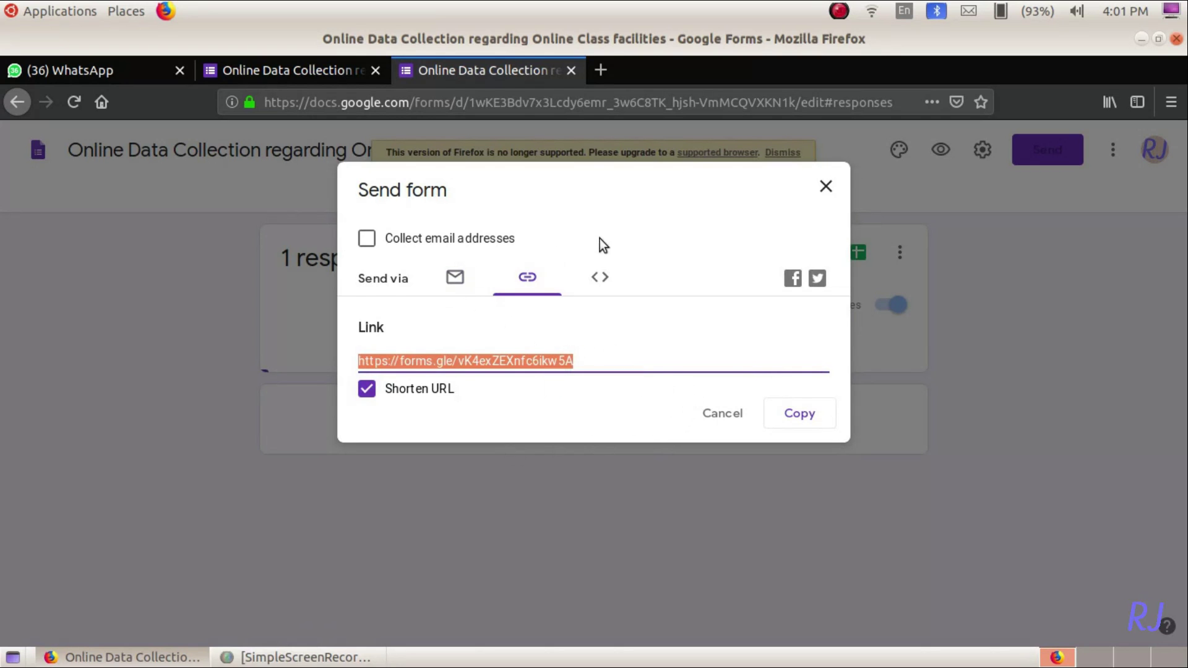
{"action": "left_click", "coordinate": [62, 74]}
{"action": "left_click", "coordinate": [488, 68]}
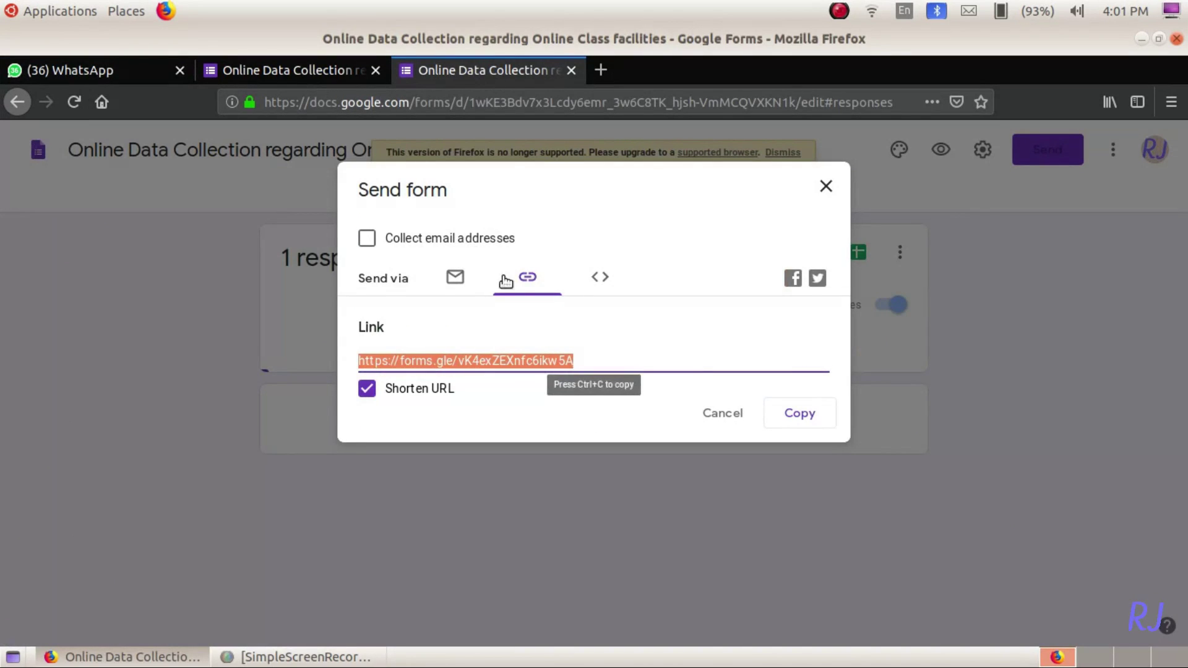
{"action": "right_click", "coordinate": [507, 356]}
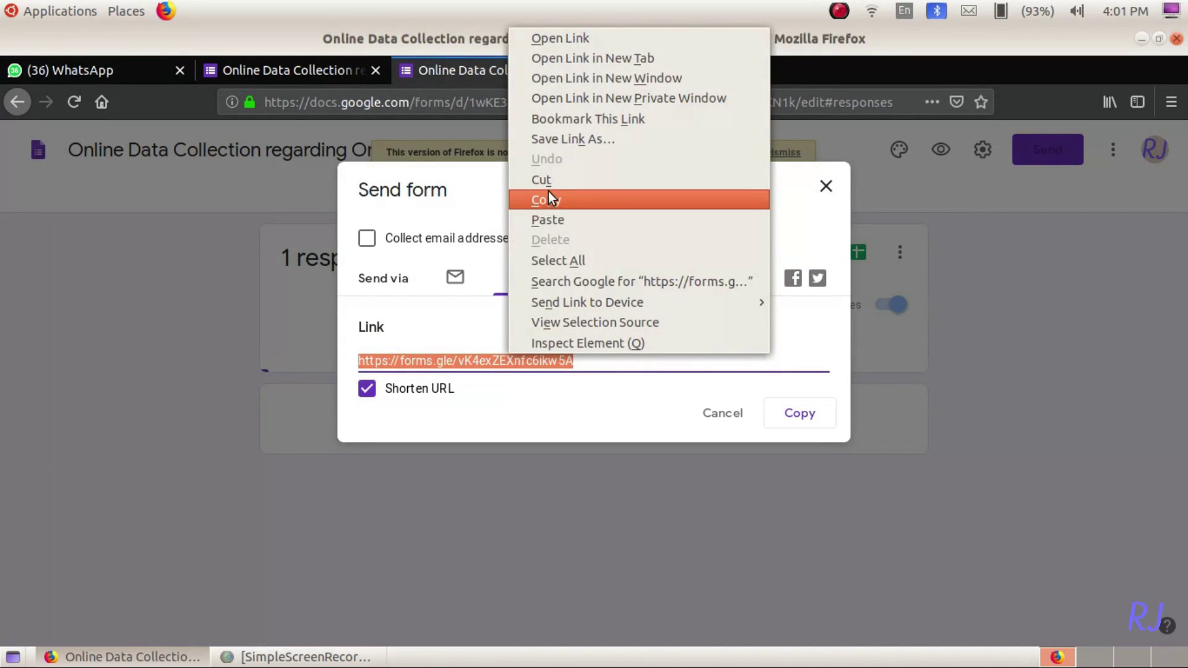
{"action": "left_click", "coordinate": [548, 193]}
{"action": "left_click", "coordinate": [77, 67]}
{"action": "key", "text": "ctrl+v"}
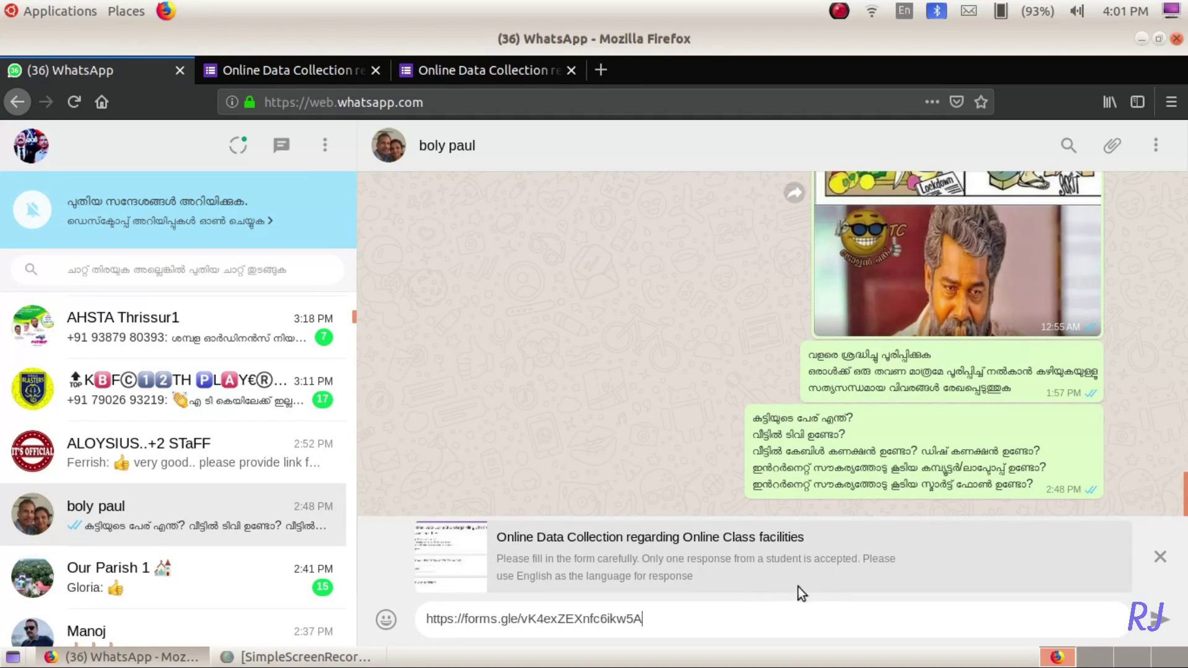
- Send the forms.gle link message, with its form-title preview card, in WhatsApp
{"action": "left_click", "coordinate": [1161, 621]}
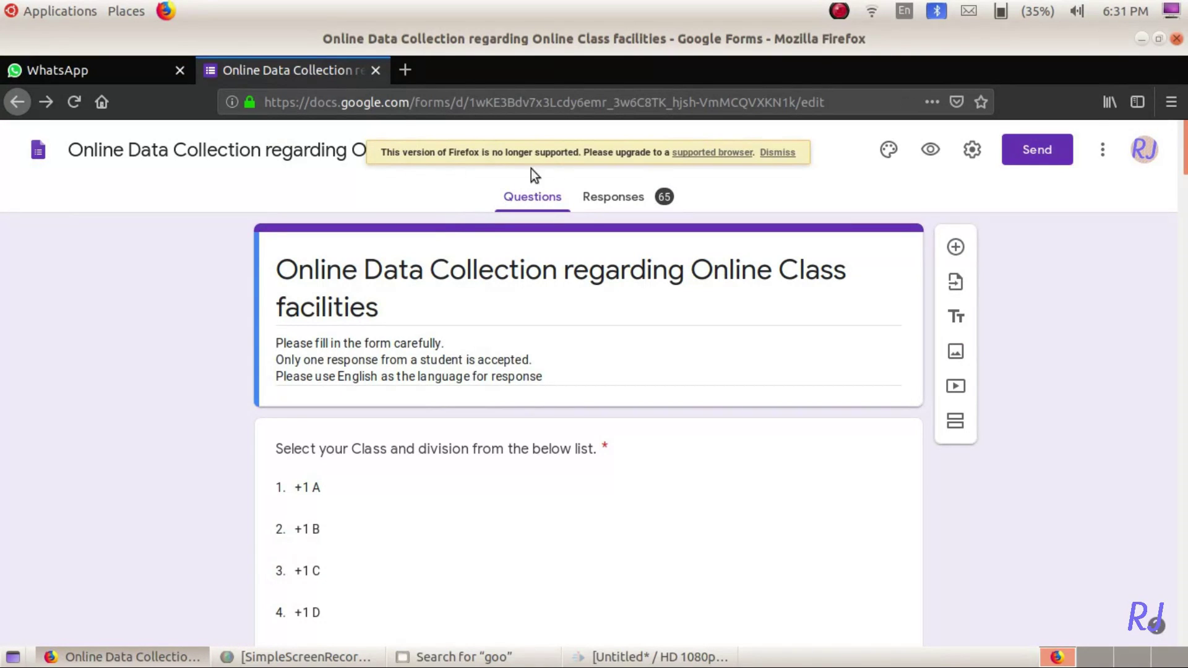
- Dismiss the browser warning and open the 65 responses in the linked Google Sheets spreadsheet
{"action": "left_click", "coordinate": [657, 159]}
{"action": "left_click", "coordinate": [634, 197]}
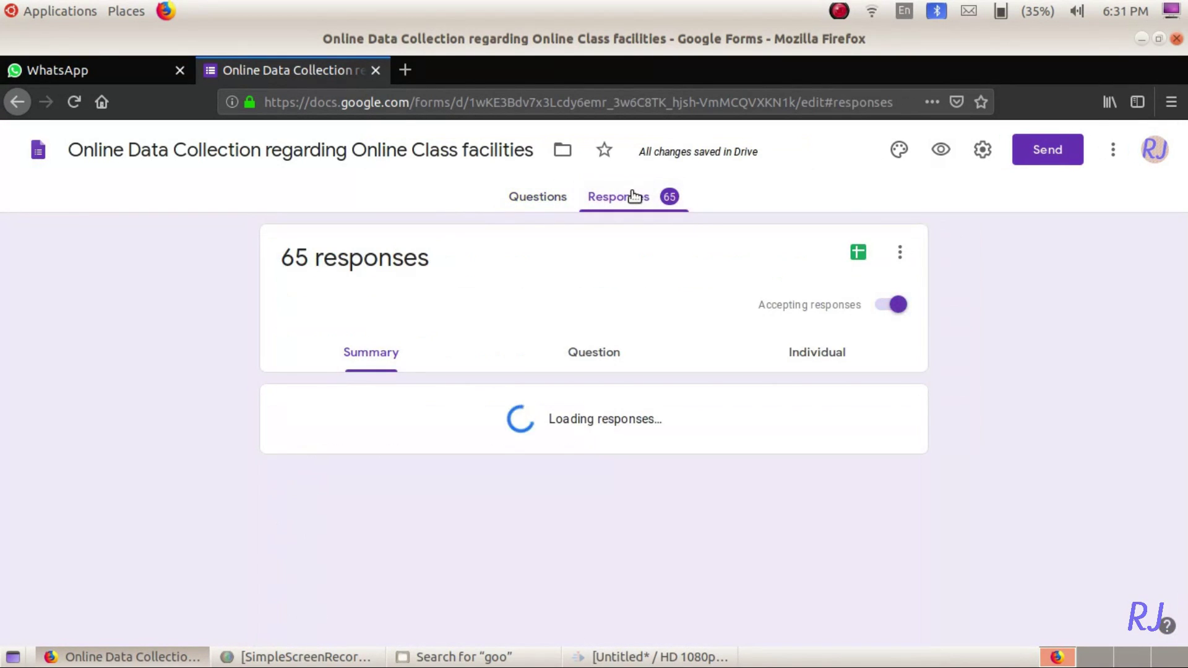
{"action": "left_click", "coordinate": [847, 253]}
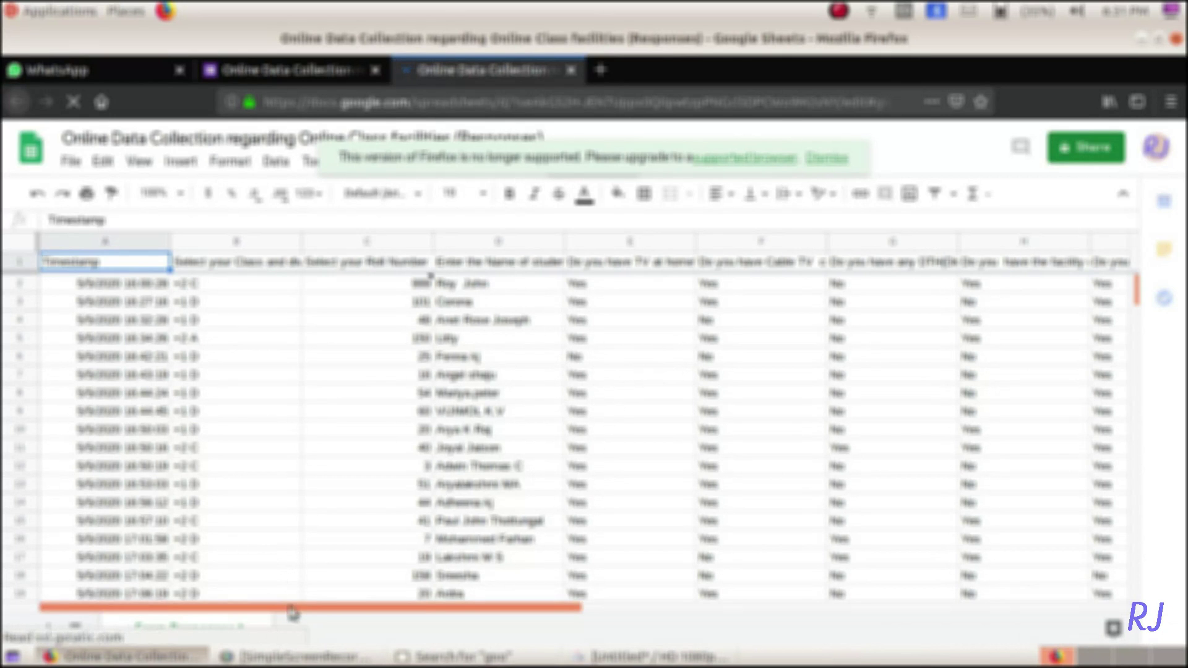
- Scroll through the response rows in the sheet, then close it to return to the summary
{"action": "left_click_drag", "start_coordinate": [293, 606], "coordinate": [347, 416]}
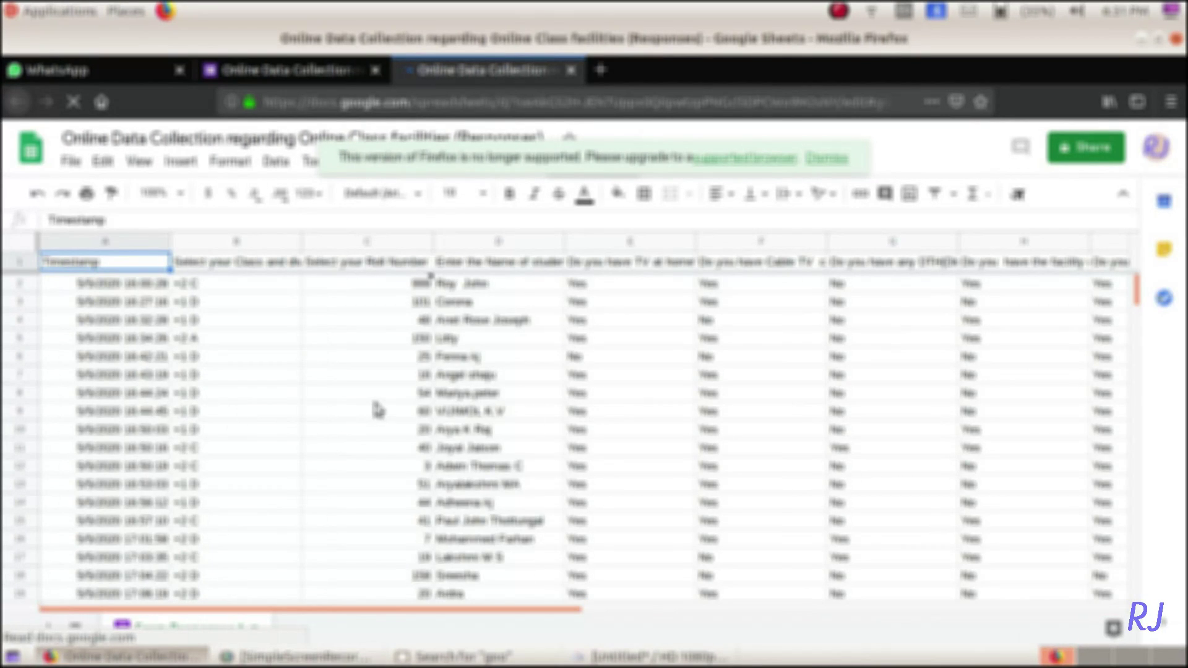
{"action": "scroll", "coordinate": [377, 410], "scroll_direction": "down", "scroll_amount": 15}
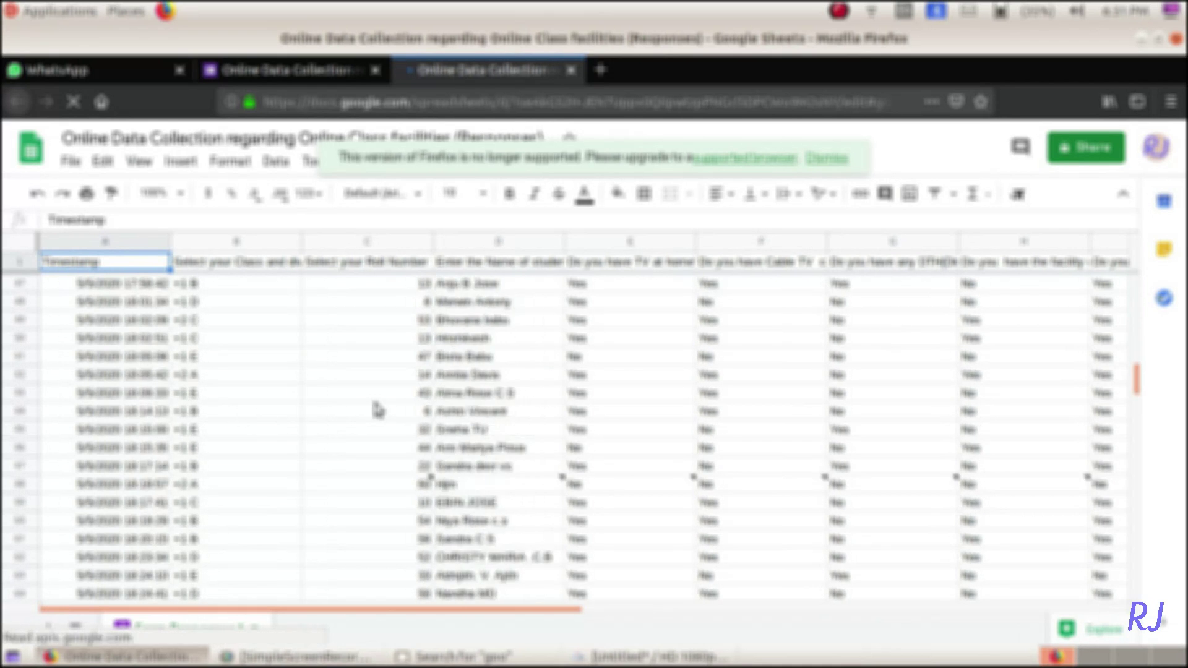
{"action": "scroll", "coordinate": [377, 409], "scroll_direction": "down", "scroll_amount": 5}
{"action": "scroll", "coordinate": [378, 409], "scroll_direction": "up", "scroll_amount": 10}
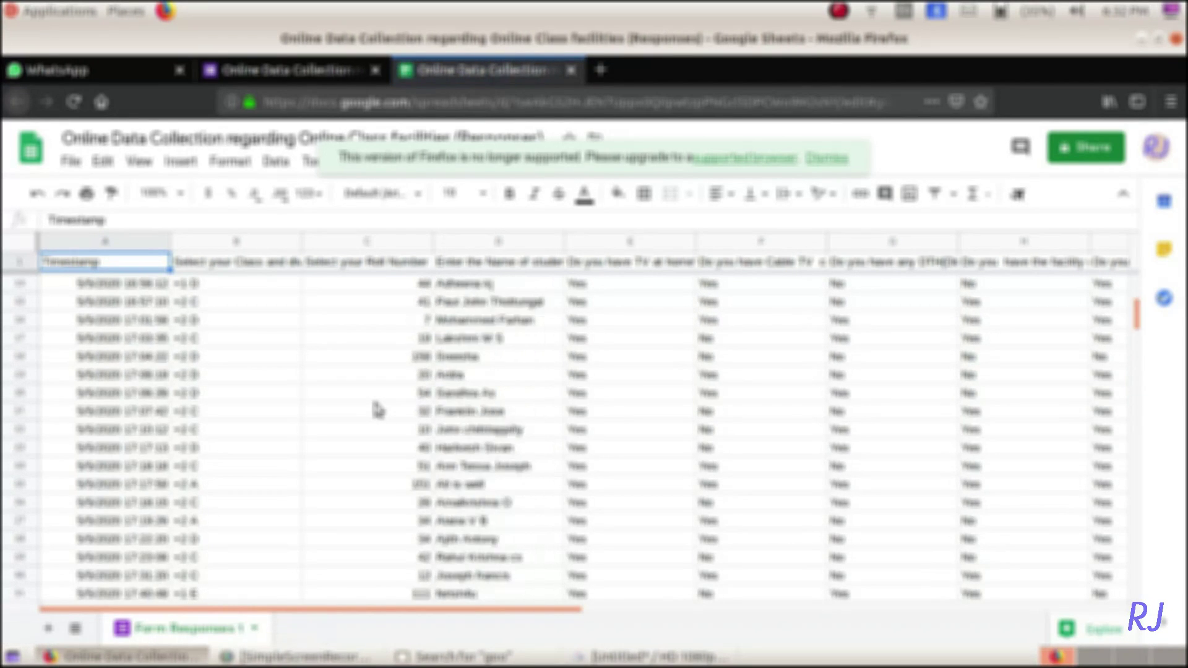
{"action": "scroll", "coordinate": [377, 410], "scroll_direction": "up", "scroll_amount": 5}
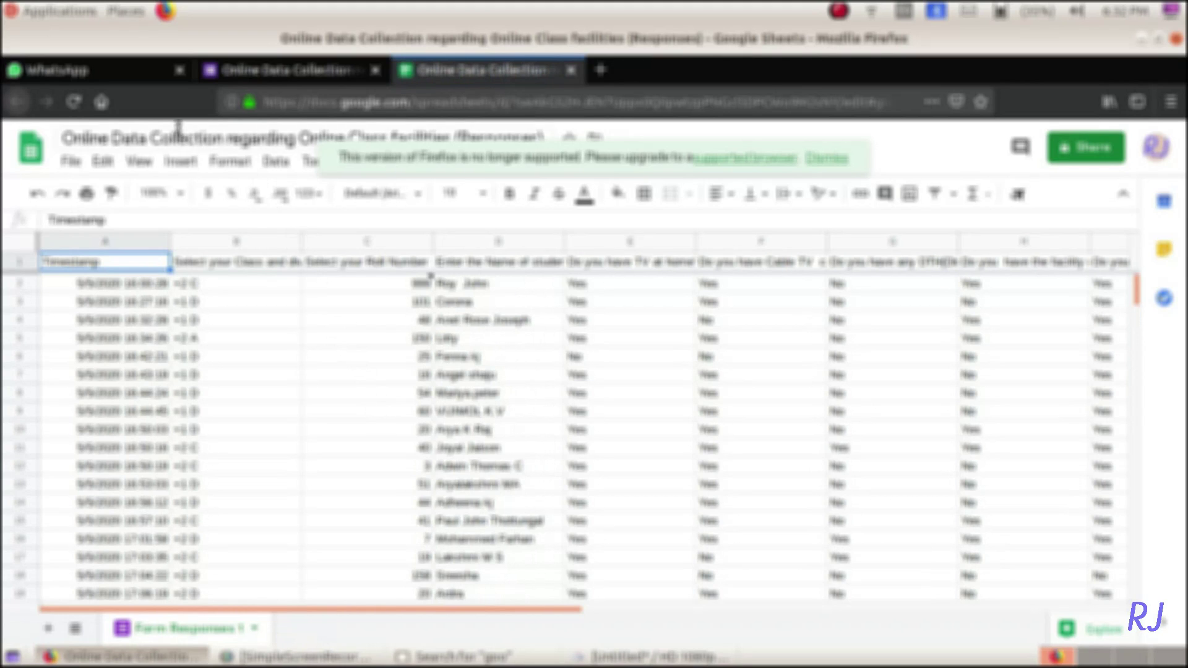
{"action": "left_click", "coordinate": [570, 70]}
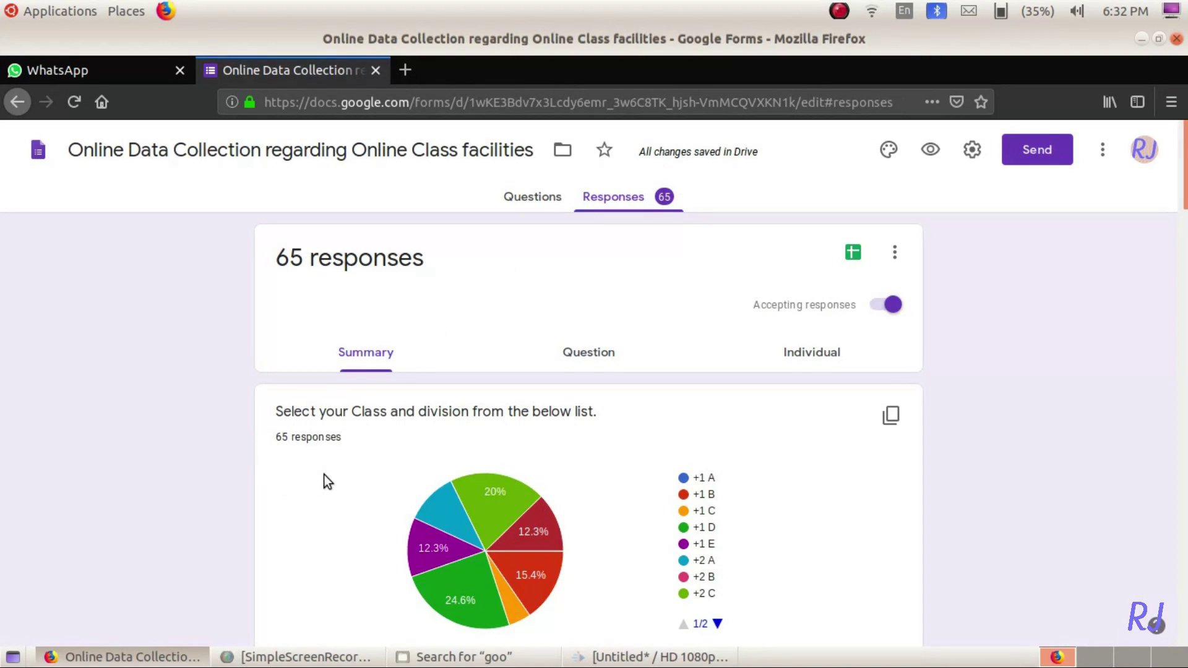
{"action": "scroll", "coordinate": [324, 475], "scroll_direction": "down", "scroll_amount": 3}
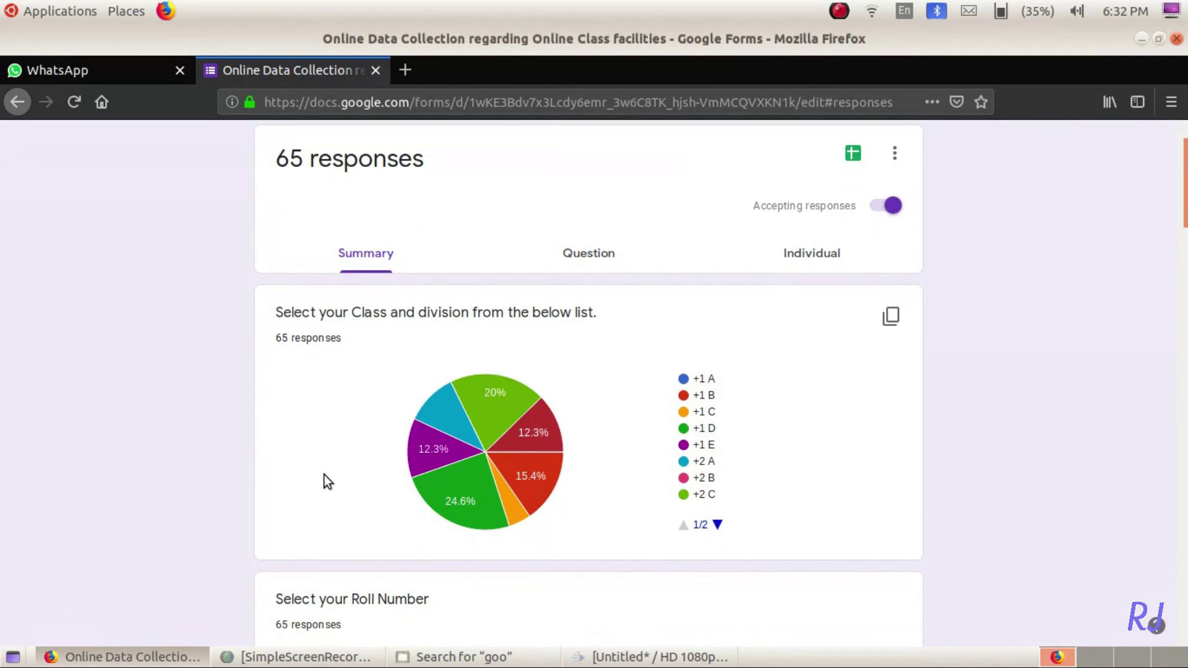
{"action": "scroll", "coordinate": [324, 474], "scroll_direction": "down", "scroll_amount": 3}
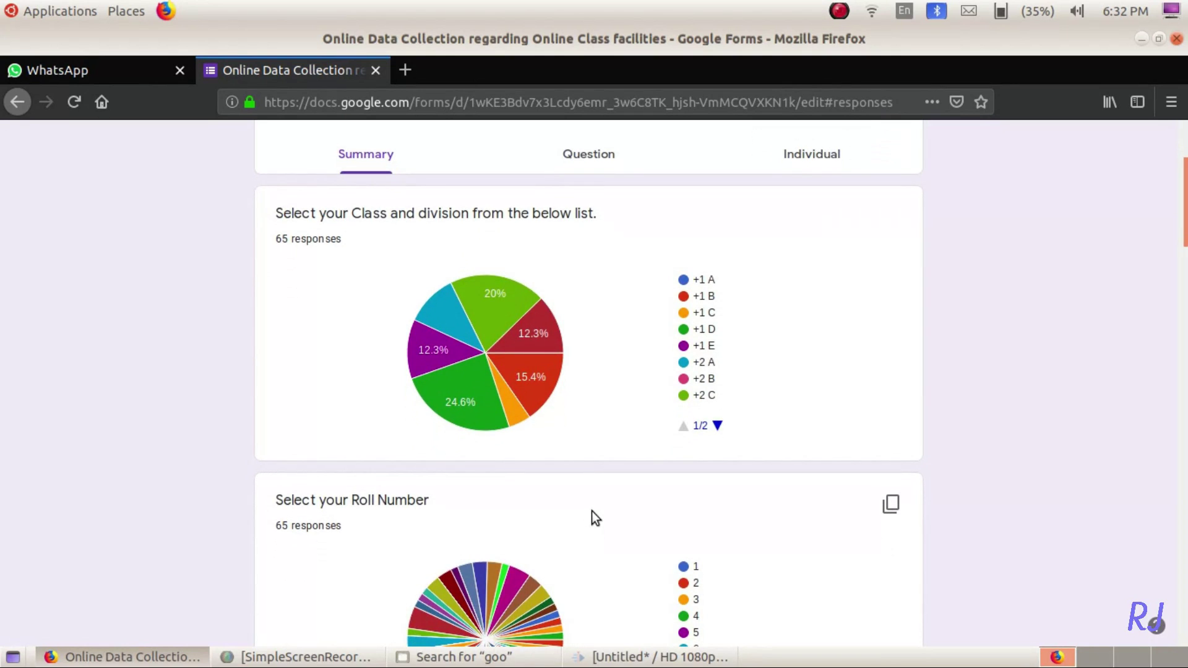
{"action": "scroll", "coordinate": [591, 519], "scroll_direction": "down", "scroll_amount": 3}
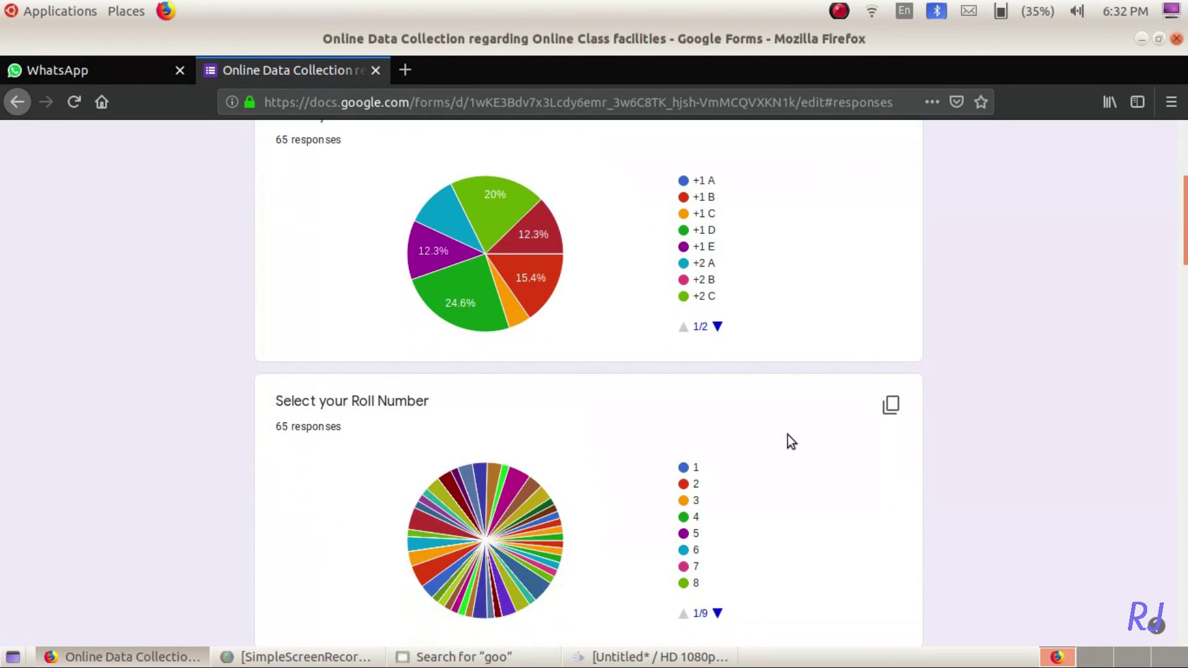
{"action": "scroll", "coordinate": [788, 436], "scroll_direction": "down", "scroll_amount": 9}
{"action": "scroll", "coordinate": [788, 435], "scroll_direction": "down", "scroll_amount": 14}
{"action": "scroll", "coordinate": [788, 435], "scroll_direction": "down", "scroll_amount": 2}
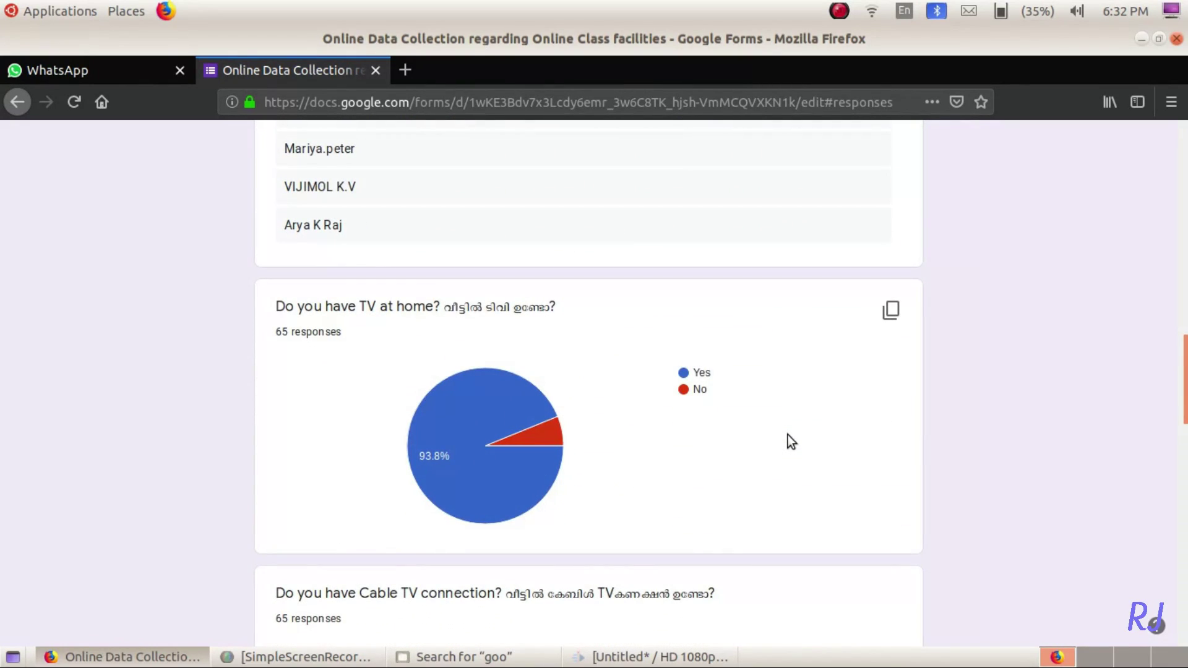
{"action": "scroll", "coordinate": [788, 436], "scroll_direction": "down", "scroll_amount": 4}
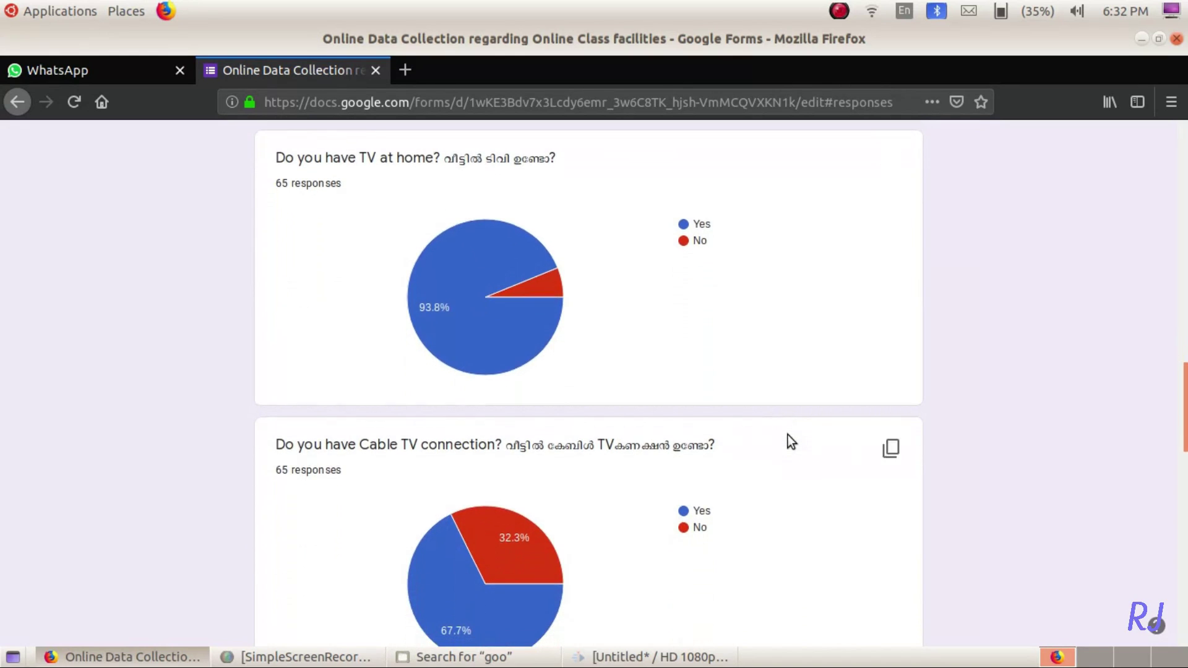
{"action": "scroll", "coordinate": [788, 436], "scroll_direction": "down", "scroll_amount": 4}
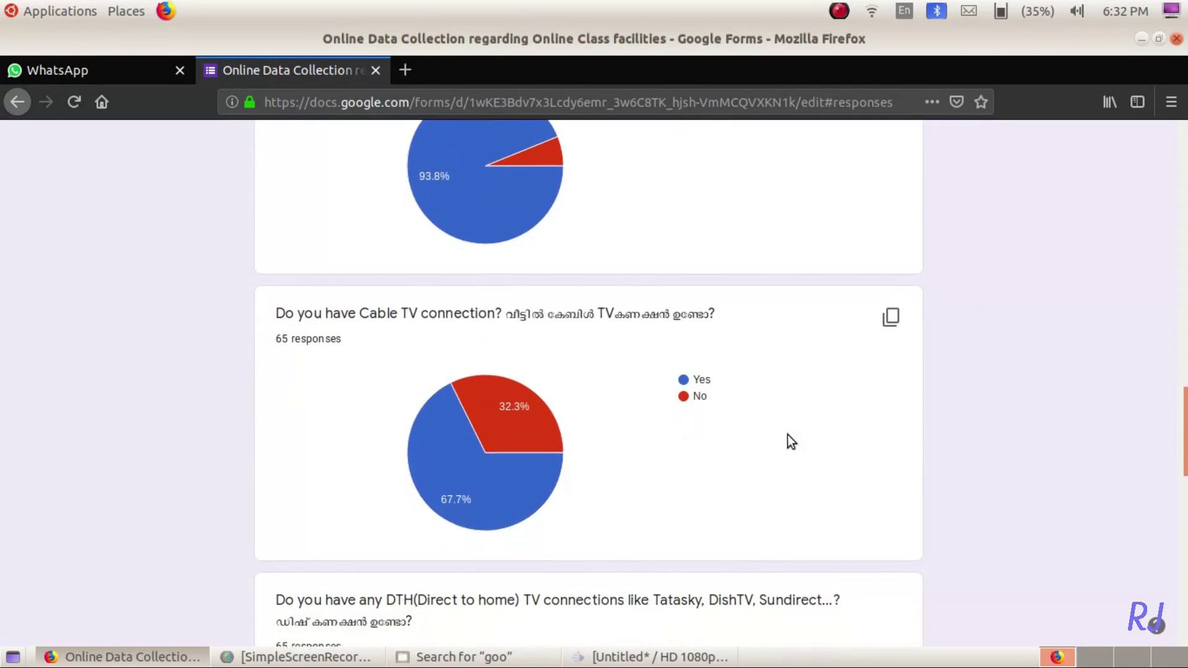
{"action": "scroll", "coordinate": [788, 435], "scroll_direction": "down", "scroll_amount": 7}
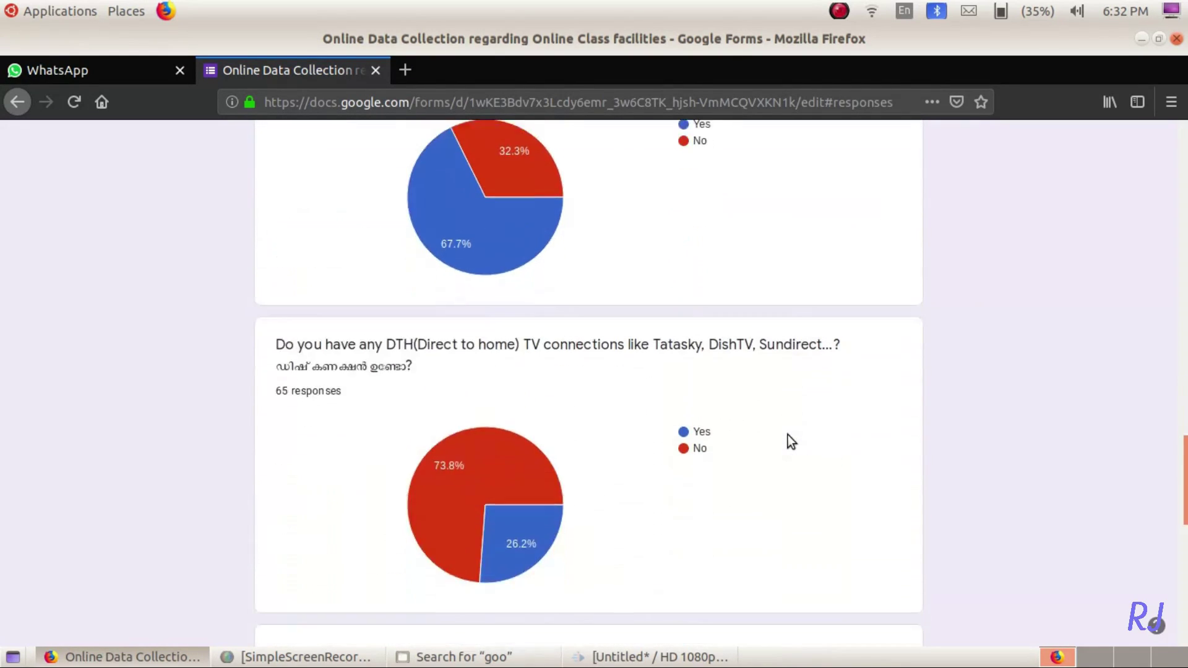
{"action": "scroll", "coordinate": [788, 435], "scroll_direction": "down", "scroll_amount": 7}
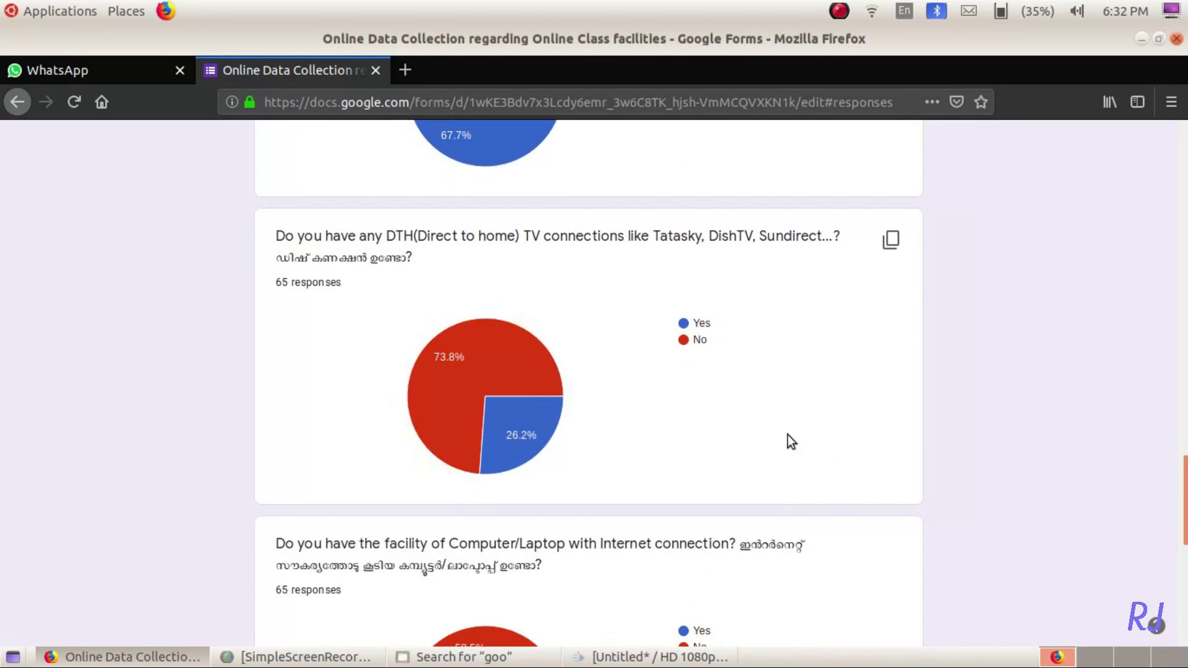
{"action": "scroll", "coordinate": [788, 435], "scroll_direction": "down", "scroll_amount": 2}
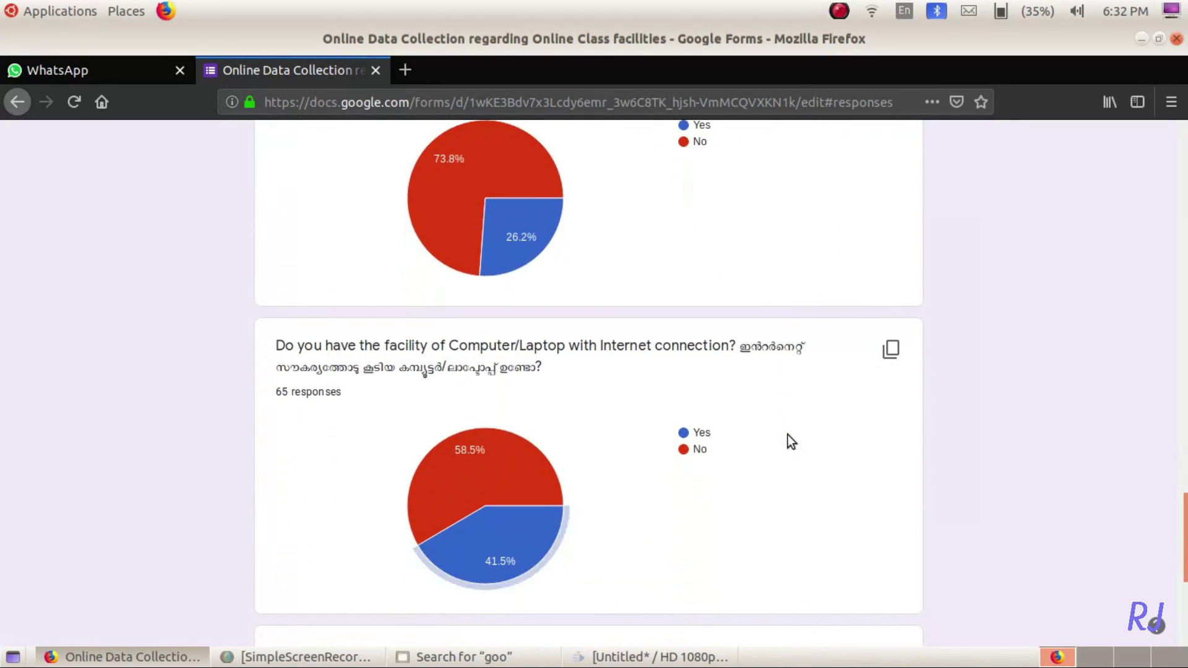
{"action": "scroll", "coordinate": [788, 435], "scroll_direction": "down", "scroll_amount": 4}
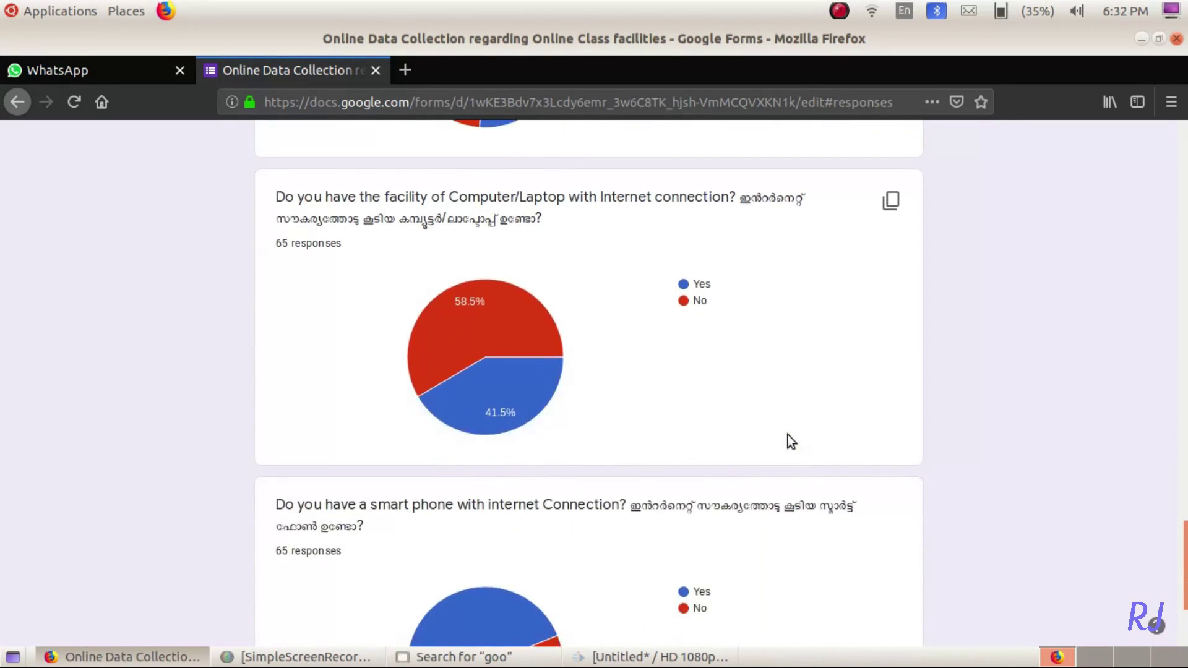
{"action": "scroll", "coordinate": [781, 440], "scroll_direction": "down", "scroll_amount": 5}
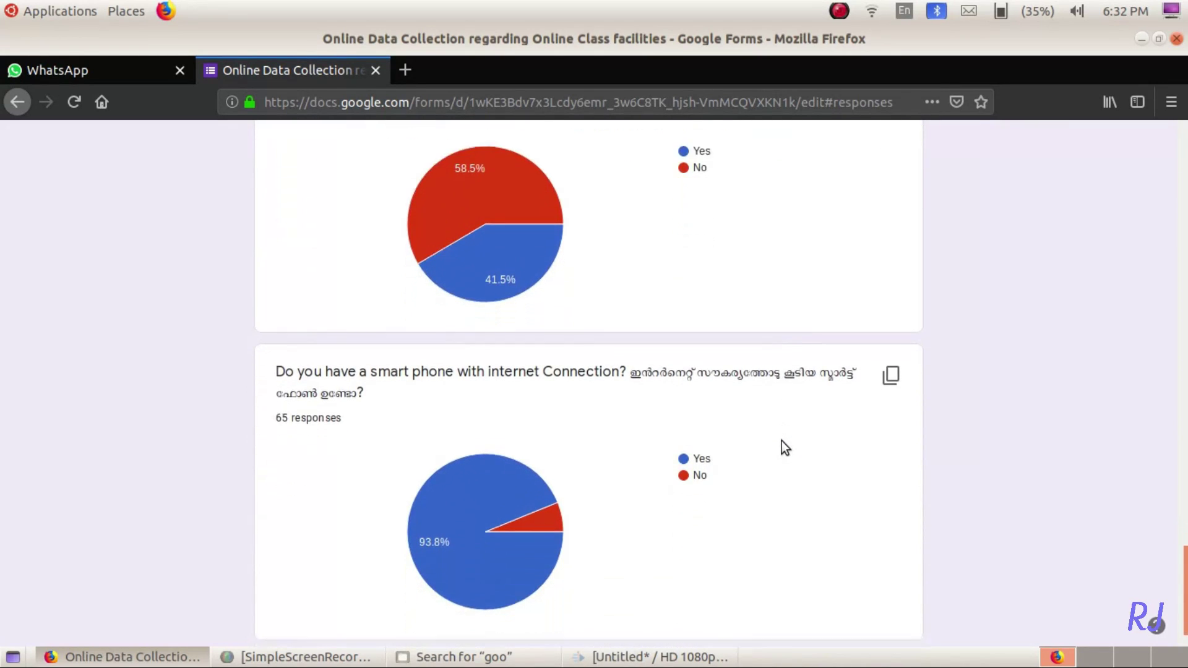